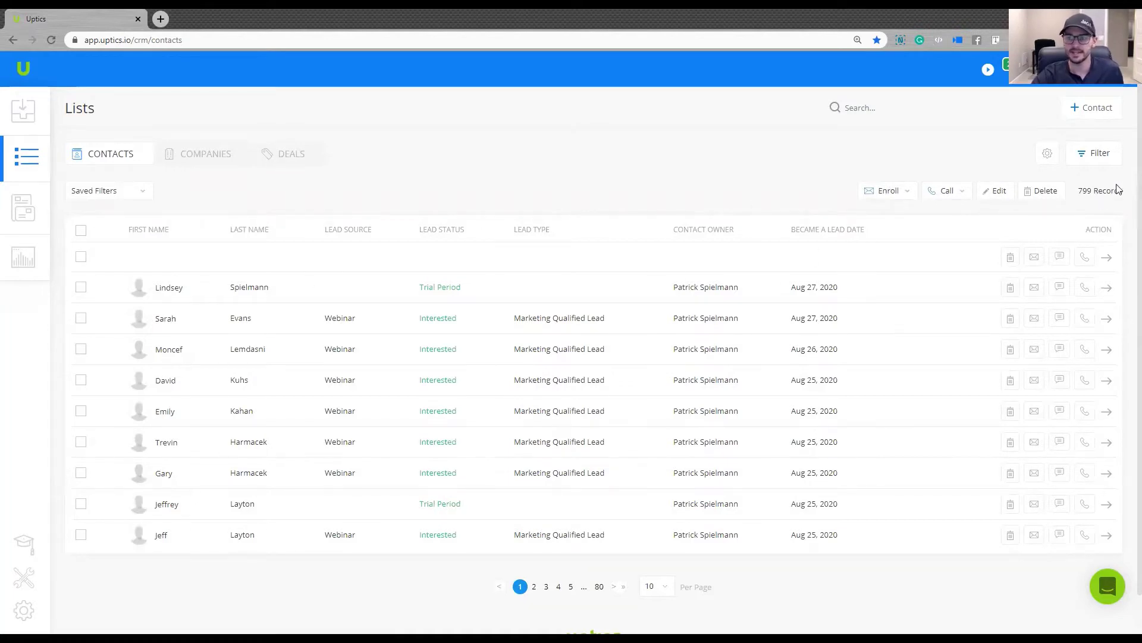
Step: Filter the contacts with a Last Name "Is In" condition, entering the contact's last name as the value
left_click(1104, 162)
left_click(905, 133)
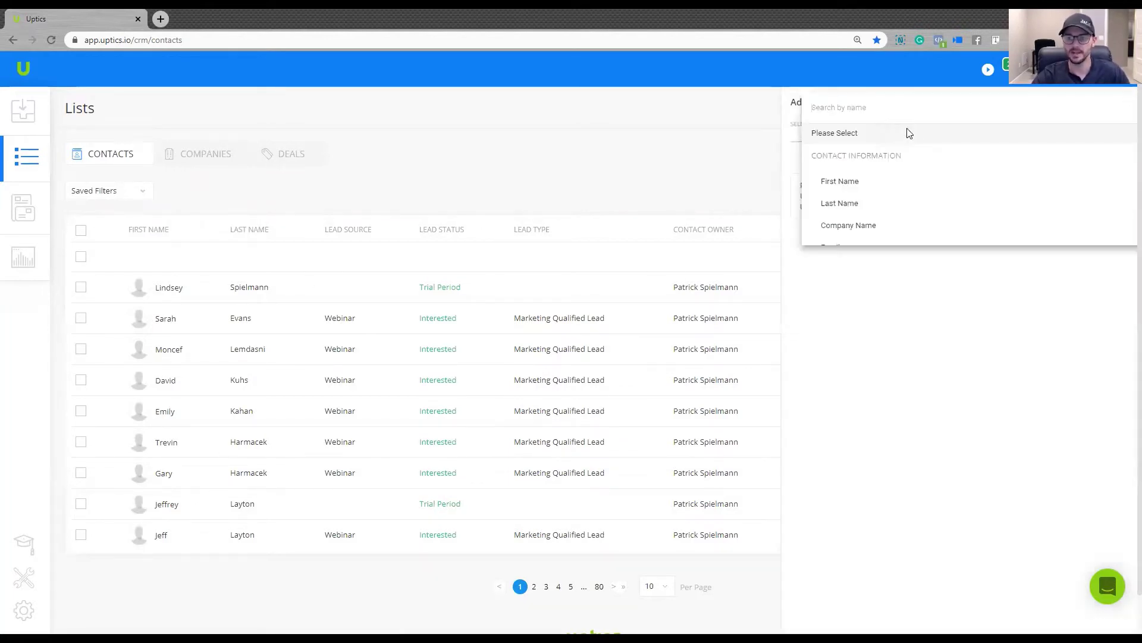
left_click(844, 204)
left_click(1000, 179)
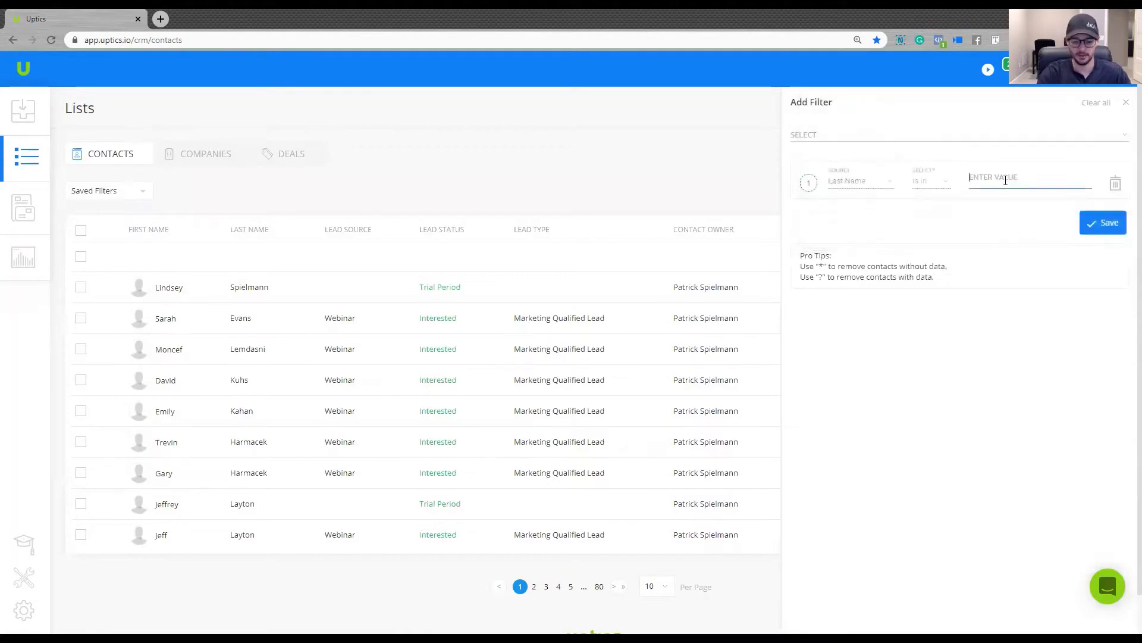
type("spielmann")
key("Return")
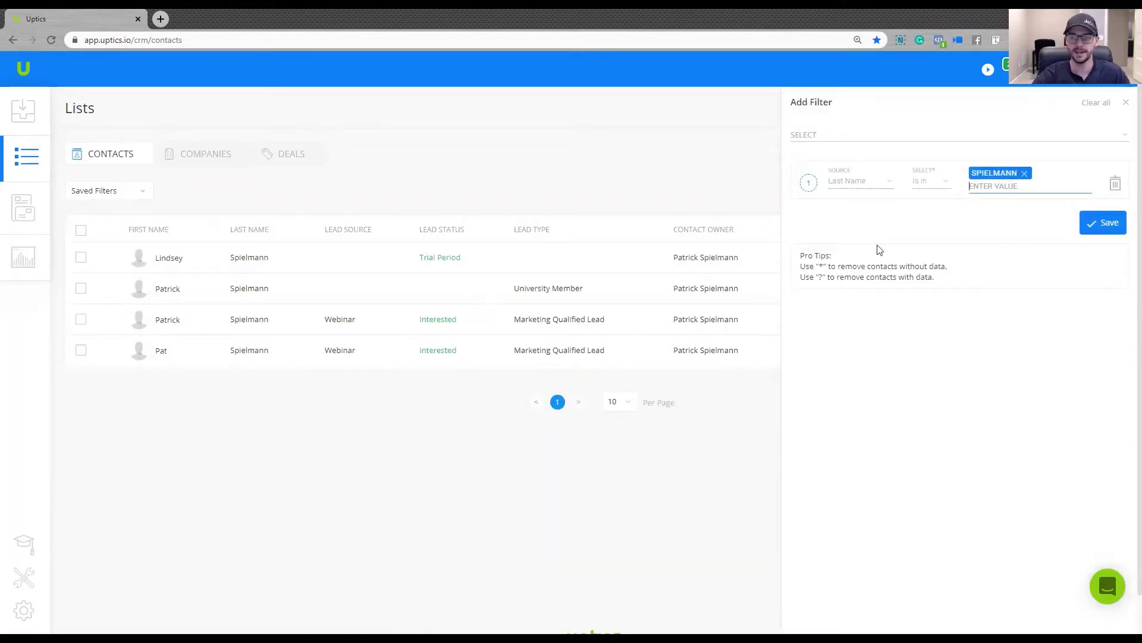
Step: Save the filter as "Demo List" with public visibility and the Active List type, and check the saved filters
left_click(1104, 223)
left_click(535, 121)
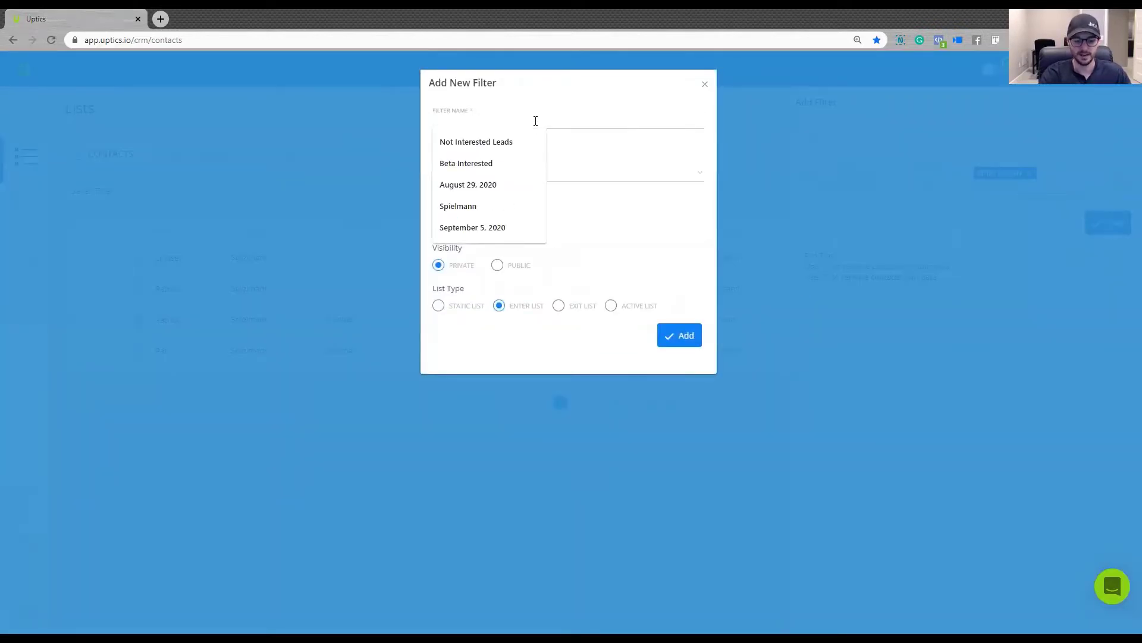
type("Demo")
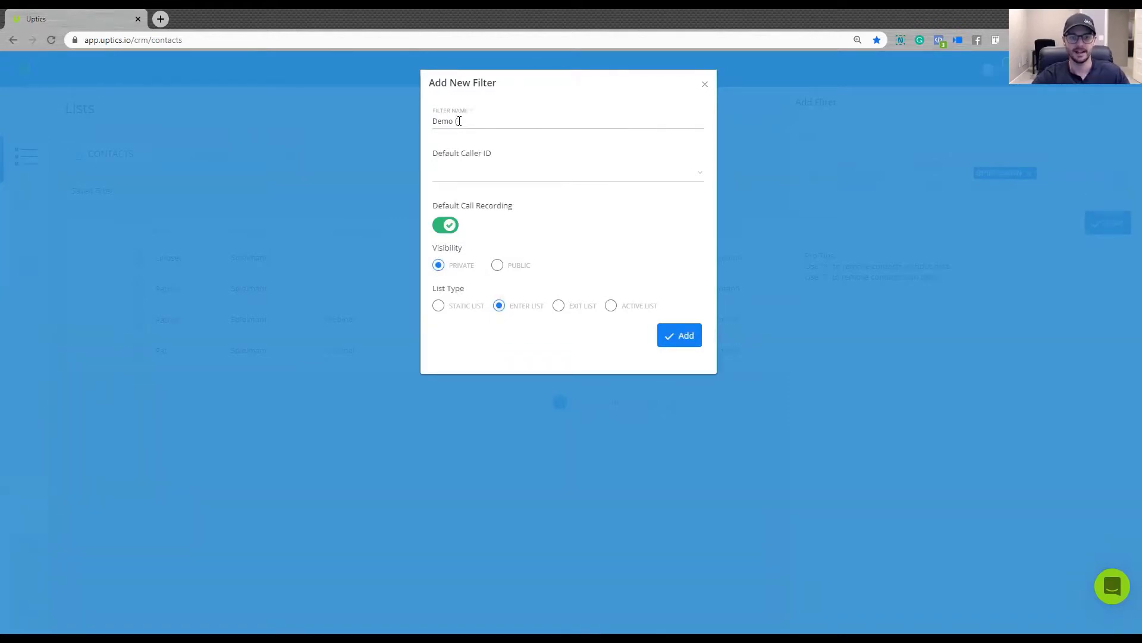
type(" (")
key("BackSpace")
type("List")
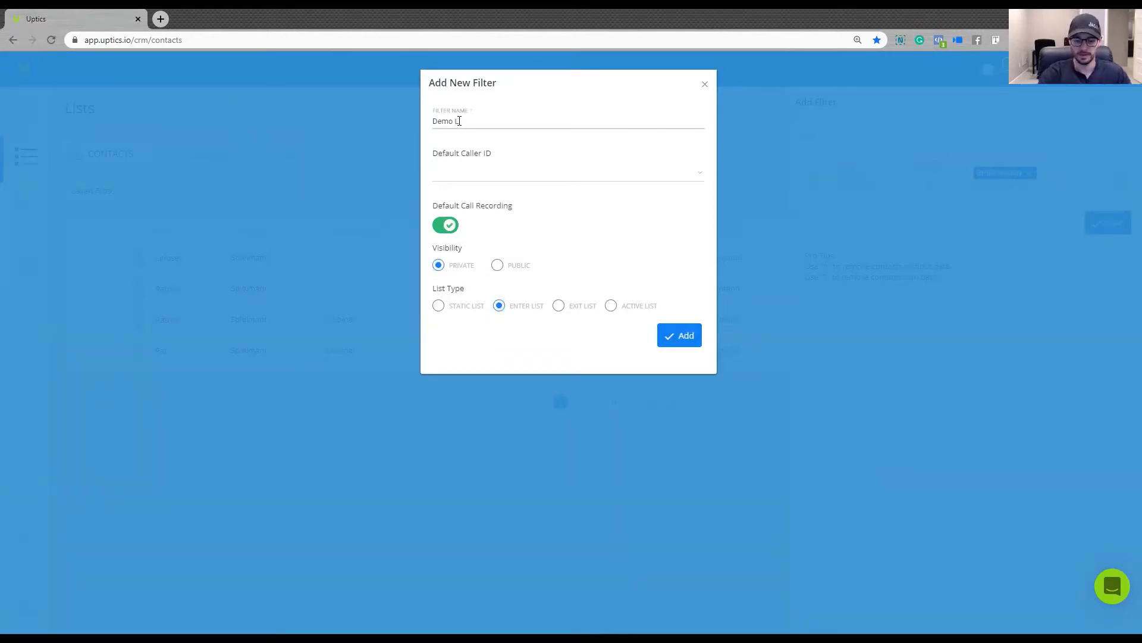
left_click(522, 267)
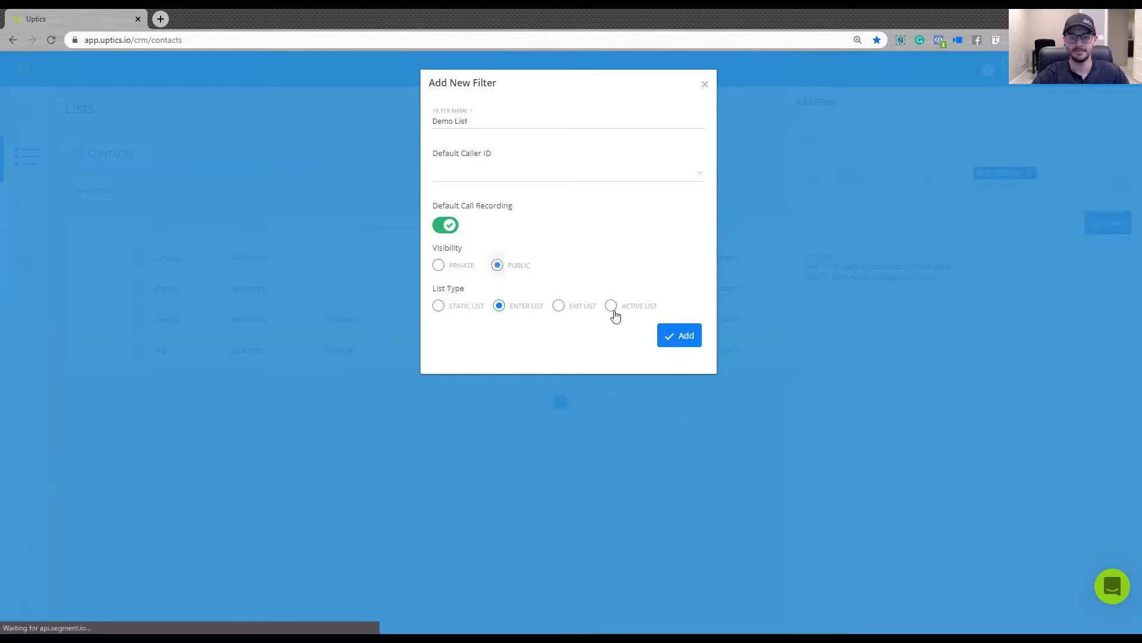
left_click(644, 307)
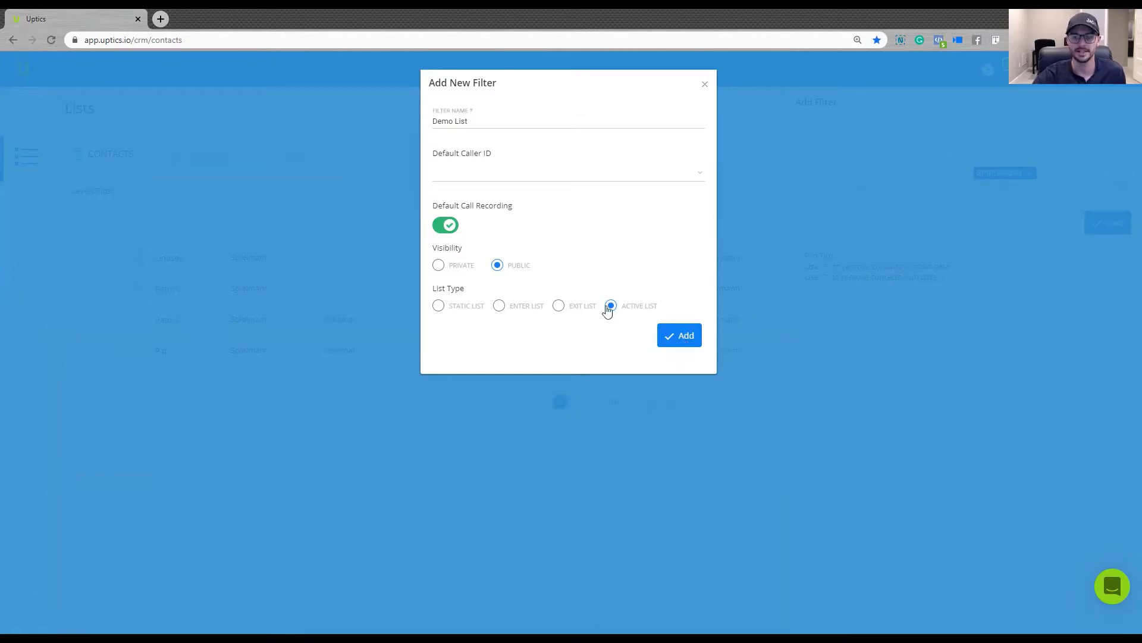
left_click(682, 336)
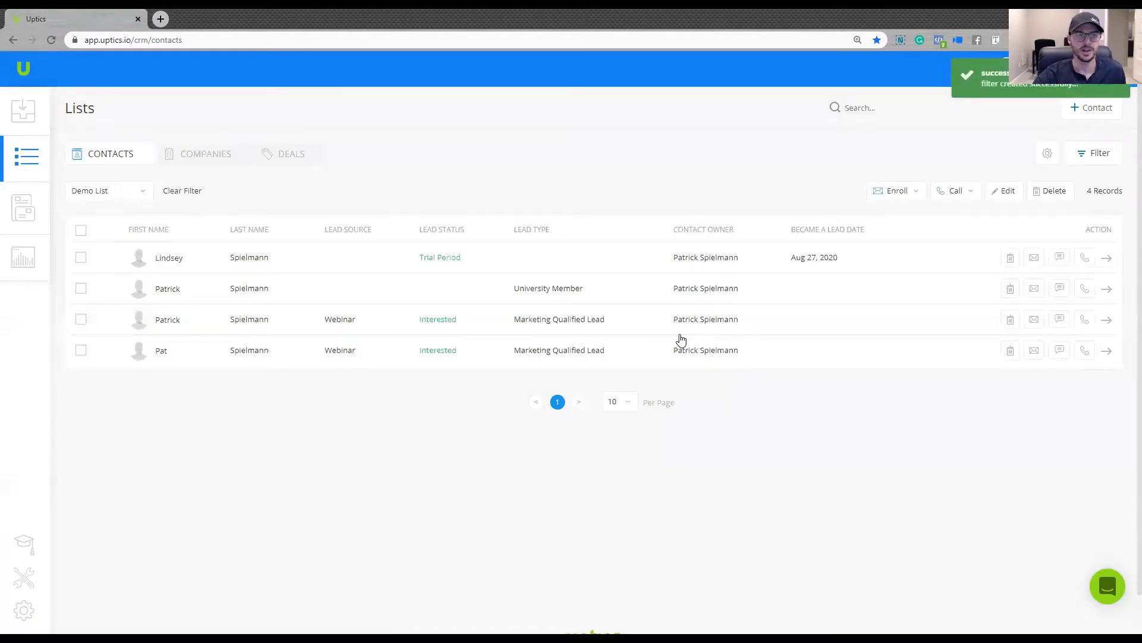
left_click(140, 201)
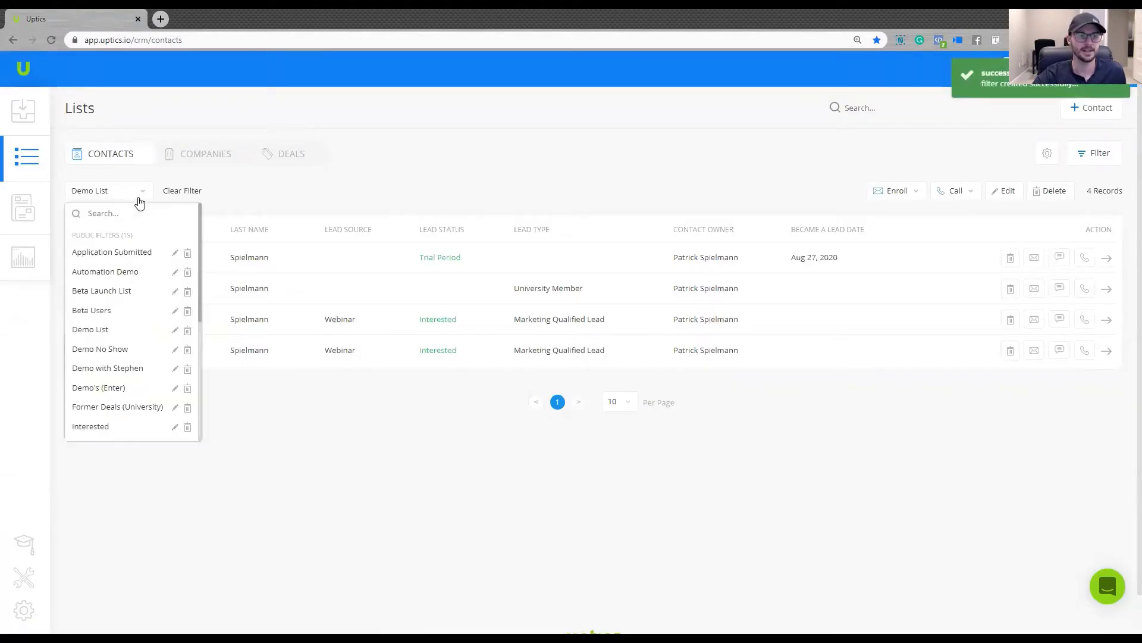
left_click(261, 204)
Step: Create a new sequence template named "Sales Sequence"
left_click(26, 208)
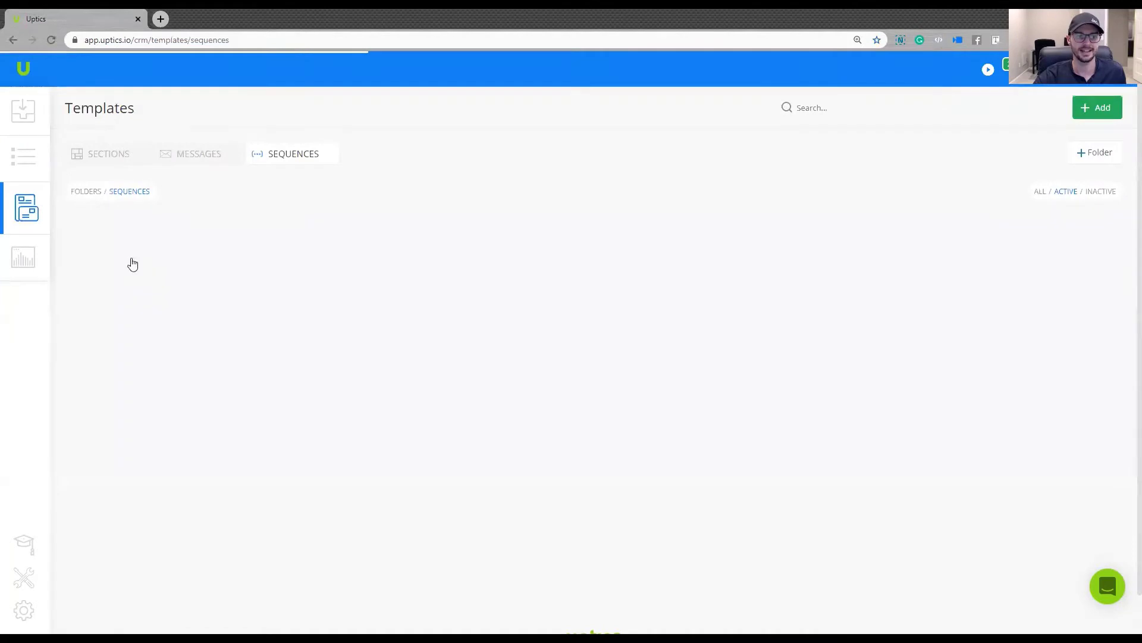
left_click(1078, 116)
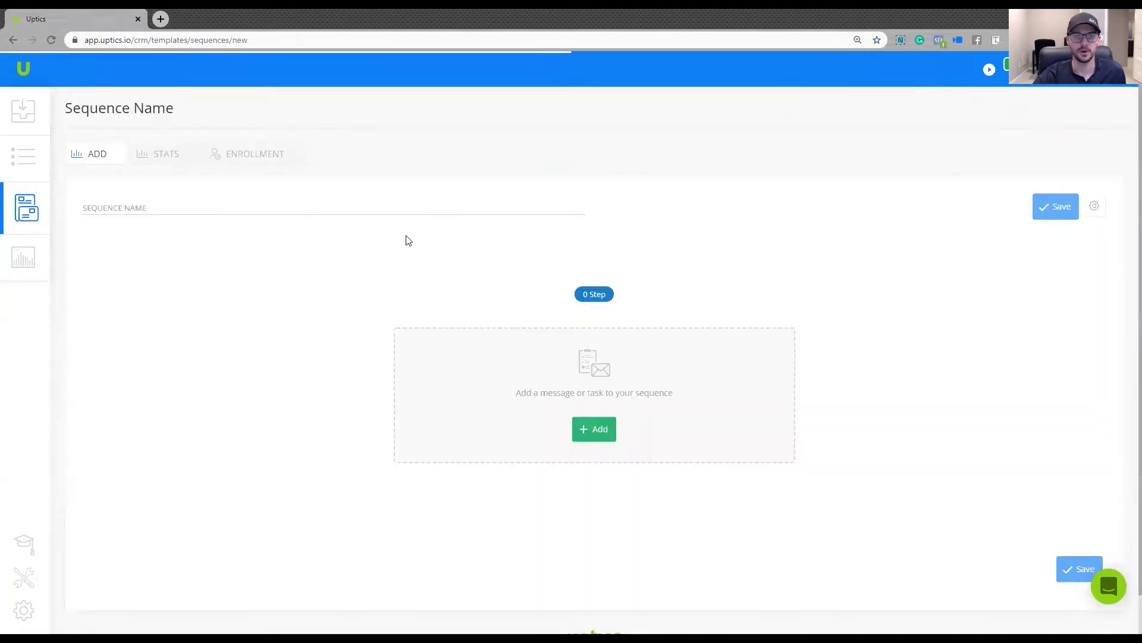
left_click(326, 204)
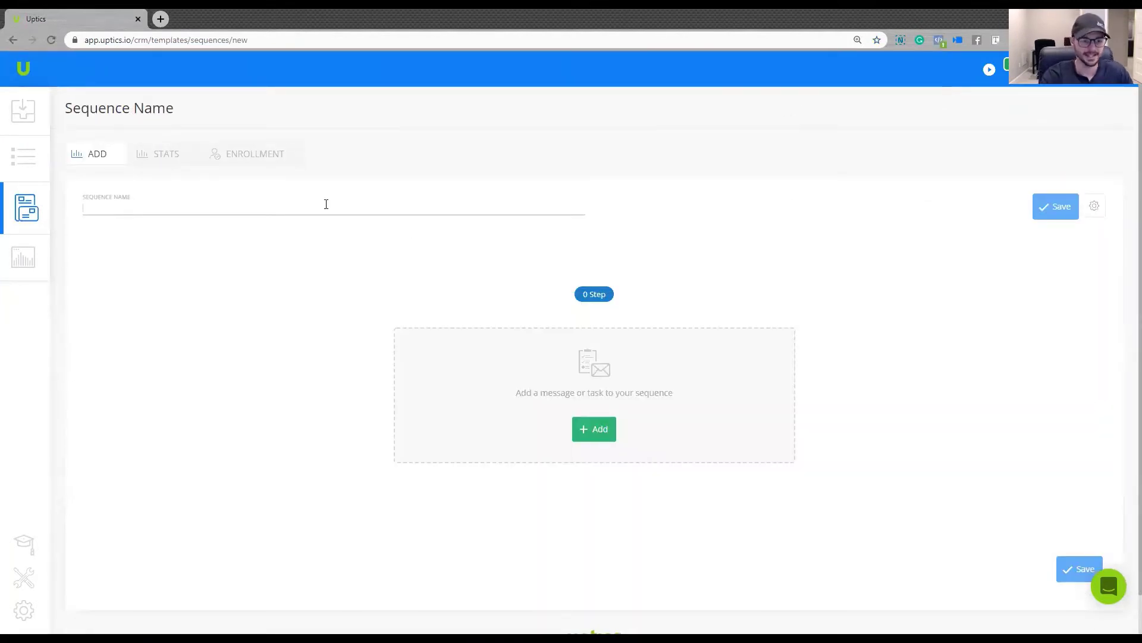
type("Sales Se")
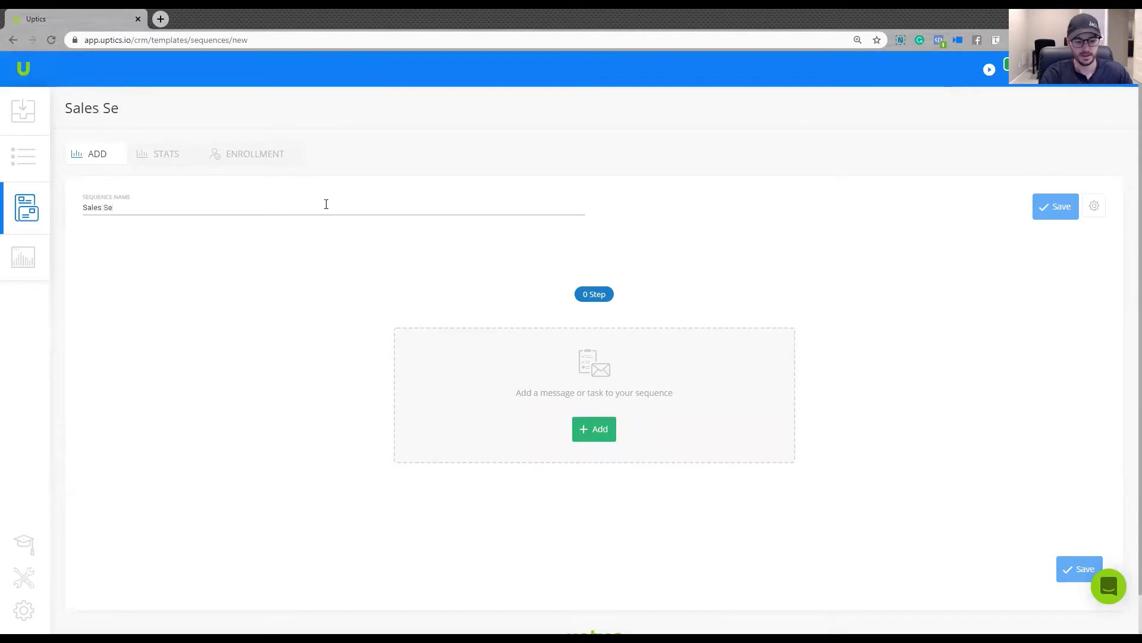
type("quence")
Step: Add a Phone Call task as the first step of the sequence
left_click(601, 428)
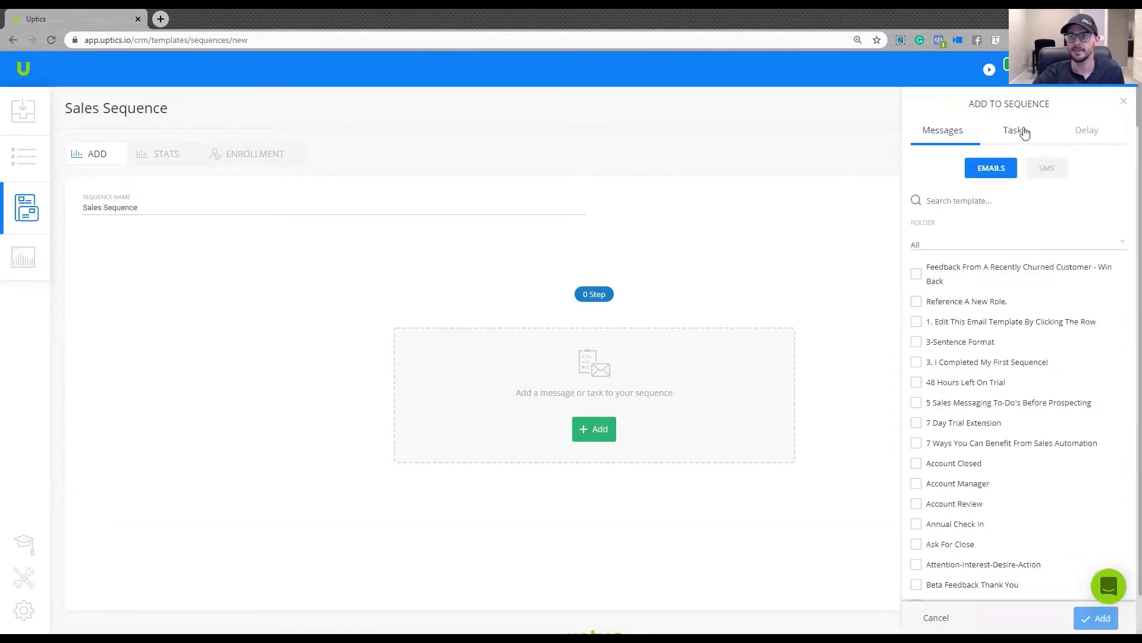
left_click(1019, 129)
left_click(944, 547)
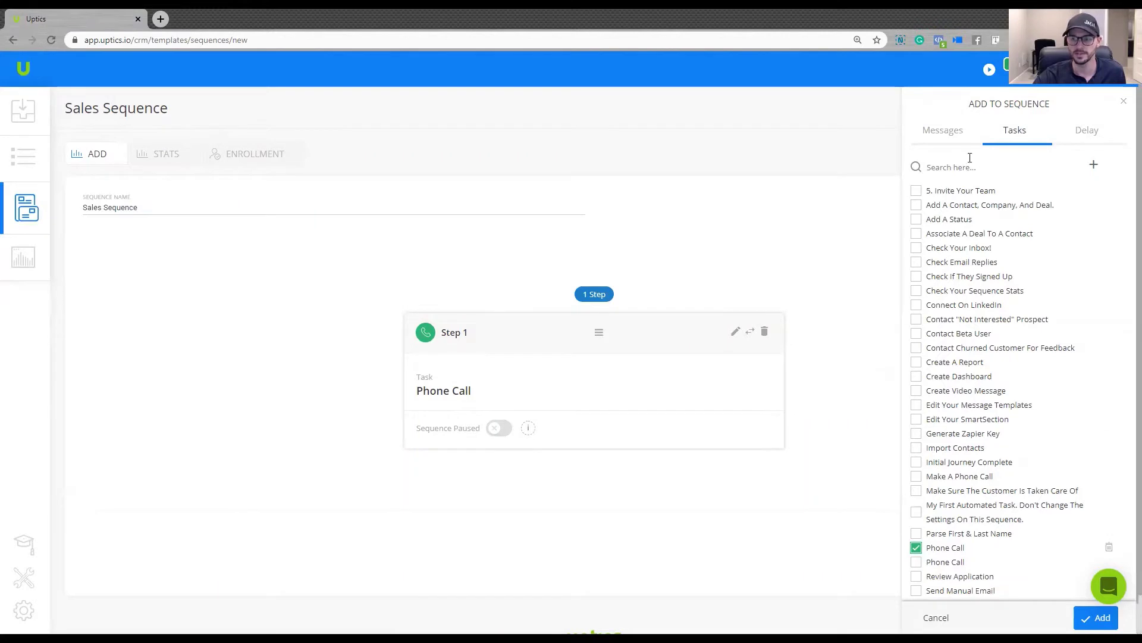
Step: Search the email templates for "demo" and add the Demo Test email as the sequence's second step
left_click(945, 136)
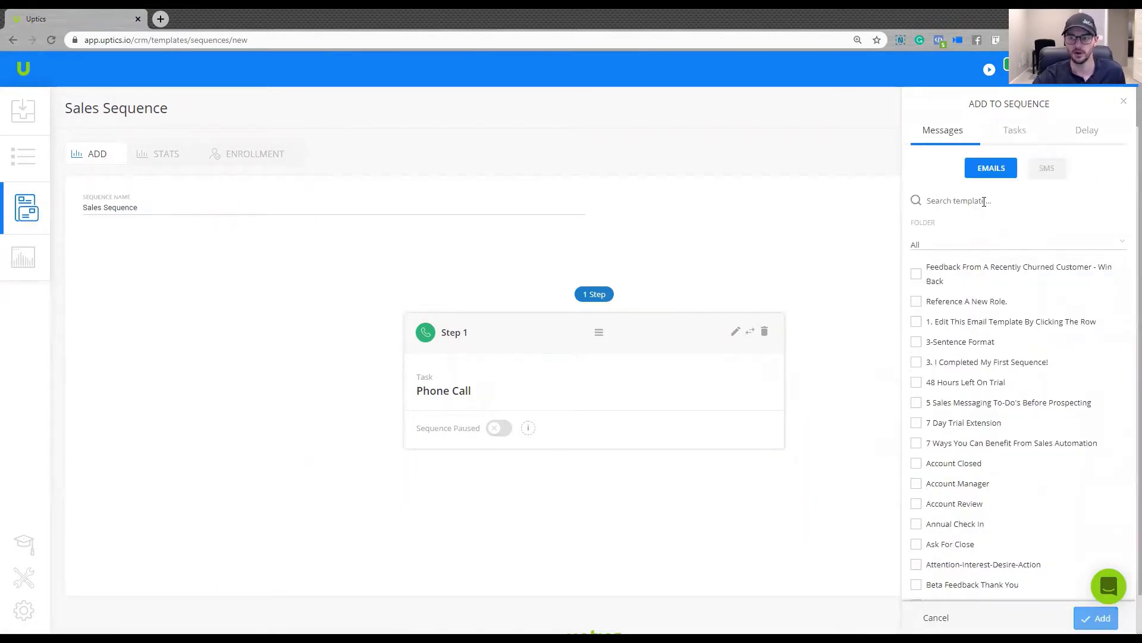
type("demo")
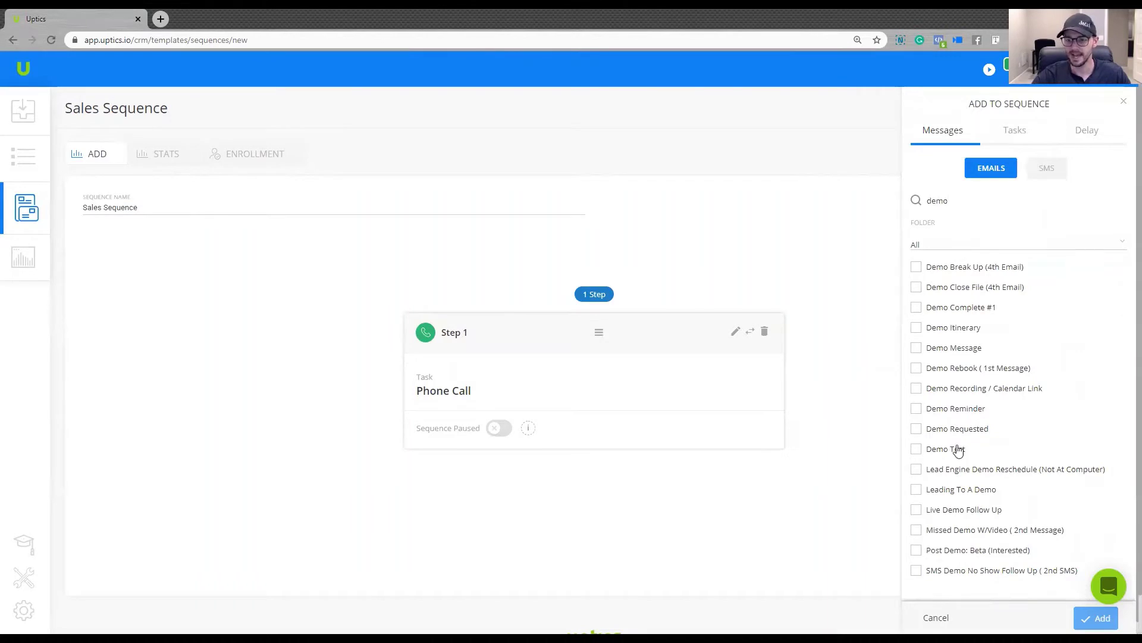
left_click(916, 449)
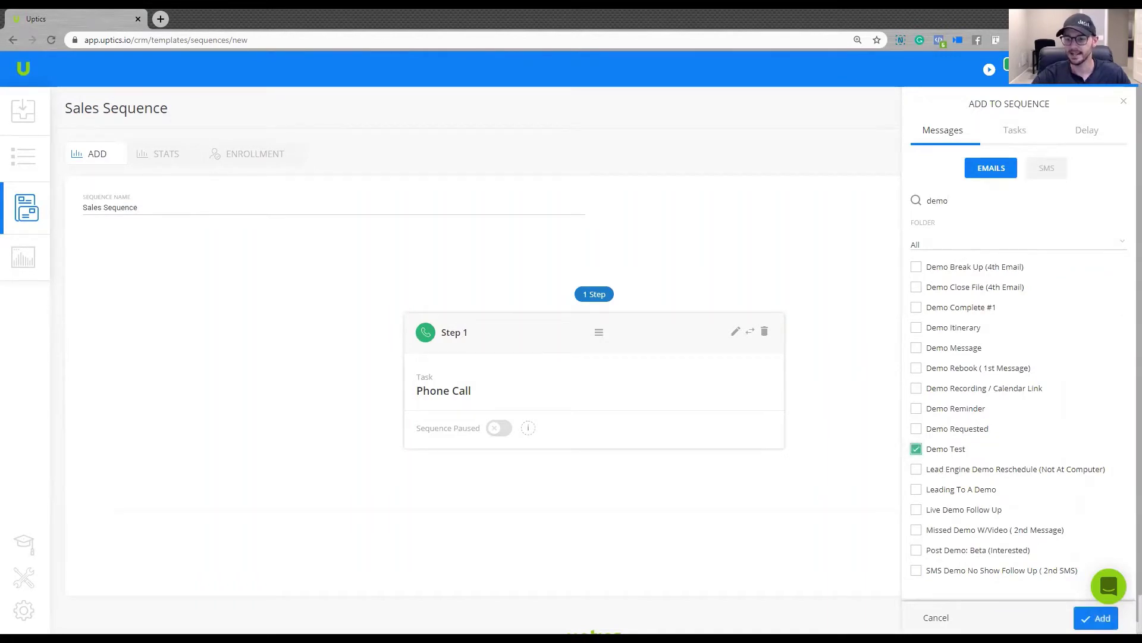
Step: Find the Demo Test SMS template and add it as the sequence's third step
left_click(1032, 167)
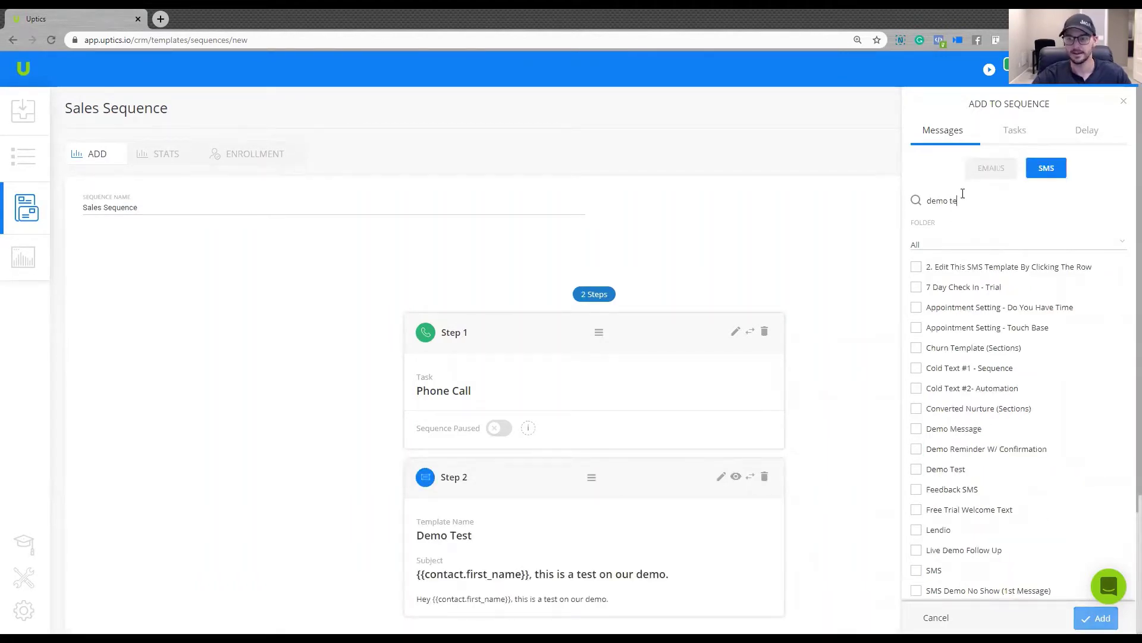
type("s")
left_click(917, 267)
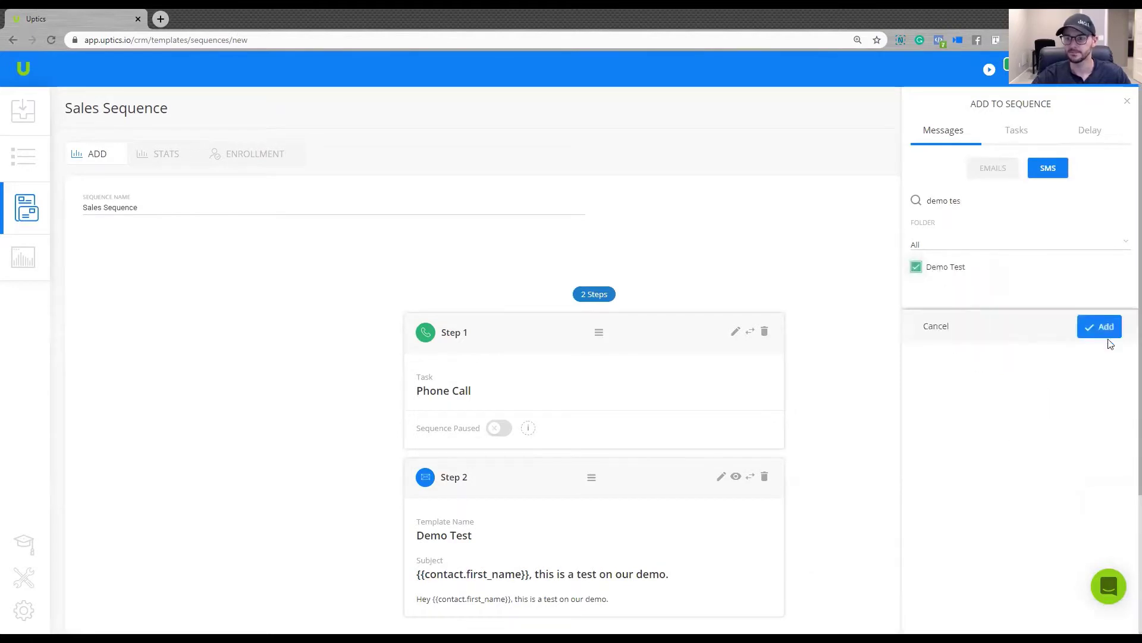
left_click(1107, 333)
scroll(712, 515, "down", 4)
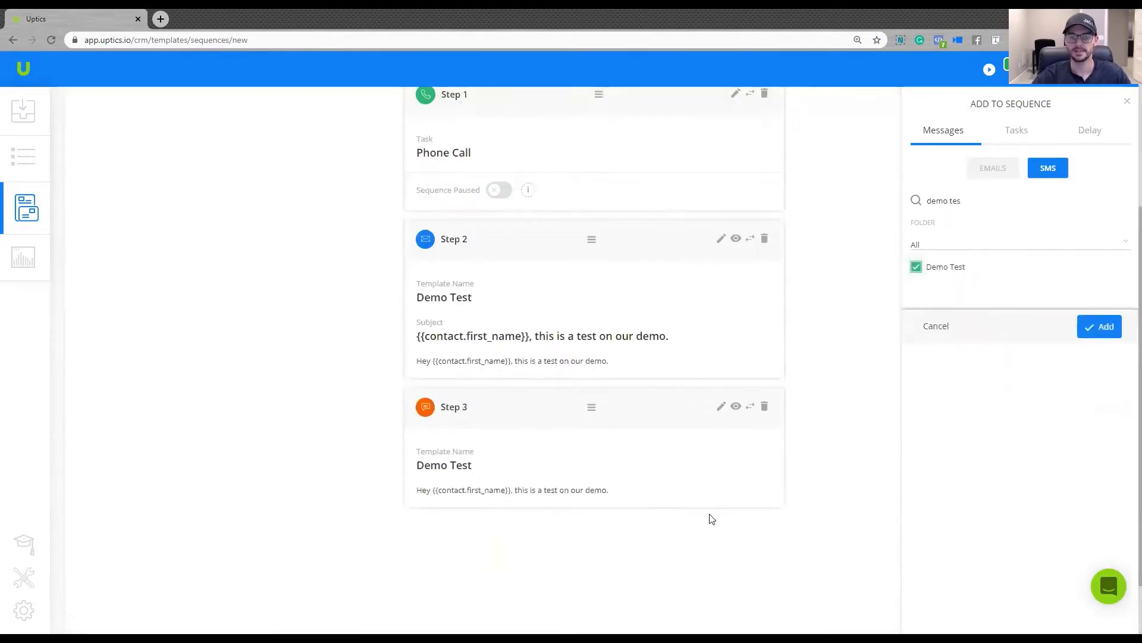
Step: Add a 1-day delay as the fourth step and finish adding items to the sequence
left_click(1090, 130)
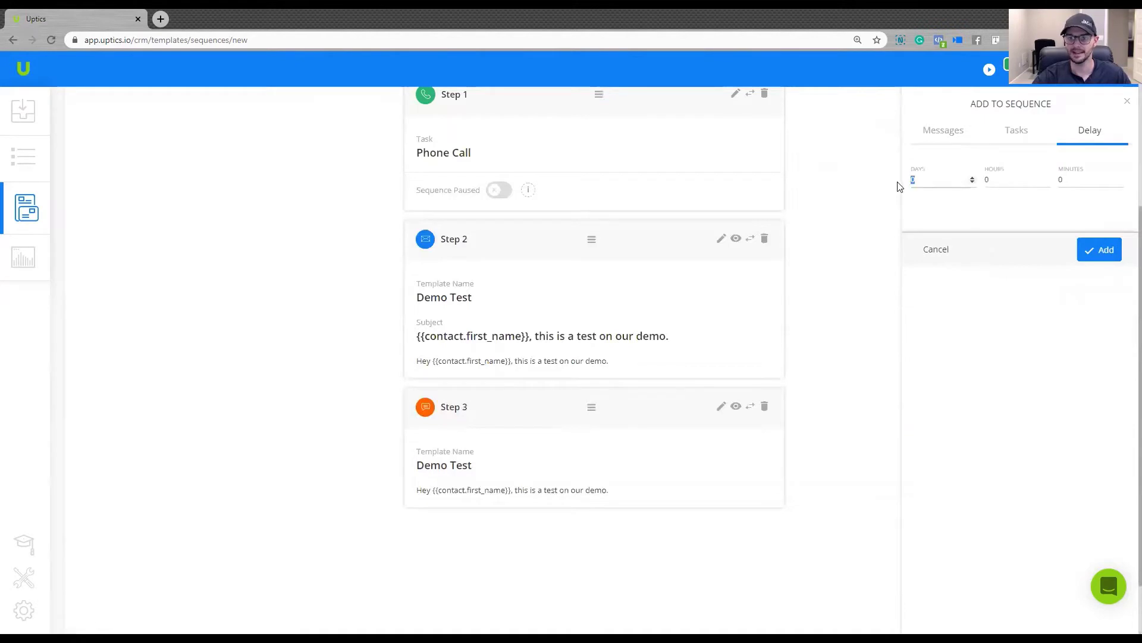
type("1")
left_click(1093, 258)
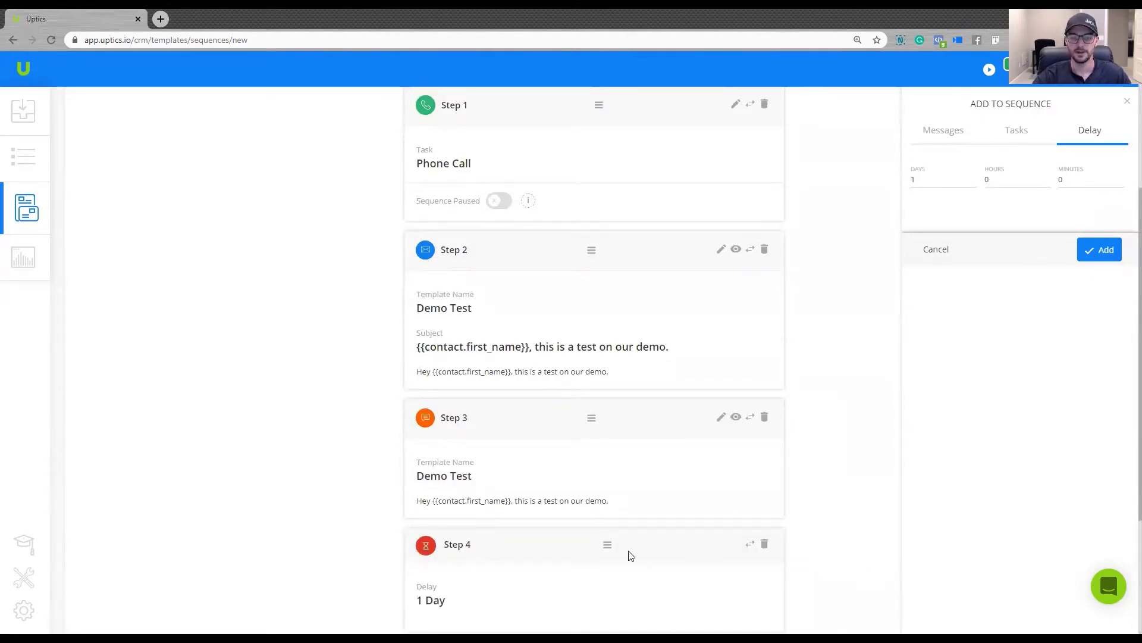
scroll(685, 565, "up", 4)
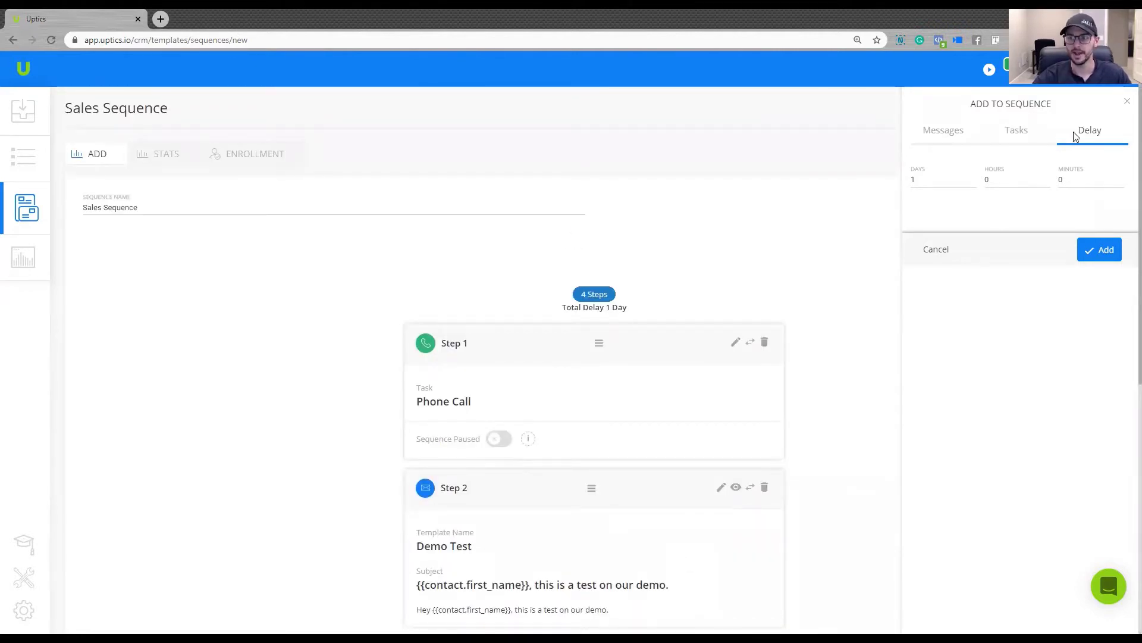
left_click(1126, 104)
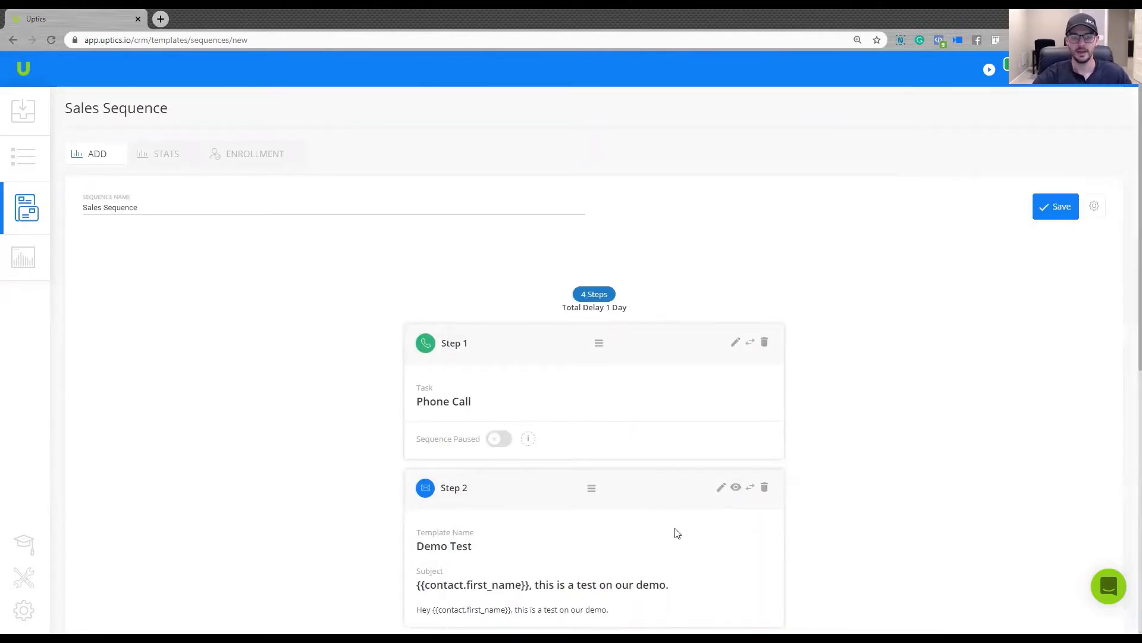
Step: Turn on Sequence Paused for the Phone Call task in Step 1
scroll(660, 523, "down", 5)
scroll(661, 524, "up", 2)
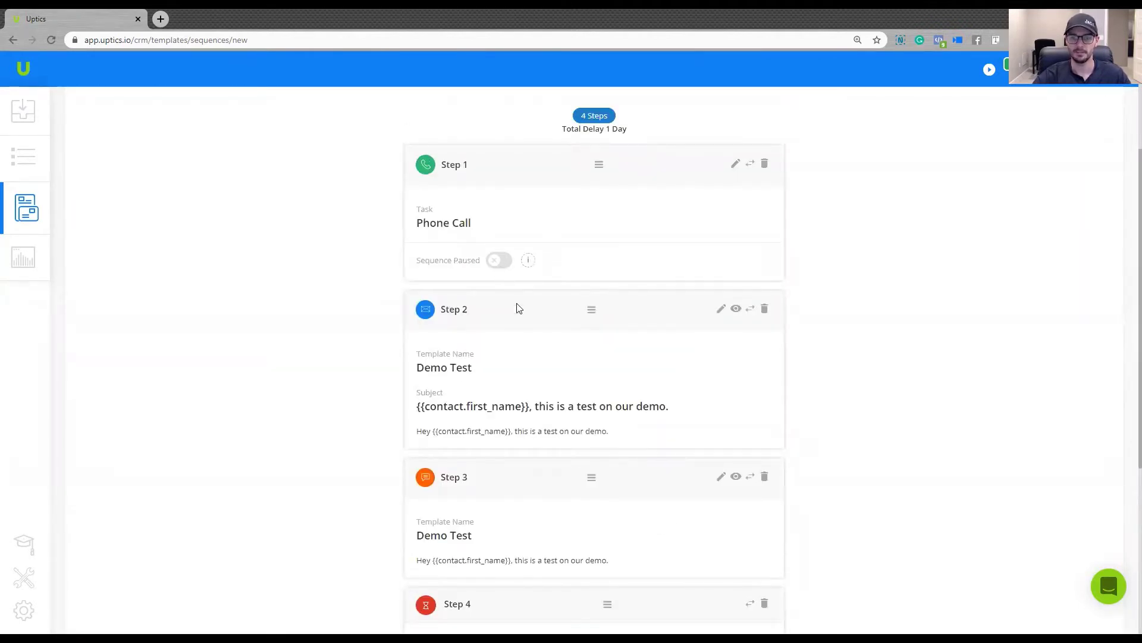
scroll(515, 306, "up", 1)
left_click_drag(414, 282, 480, 286)
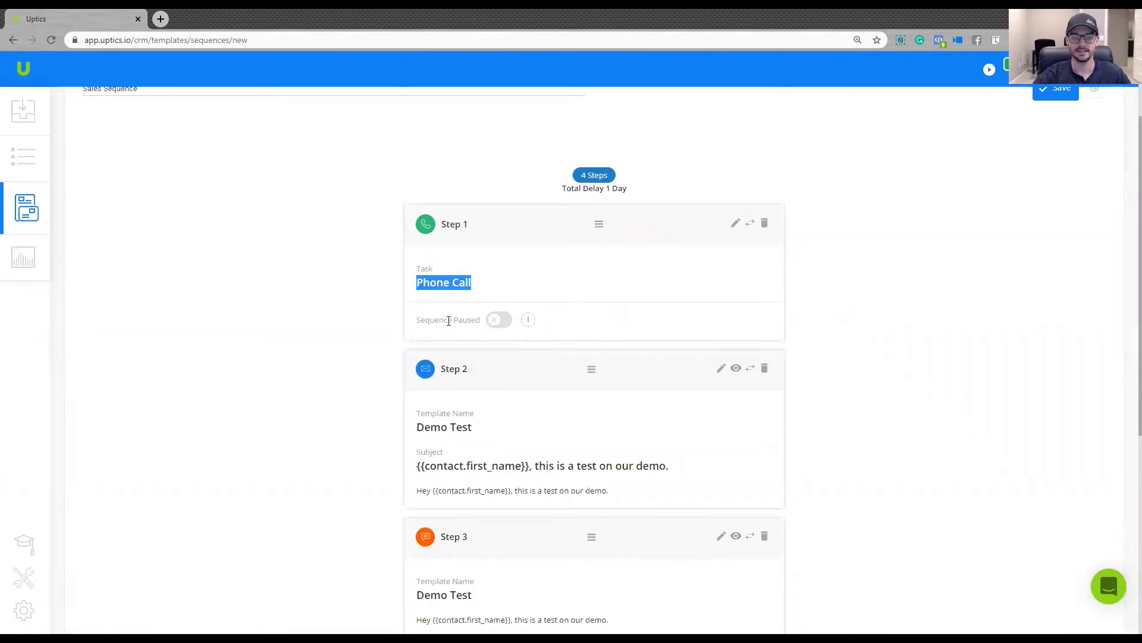
left_click_drag(422, 322, 494, 323)
left_click(504, 323)
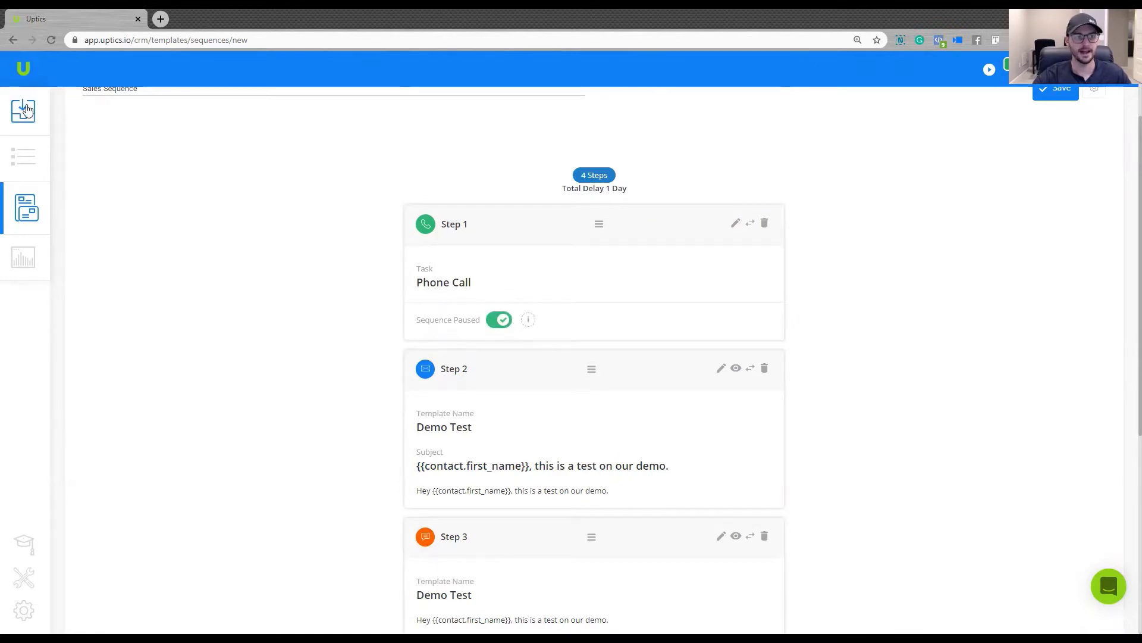
Step: Review the Phone Call task and the subject and message text of the Demo Test email and SMS steps
scroll(34, 119, "up", 2)
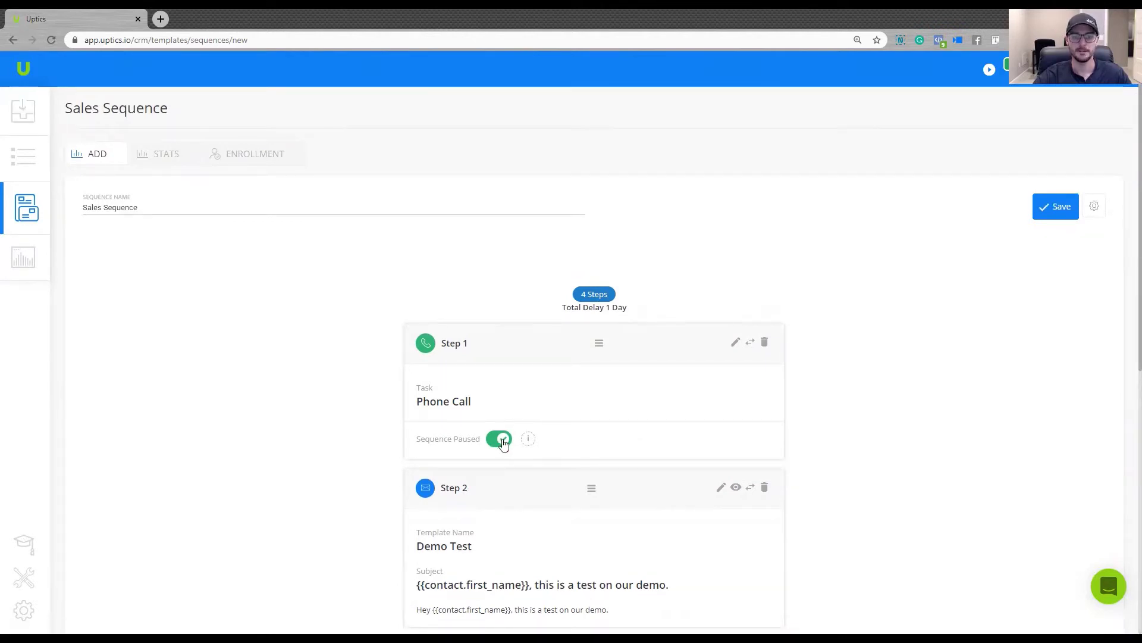
scroll(499, 452, "down", 1)
scroll(499, 457, "down", 2)
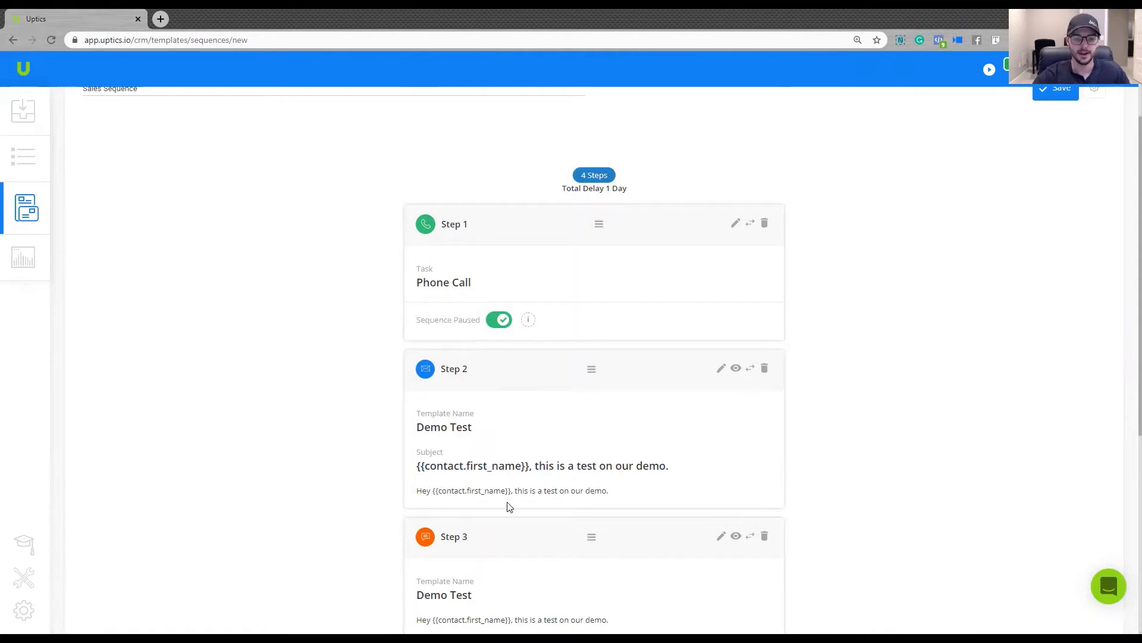
left_click_drag(469, 464, 542, 491)
scroll(485, 524, "down", 2)
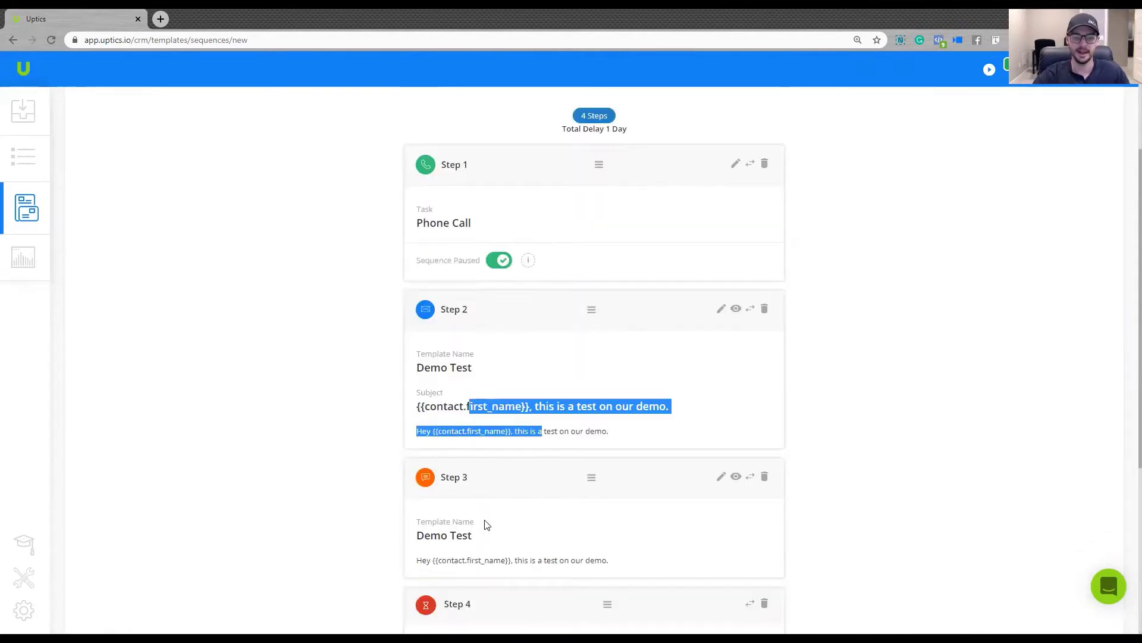
left_click_drag(463, 535, 489, 558)
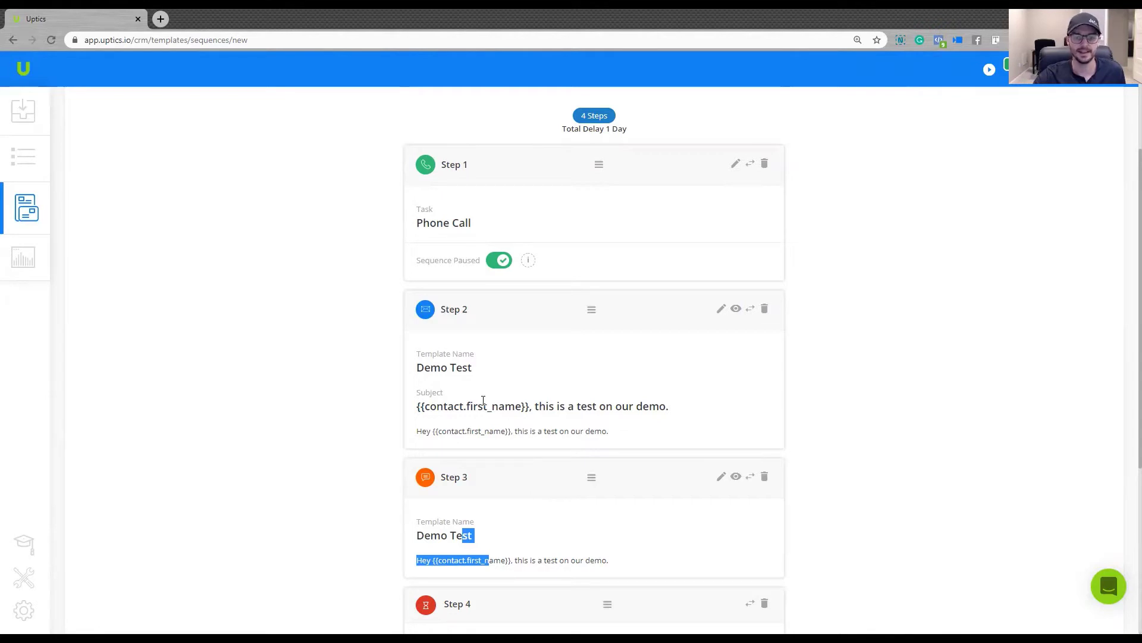
left_click_drag(483, 400, 613, 423)
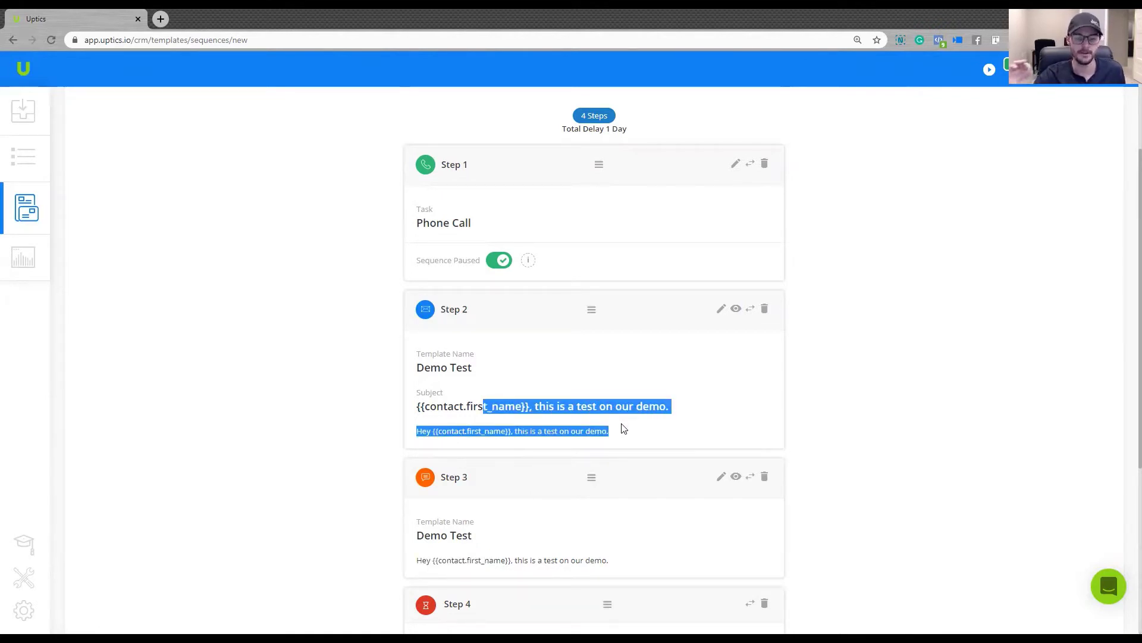
scroll(618, 417, "up", 2)
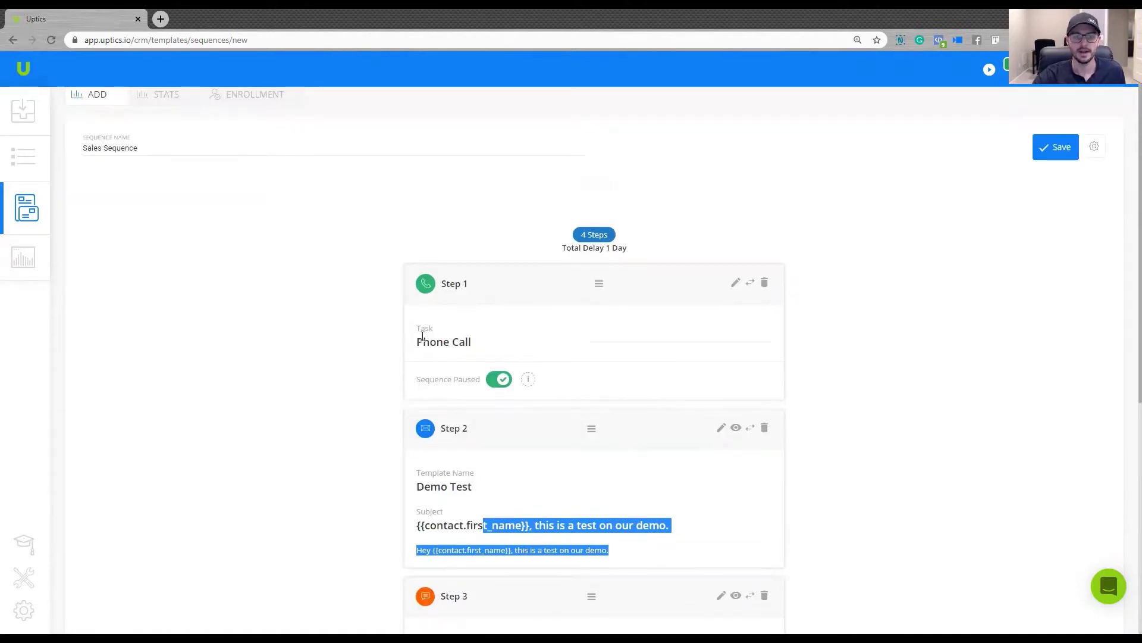
Step: Open the sequence's settings and set its Auto Enrollment filter to Demo List
left_click(1094, 147)
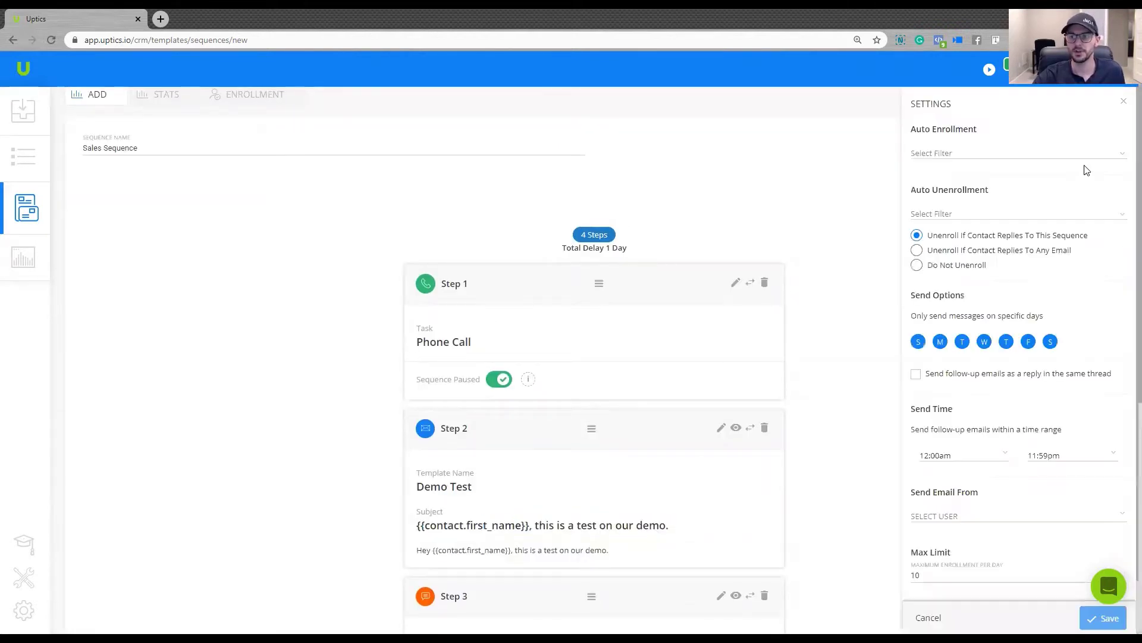
left_click(972, 156)
type("demo")
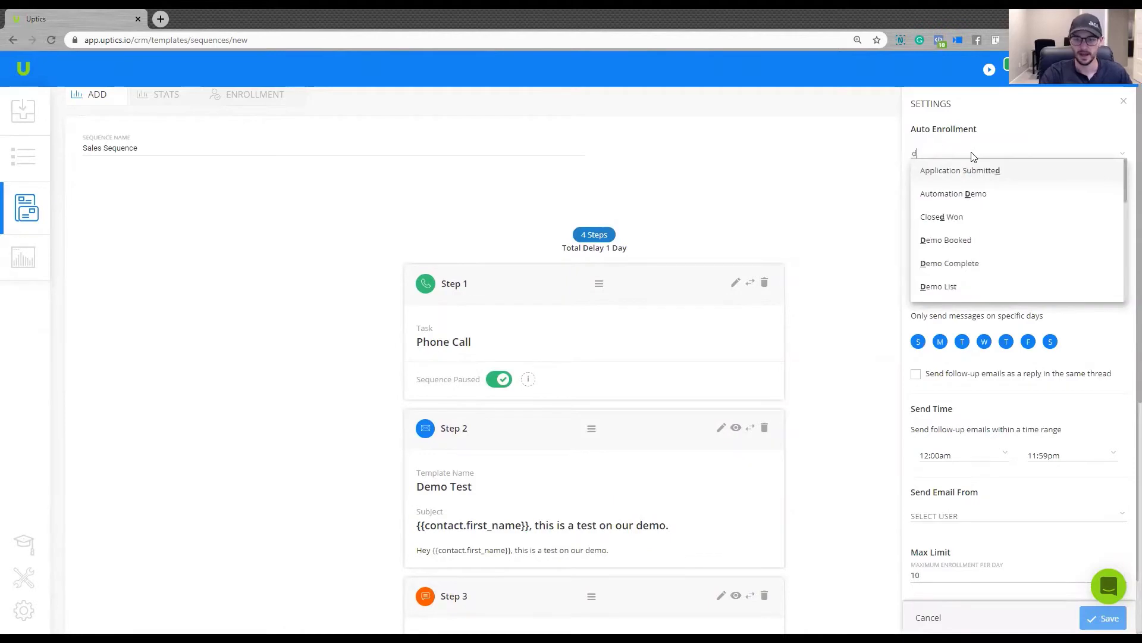
left_click(945, 240)
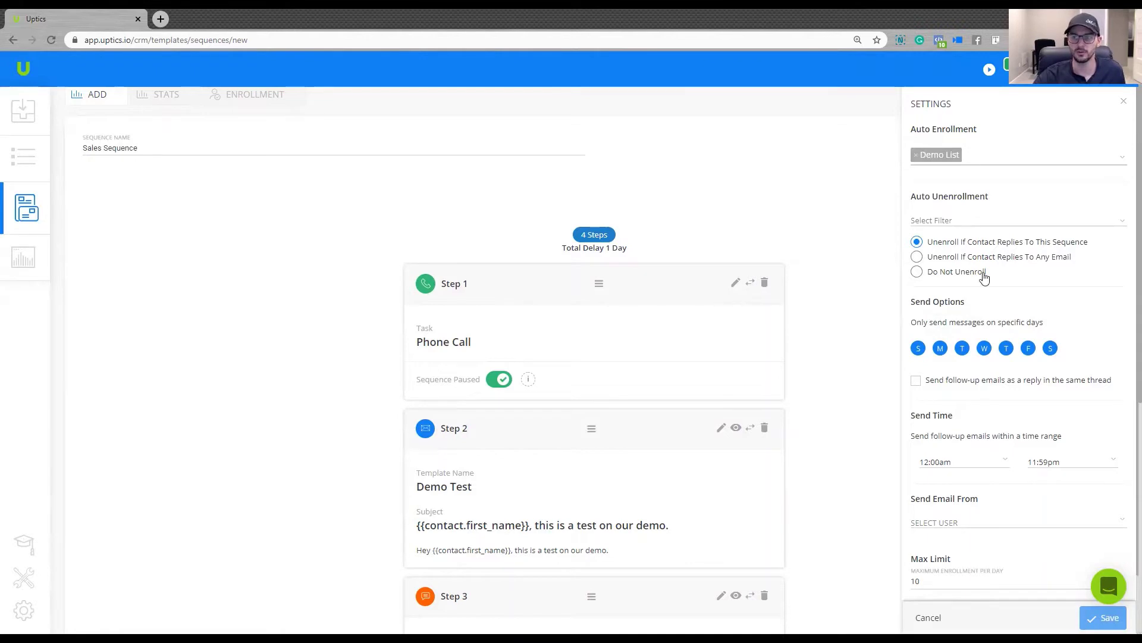
Step: Exclude Saturday and Sunday from the days on which the sequence may send messages
scroll(985, 303, "down", 1)
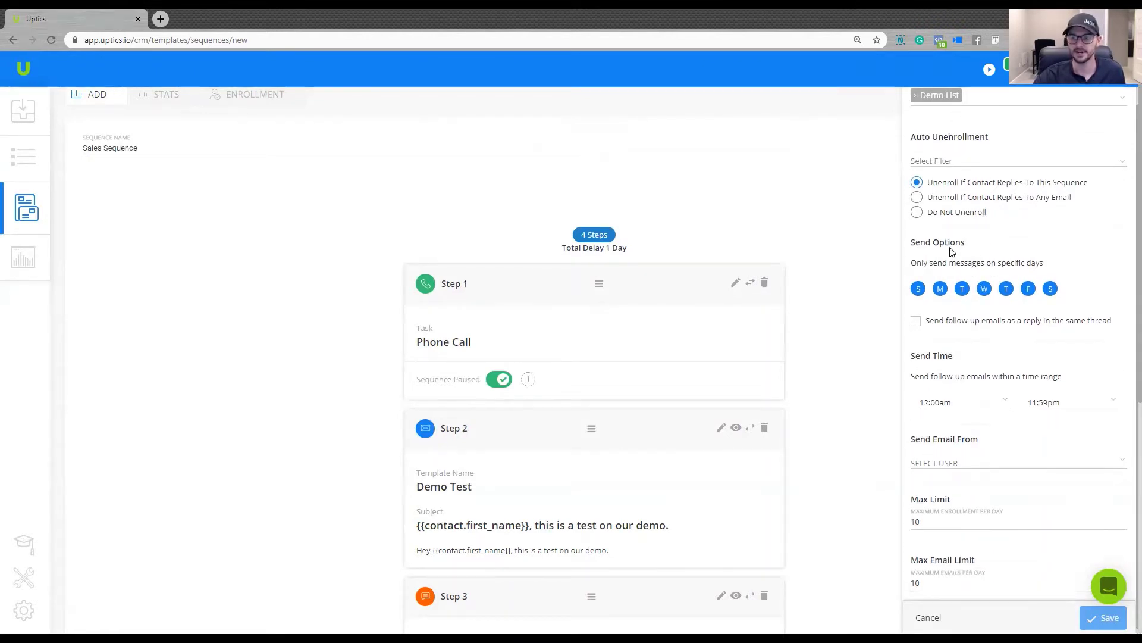
left_click(917, 288)
left_click(917, 288)
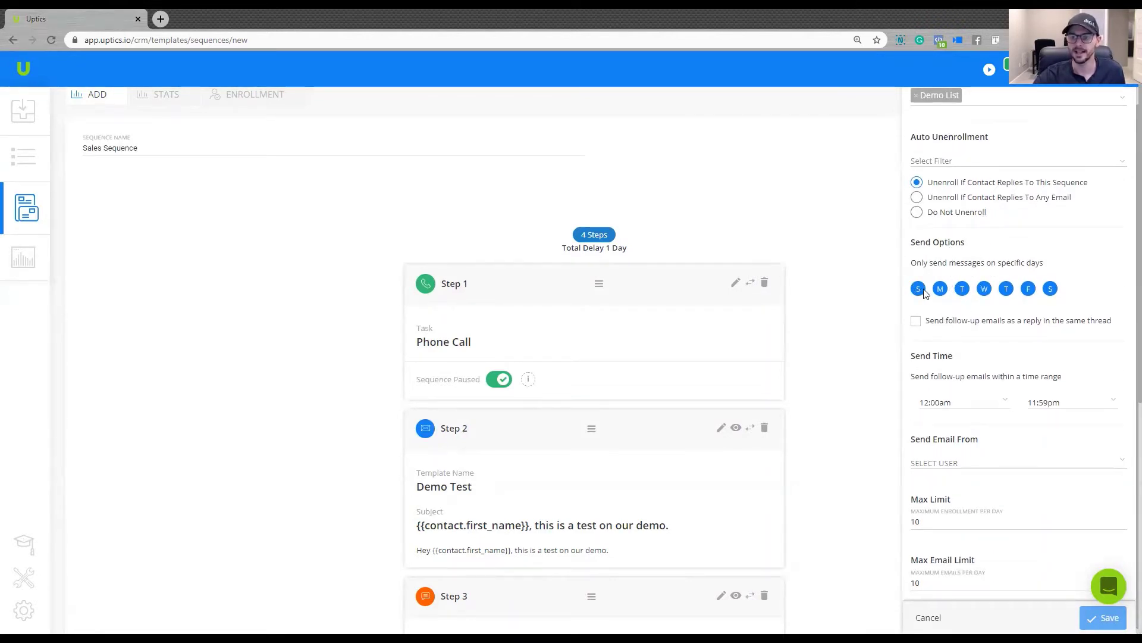
left_click(1050, 289)
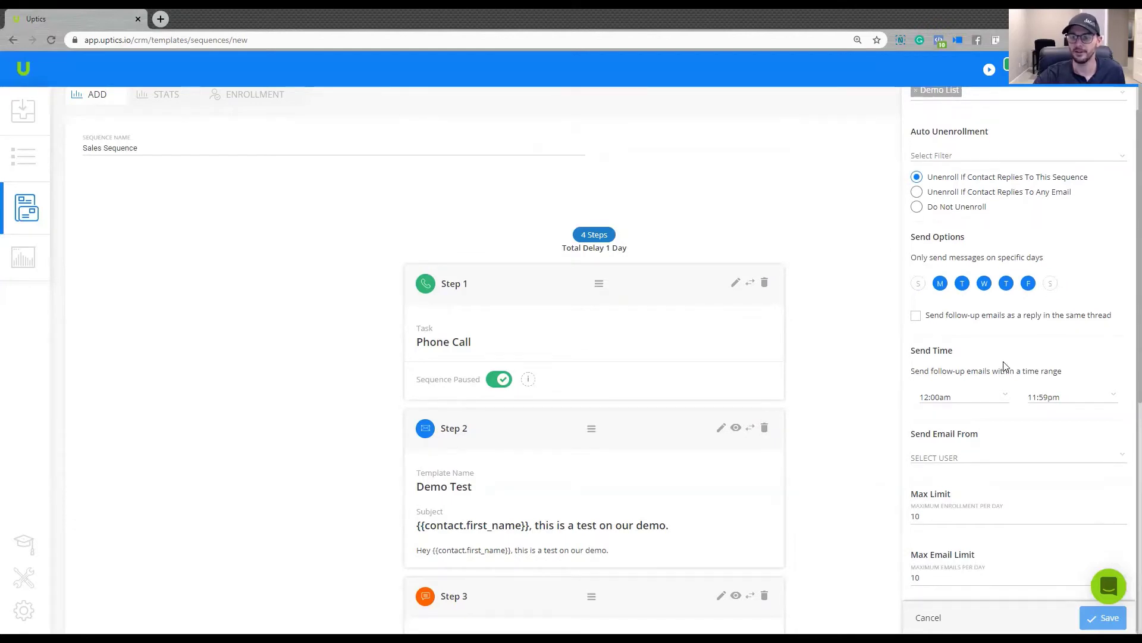
Step: Choose the user the sequence's emails are sent from and check the maximum enrollment per day
left_click(924, 457)
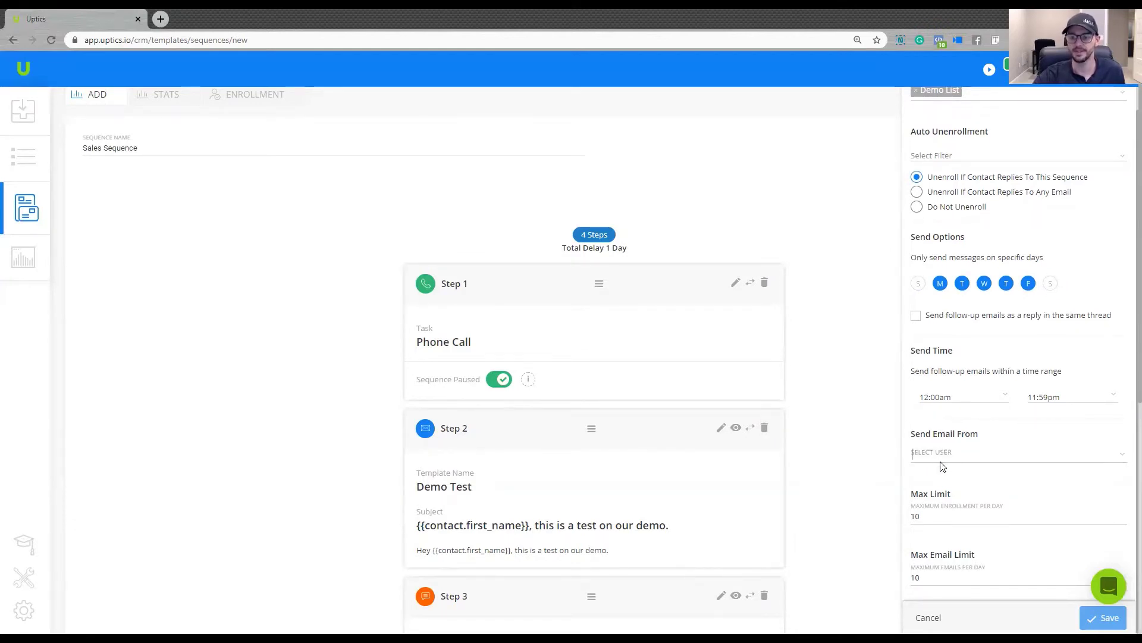
left_click(957, 591)
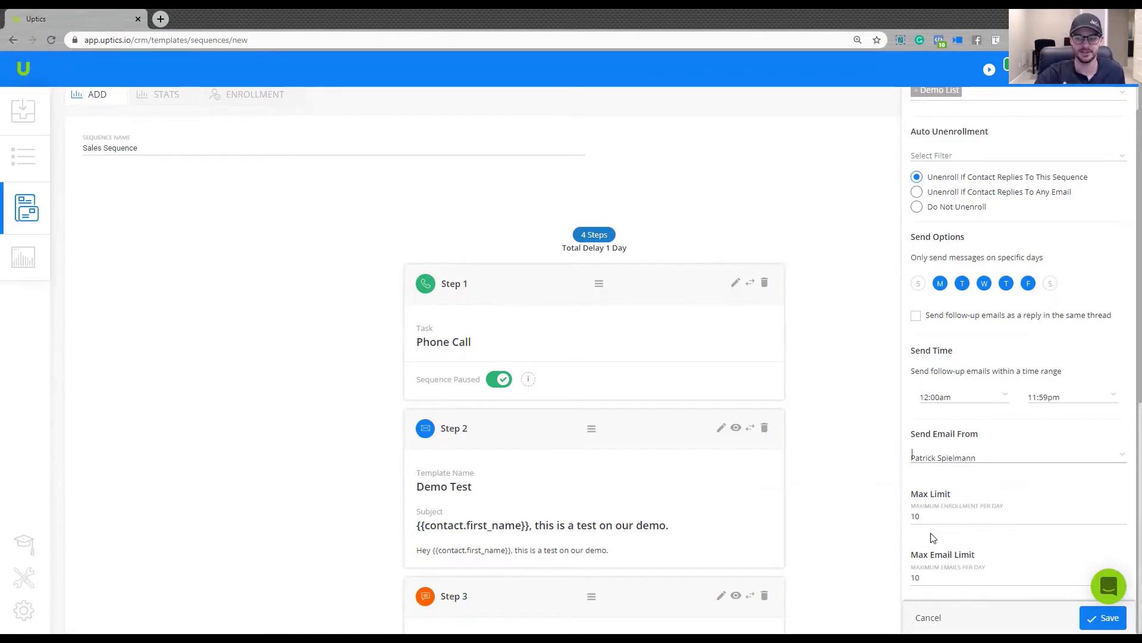
left_click_drag(926, 515, 900, 520)
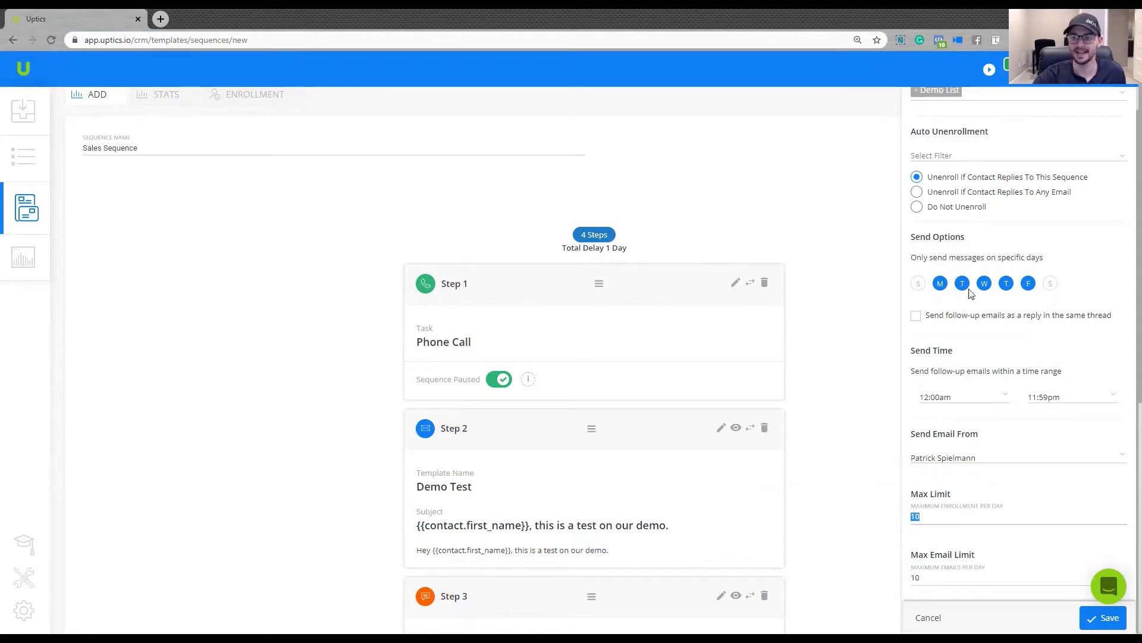
Step: Save the sequence settings, then save Sales Sequence and activate it on saving
scroll(623, 507, "down", 3)
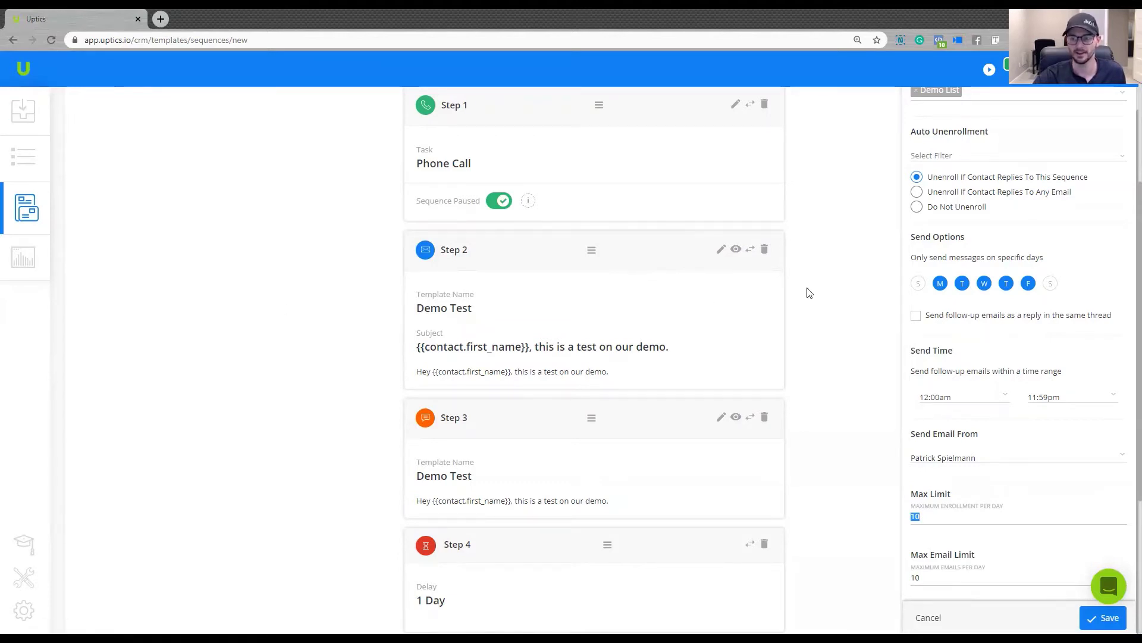
scroll(816, 301, "up", 3)
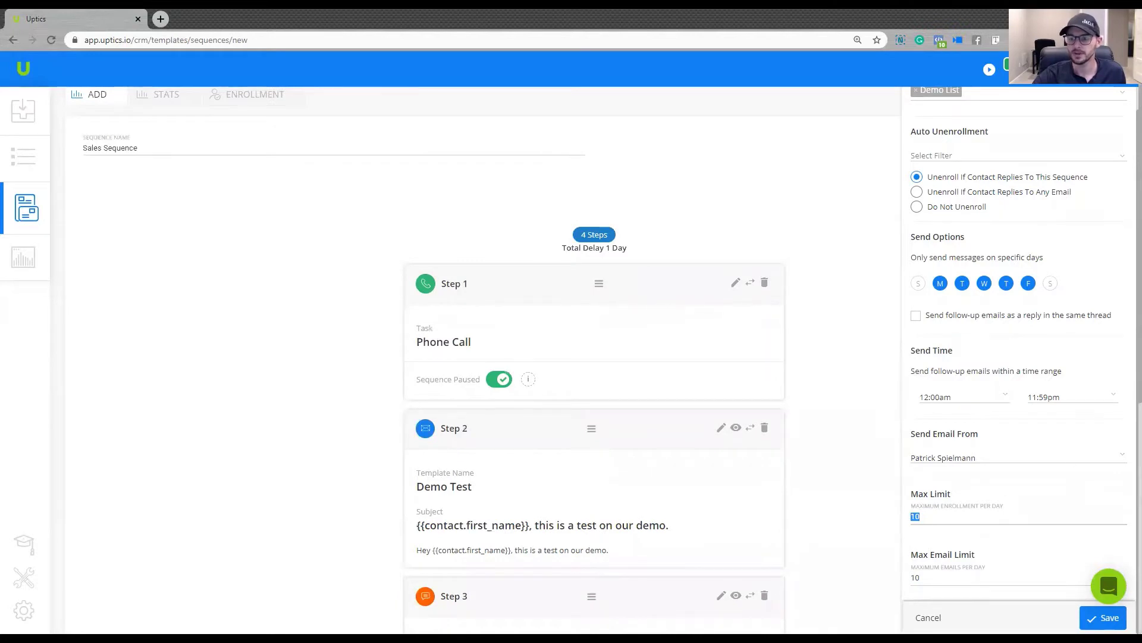
left_click(1104, 617)
left_click(1055, 213)
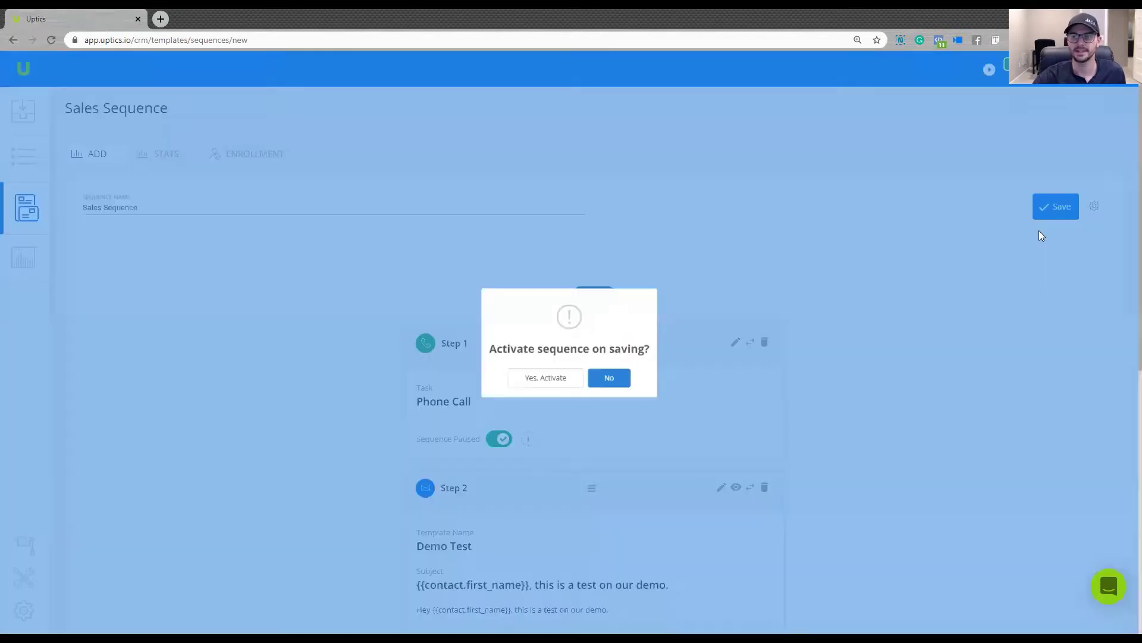
left_click(528, 382)
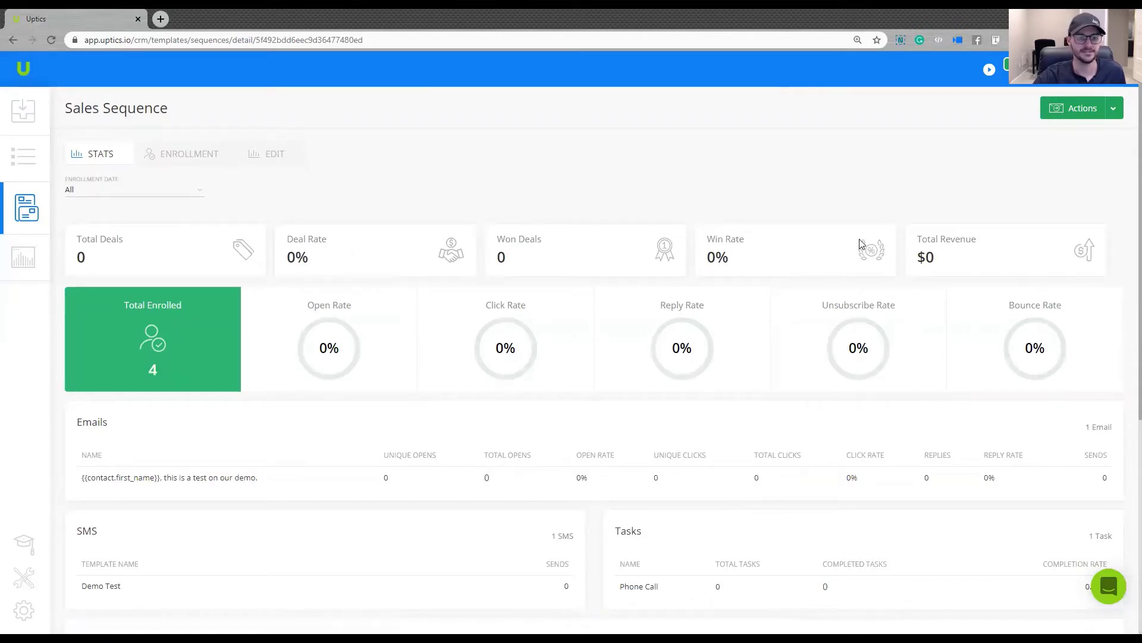
Step: Review the Sales Sequence statistics for deals, enrollment, emails, SMS and tasks
scroll(833, 409, "down", 1)
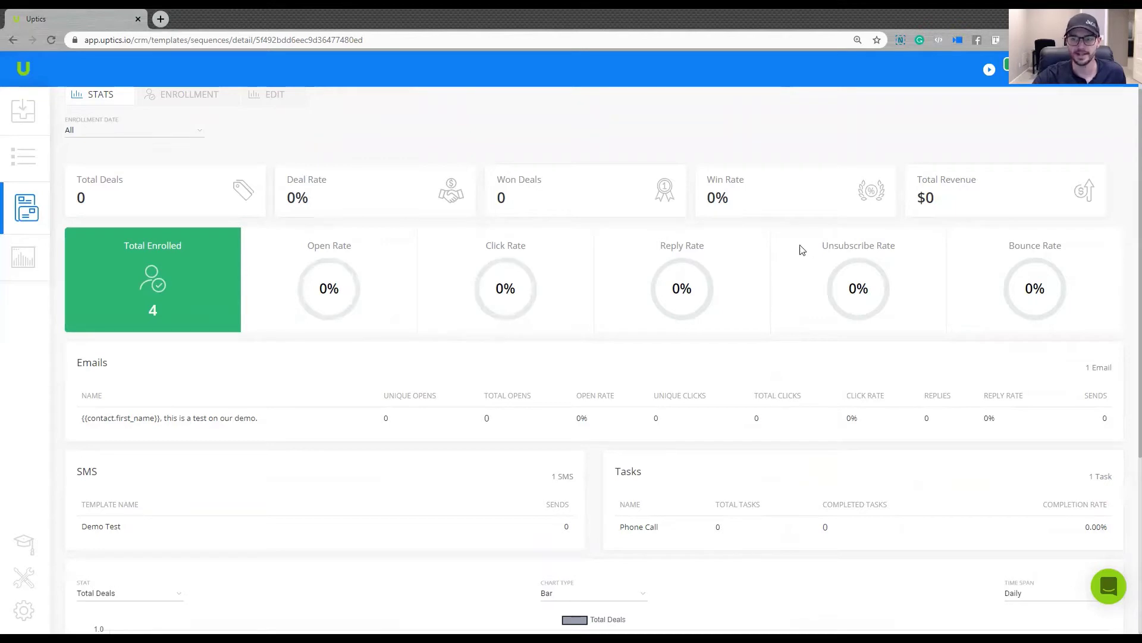
scroll(759, 346, "down", 1)
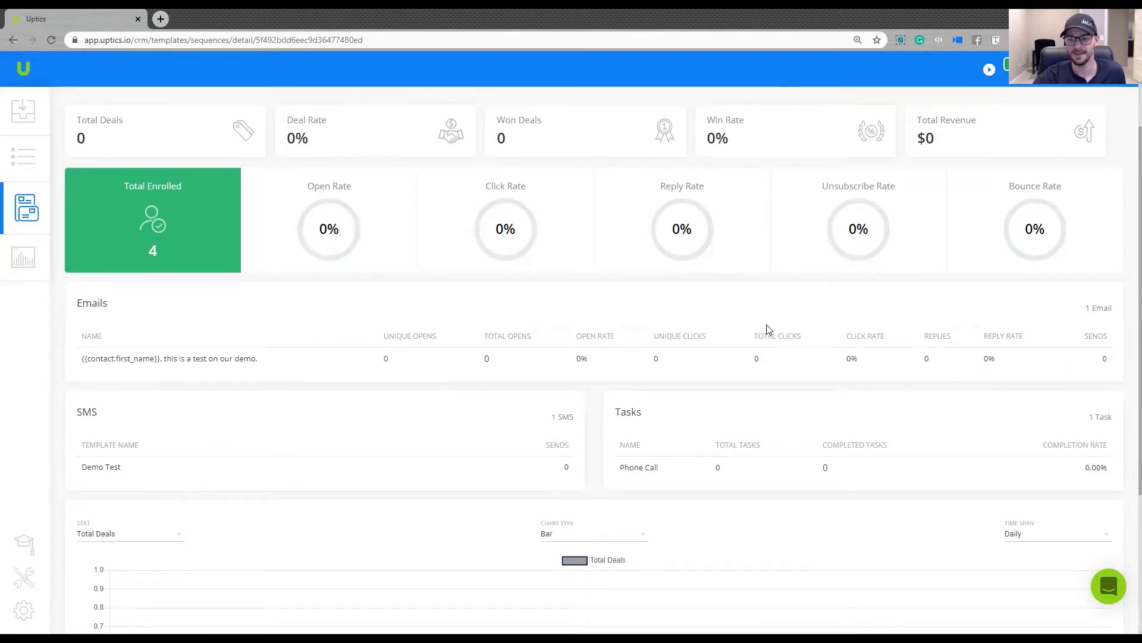
scroll(548, 430, "down", 1)
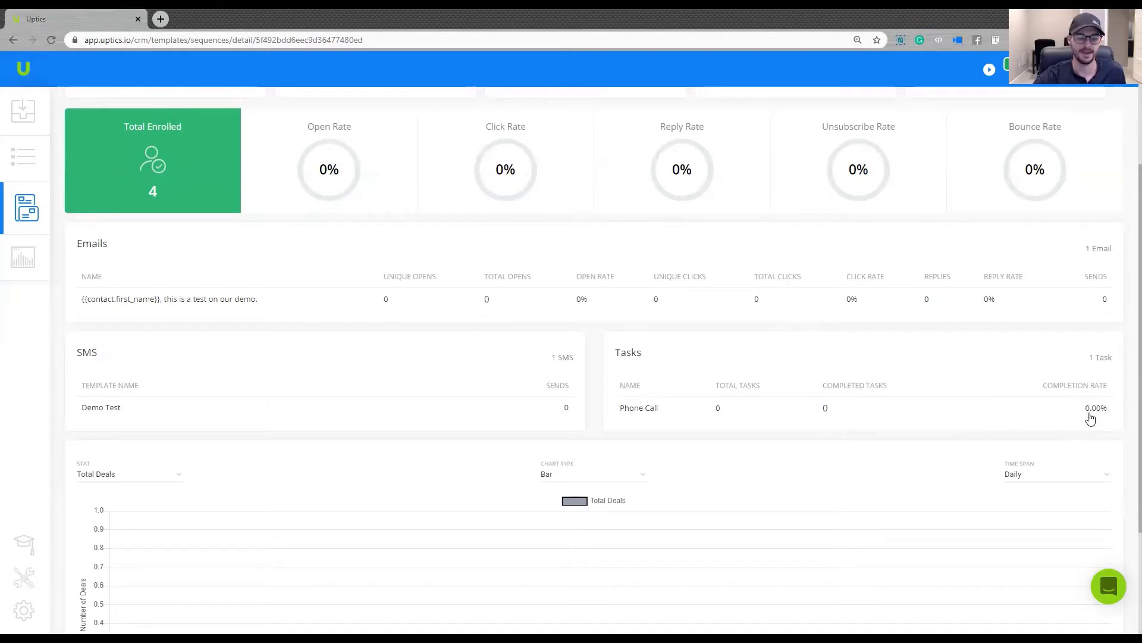
scroll(1079, 432, "down", 3)
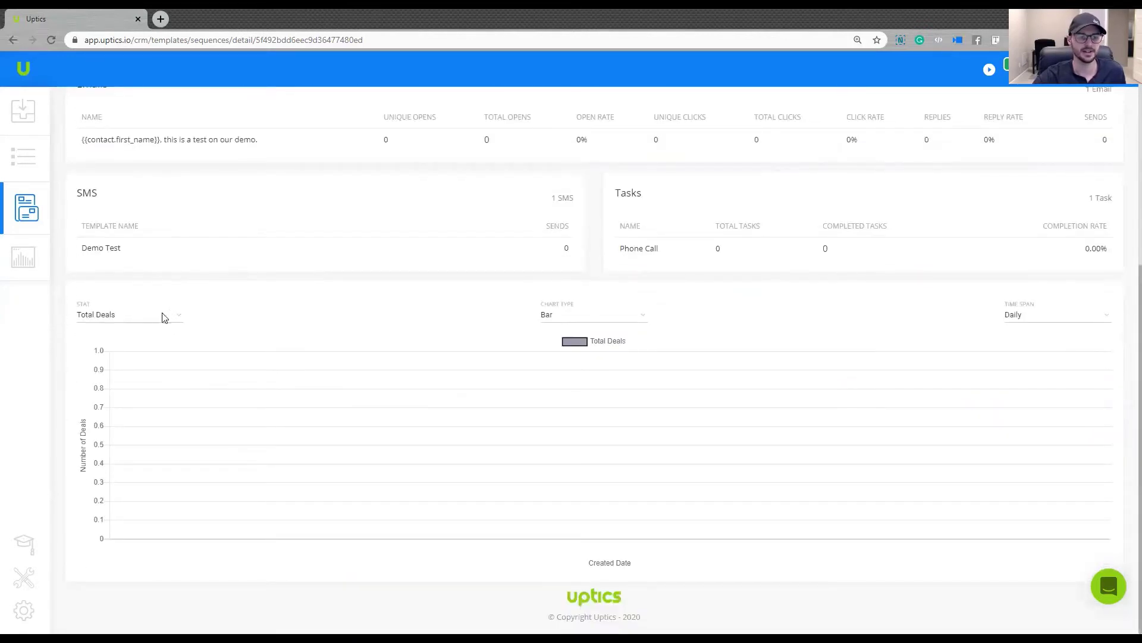
Step: Examine the stat, chart type and time span options available for the sequence's chart
left_click(160, 316)
scroll(140, 393, "down", 1)
scroll(138, 396, "up", 1)
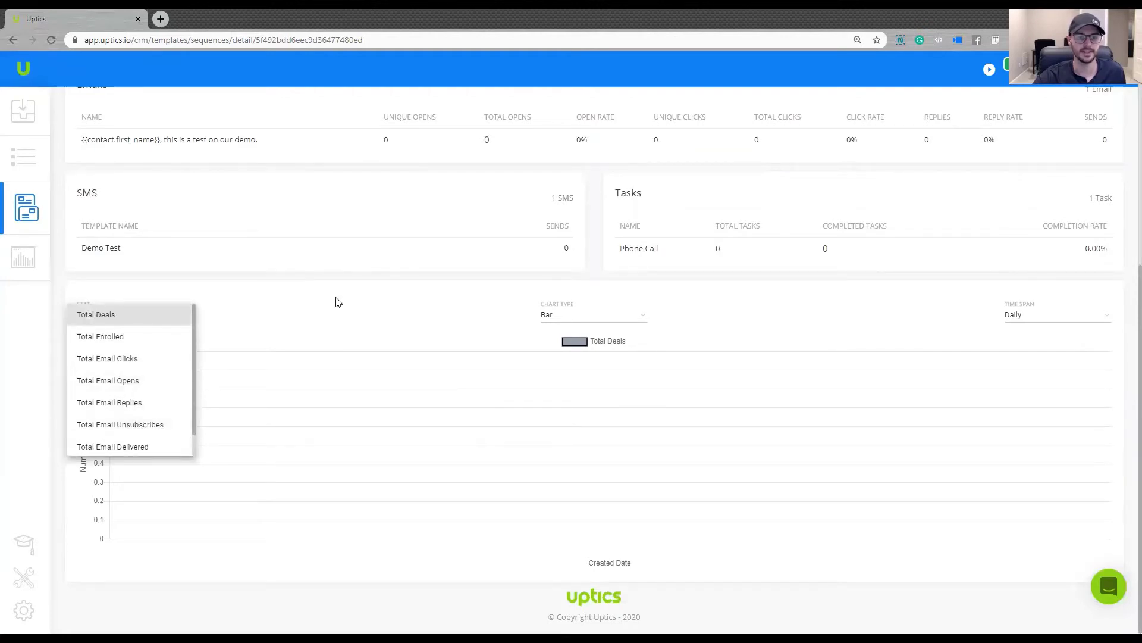
left_click(575, 315)
left_click(576, 316)
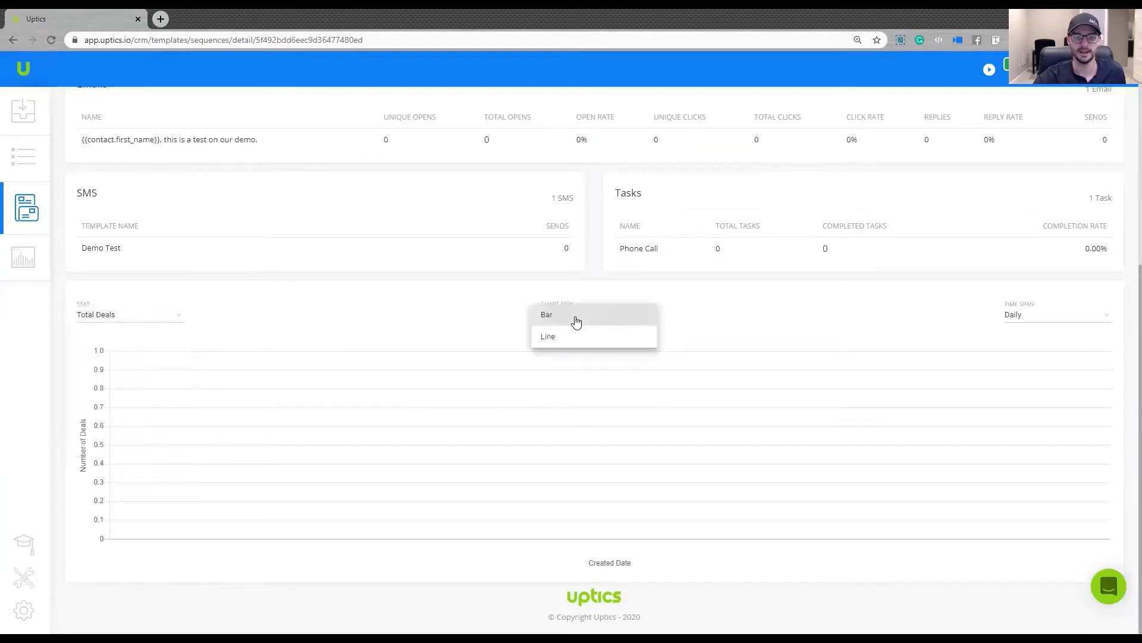
left_click(1042, 316)
left_click(1043, 316)
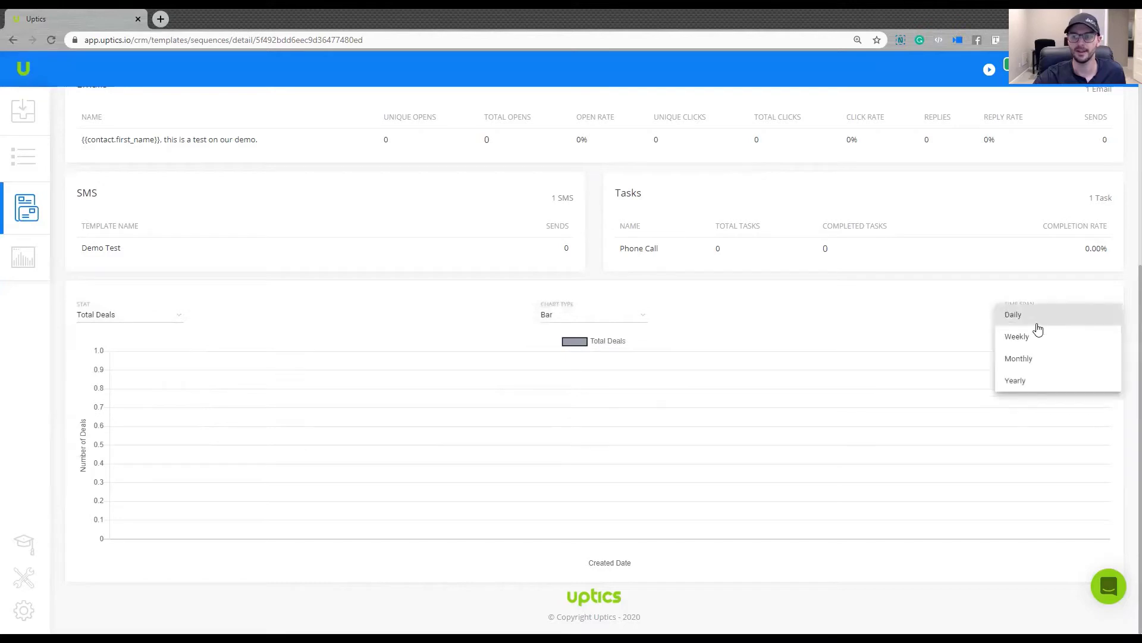
left_click(830, 334)
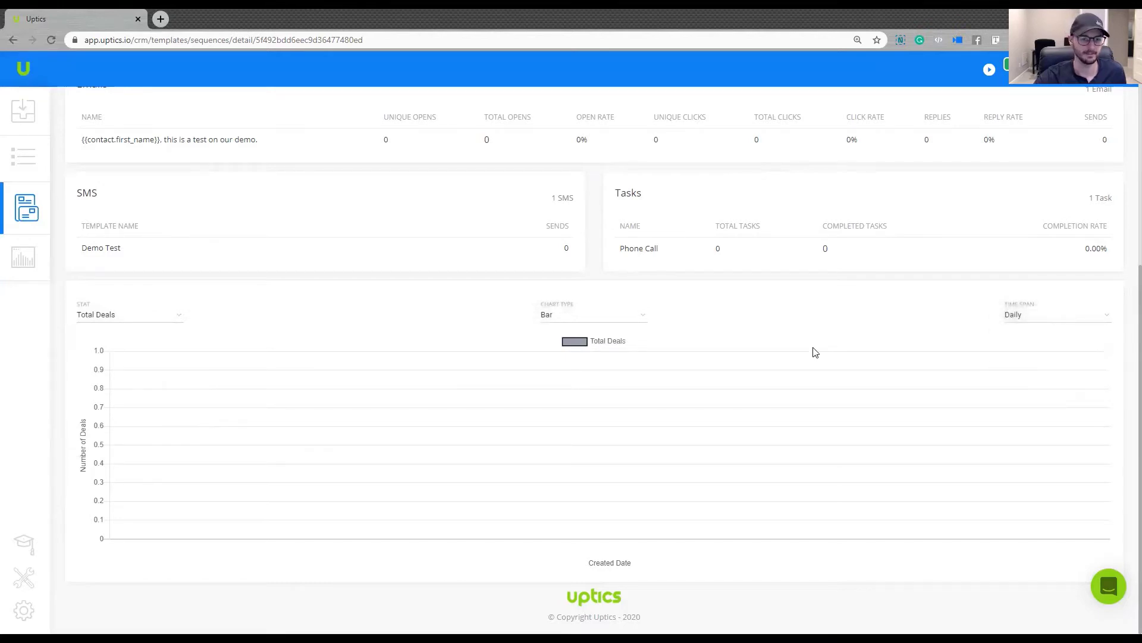
scroll(731, 421, "up", 5)
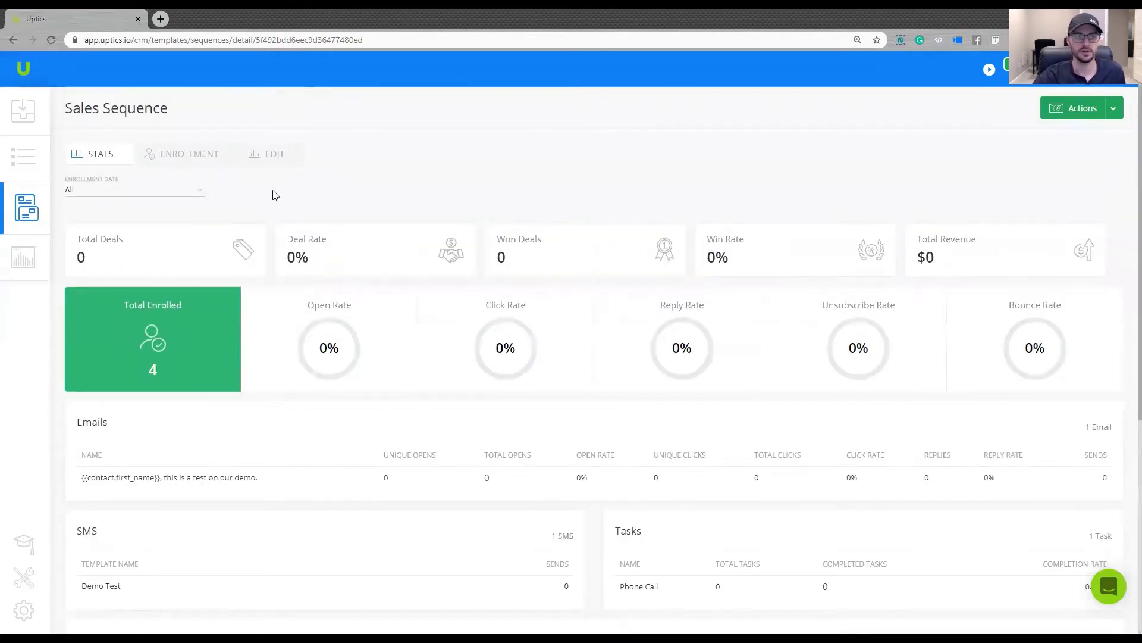
Step: Show the sequence's enrollments and unenroll the last contact, which has no company
left_click(181, 155)
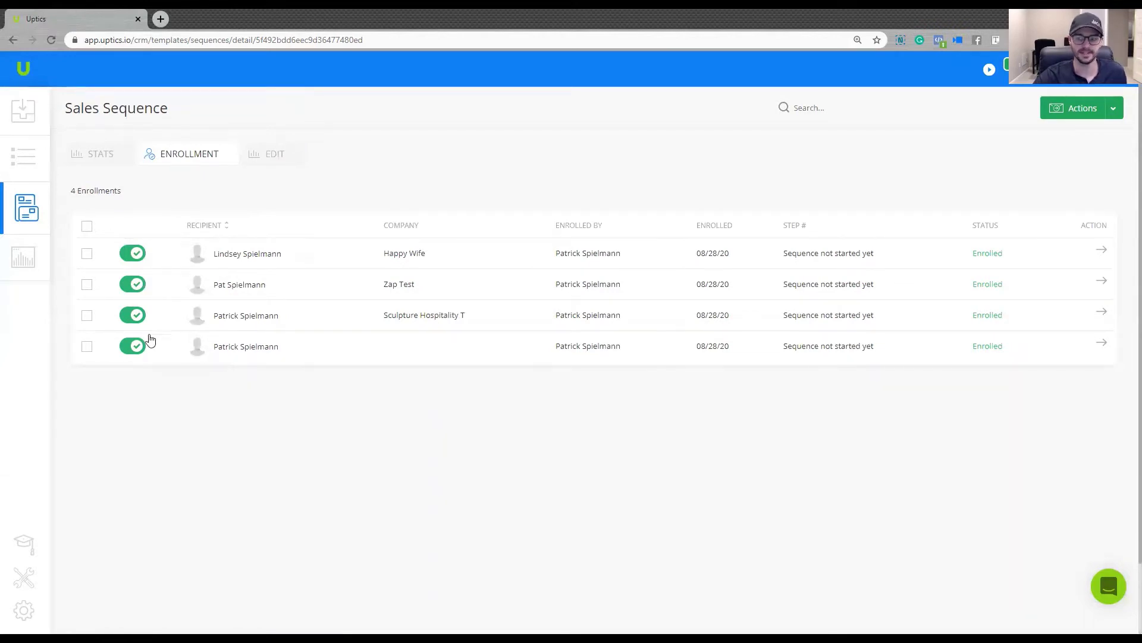
left_click(134, 348)
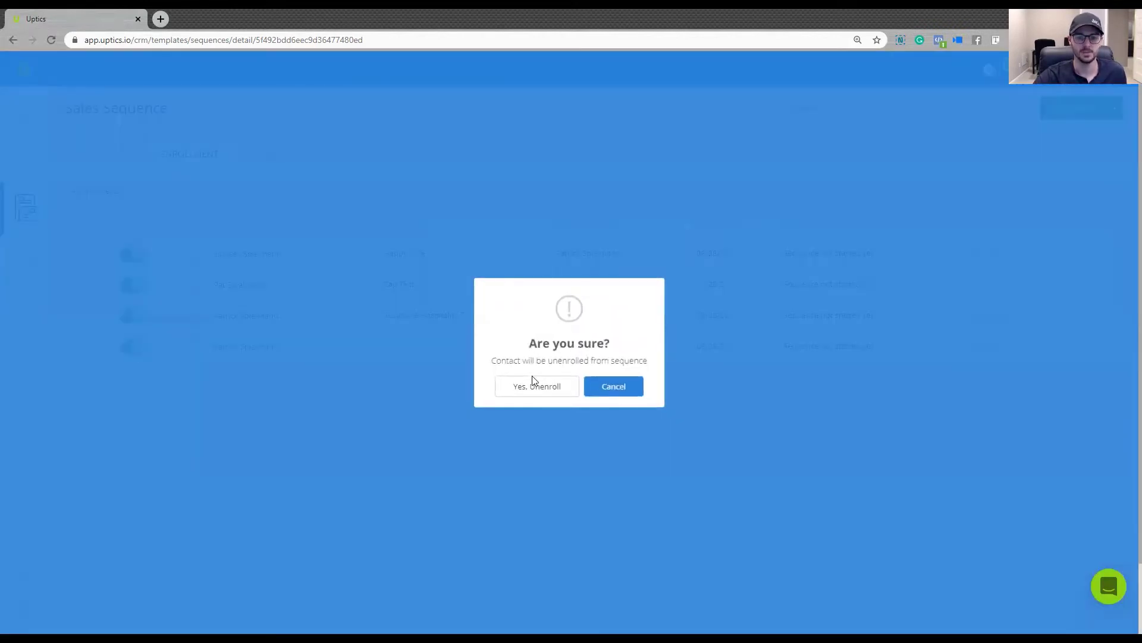
left_click(531, 384)
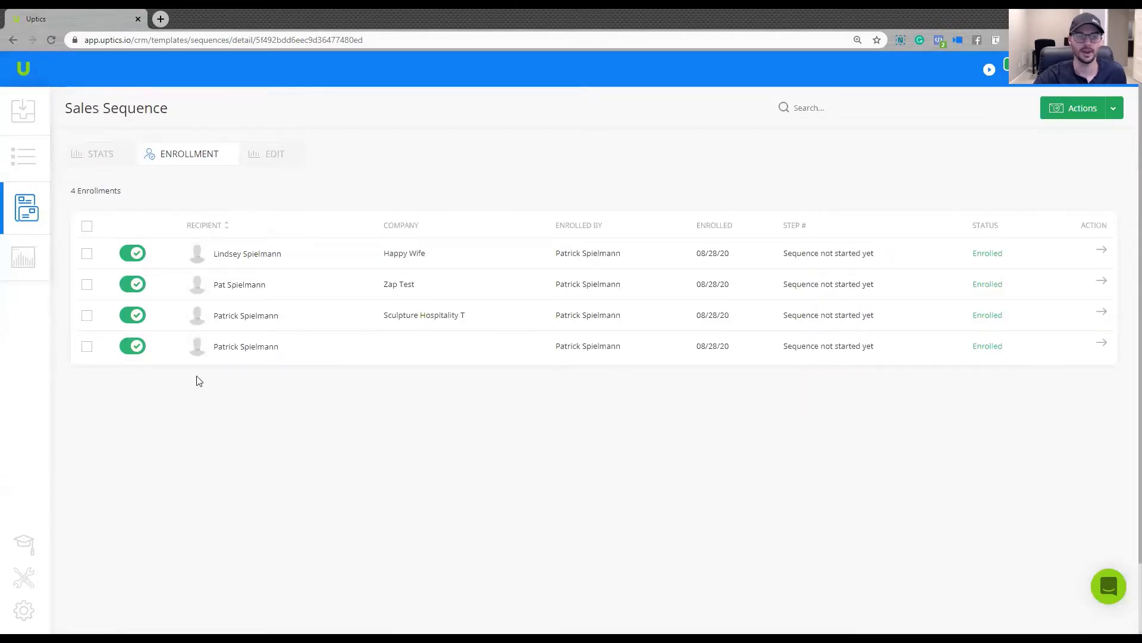
left_click(134, 346)
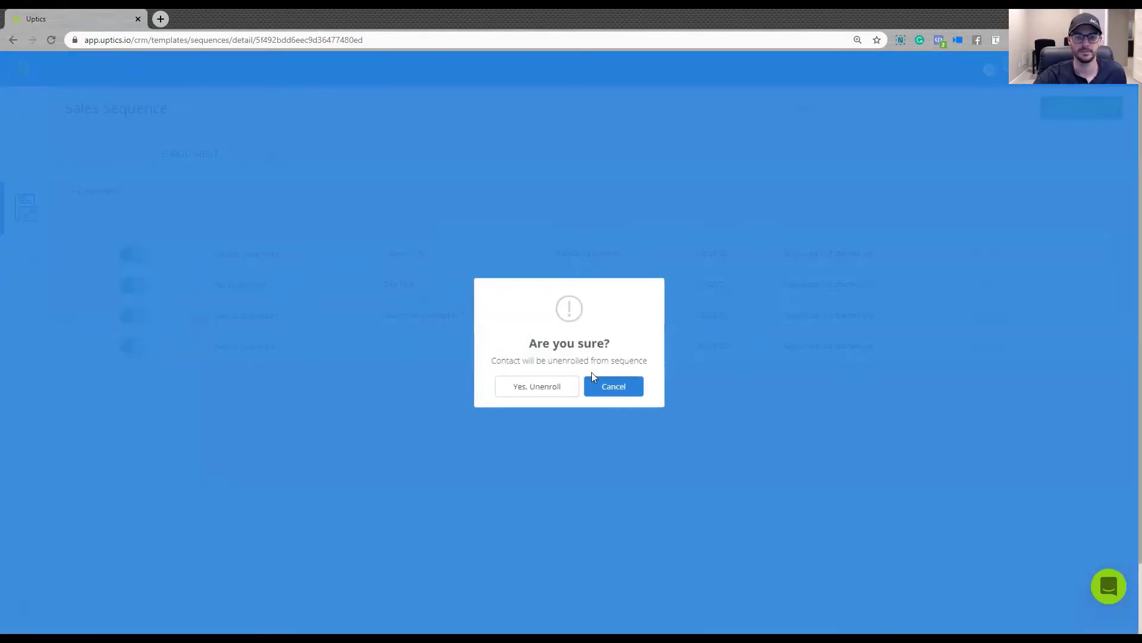
left_click(574, 382)
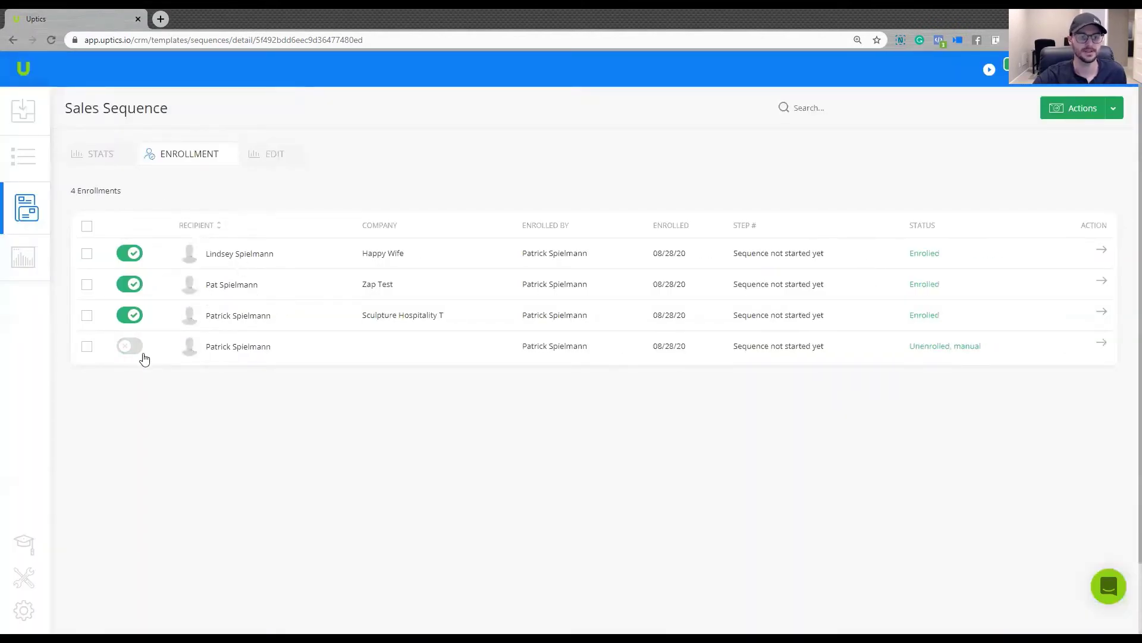
Step: Resume the sequence for the manually unenrolled contact and confirm both prompts
left_click(86, 347)
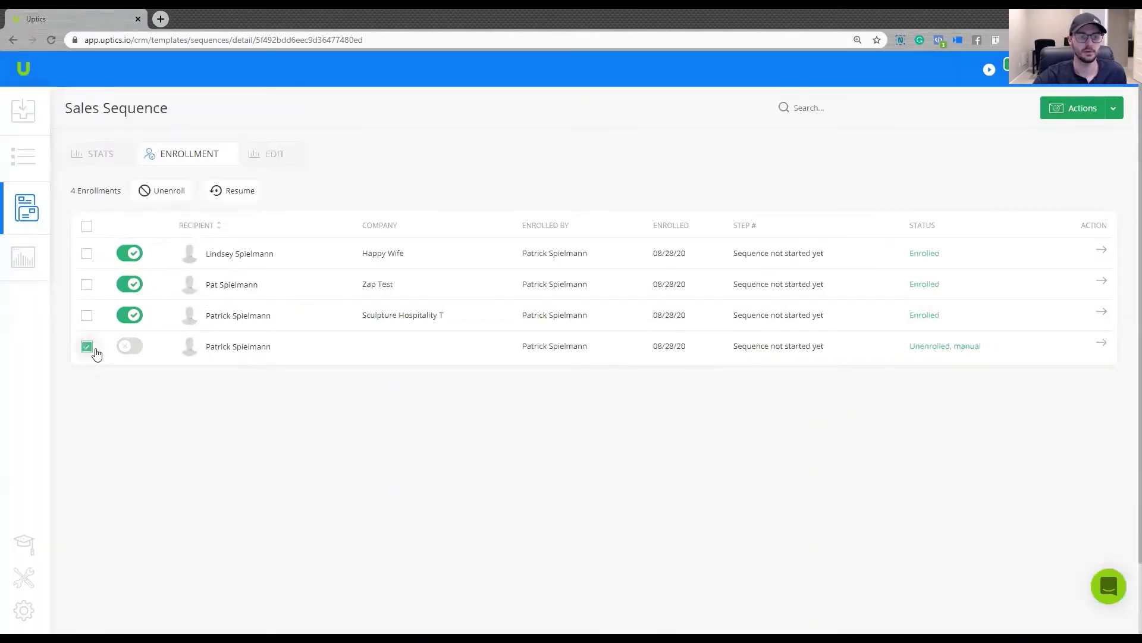
left_click(235, 191)
left_click(536, 386)
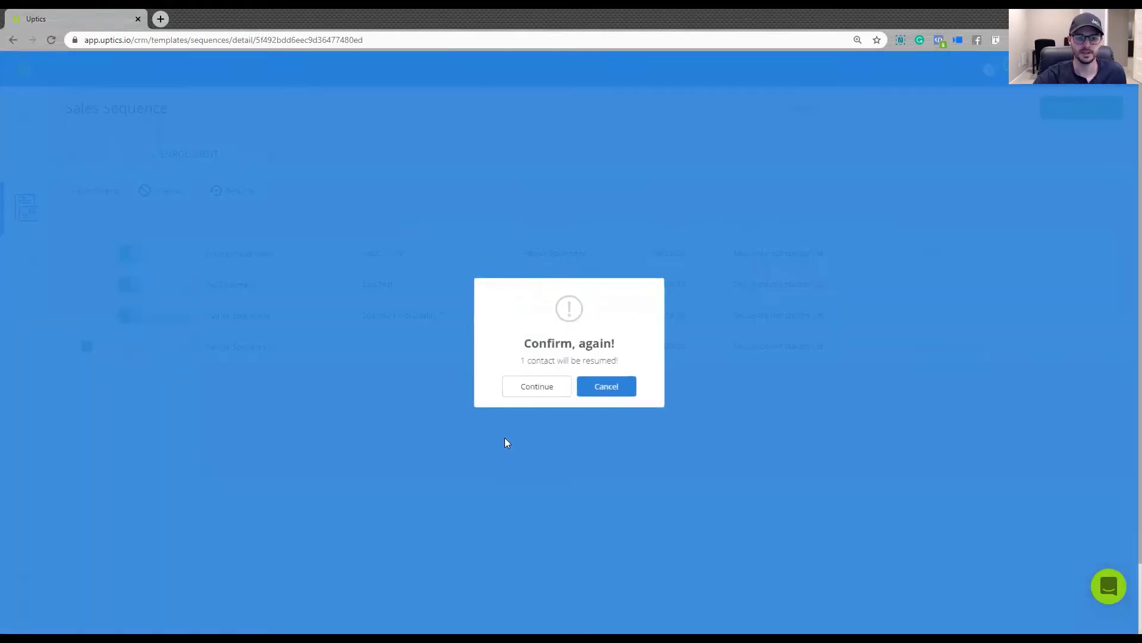
left_click(537, 388)
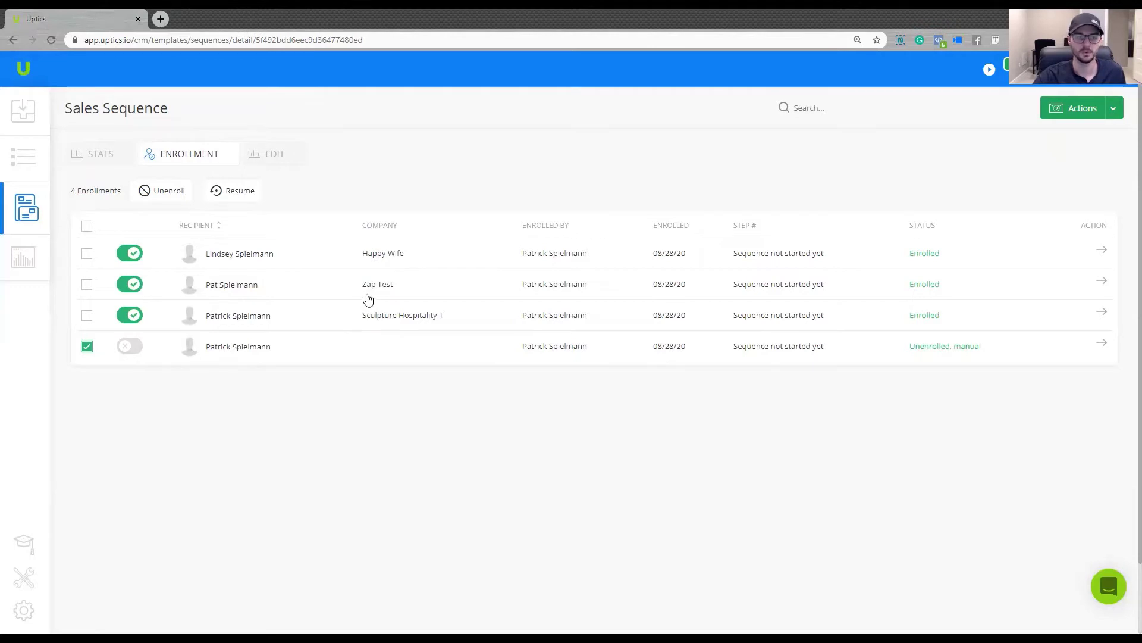
Step: Open Sales Sequence for editing and look over its four steps
left_click(268, 155)
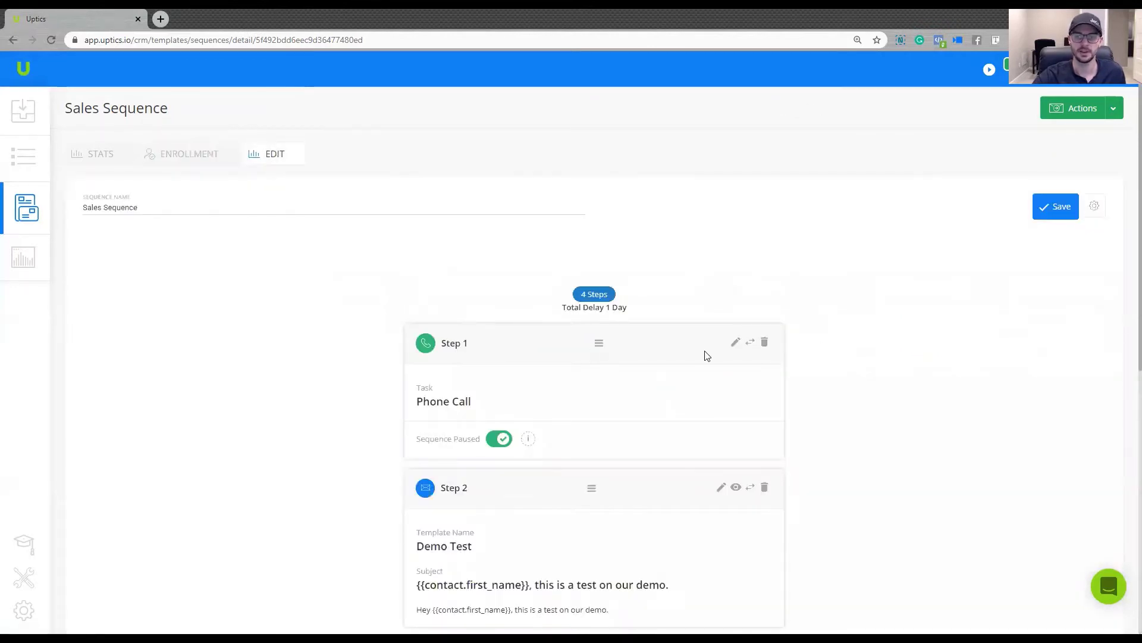
scroll(604, 454, "down", 4)
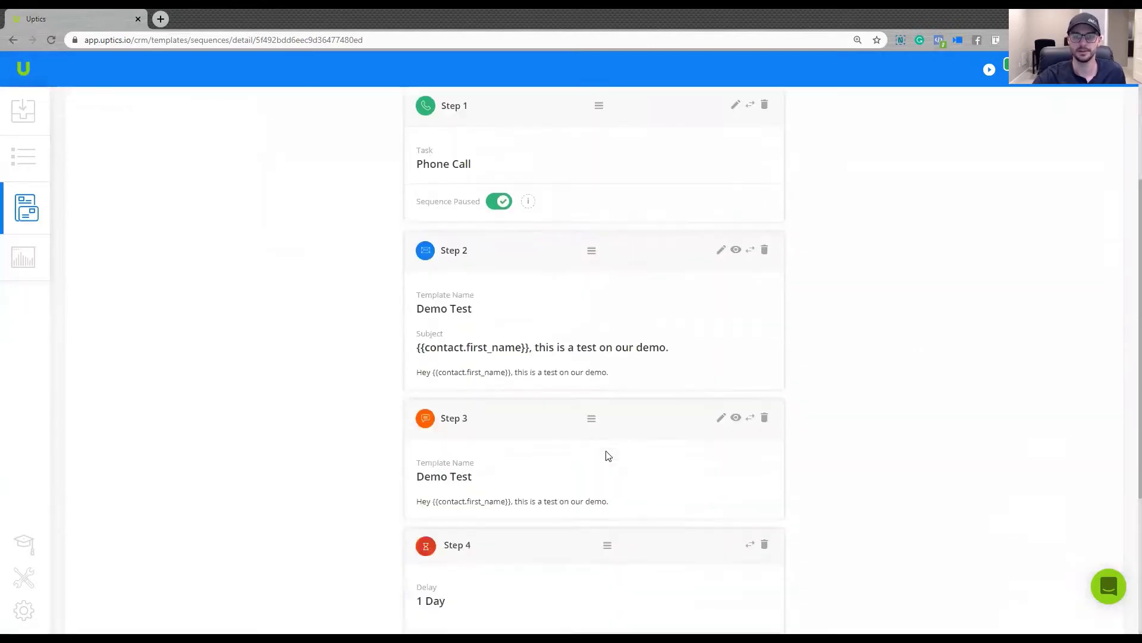
scroll(605, 454, "up", 4)
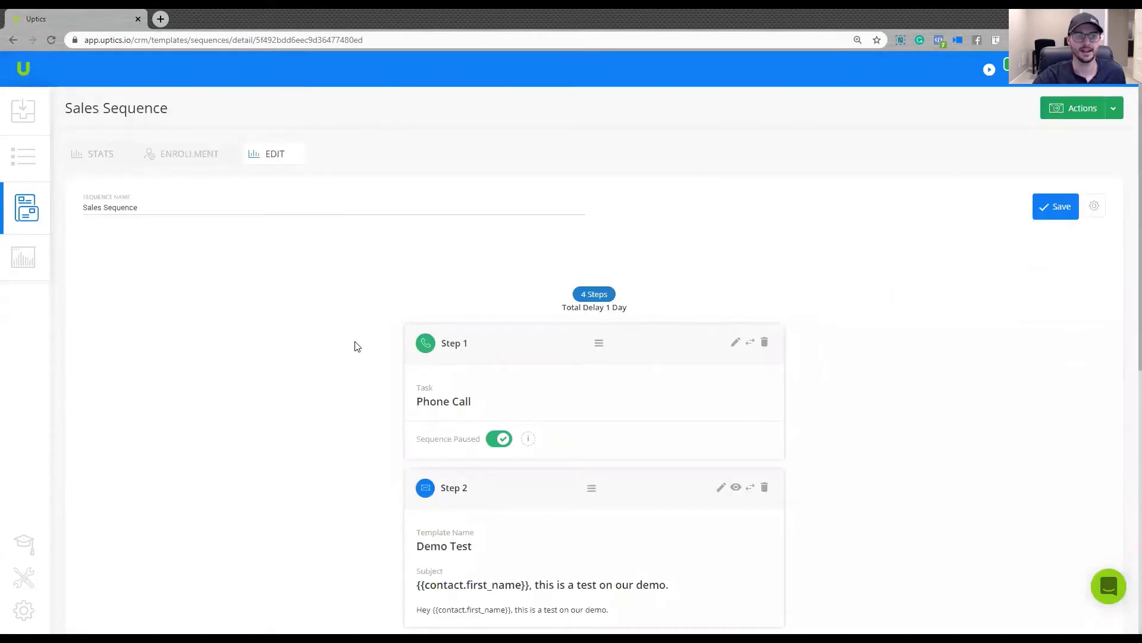
Step: Open the Inbox and view the due call tasks created by the sequence
left_click(24, 110)
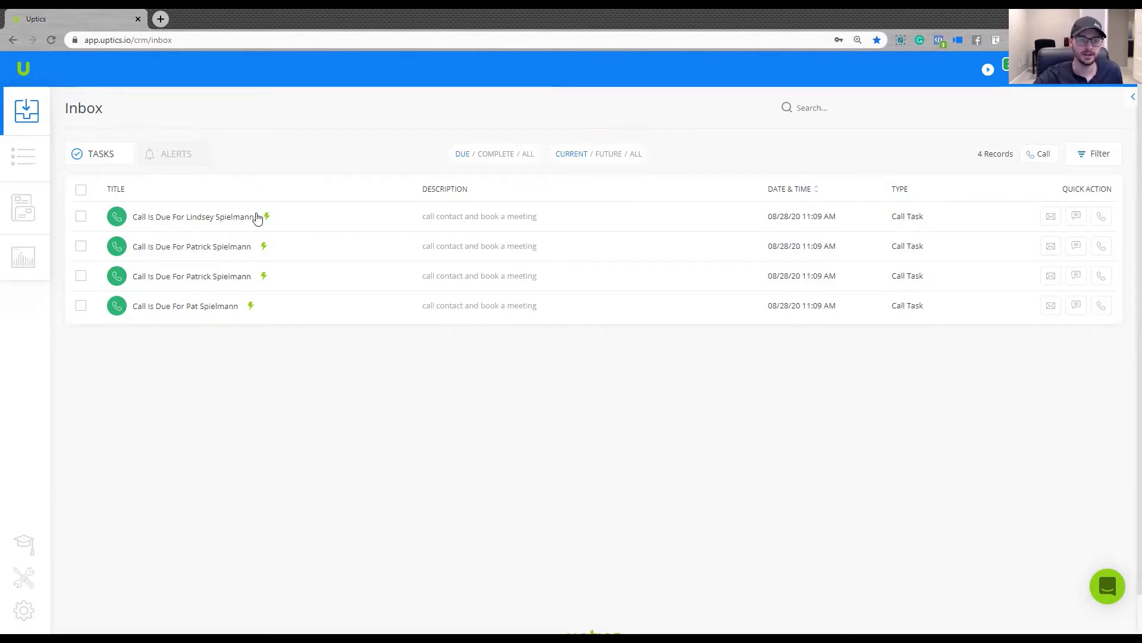
mouse_move(269, 222)
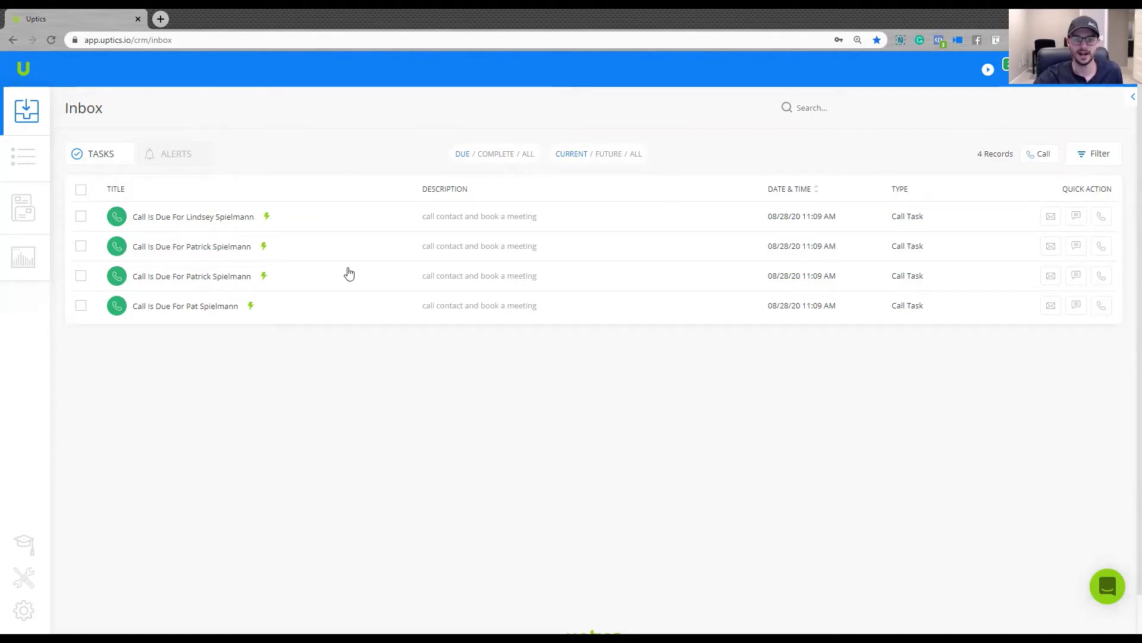
Step: Open the contact of the third due call task, look over the history, place a call to the contact and end it
left_click(781, 296)
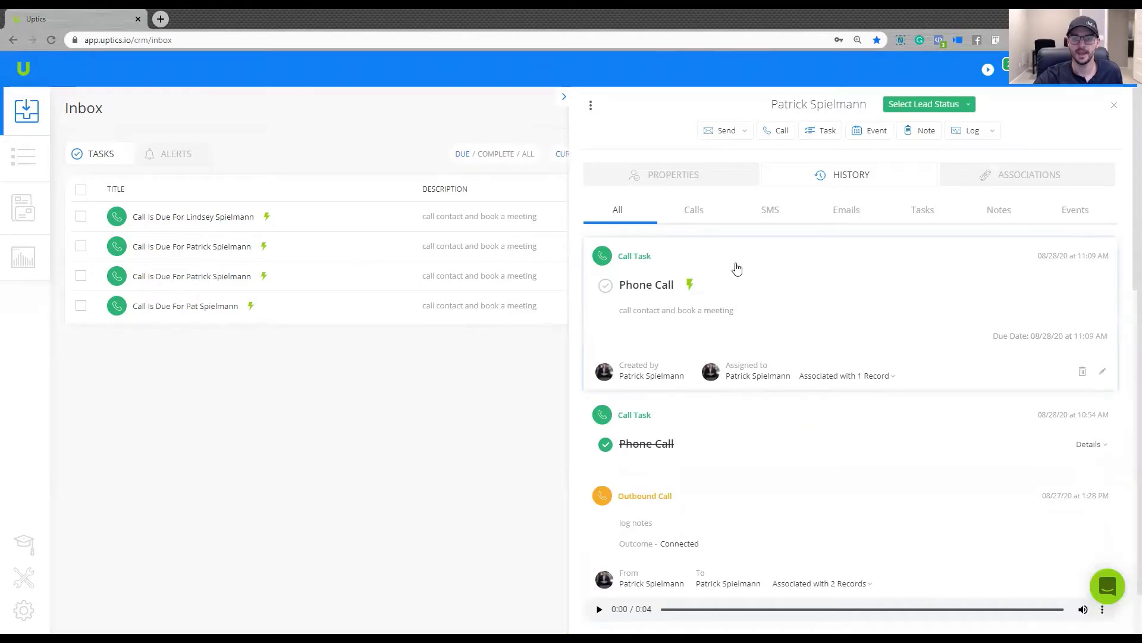
scroll(732, 422, "down", 3)
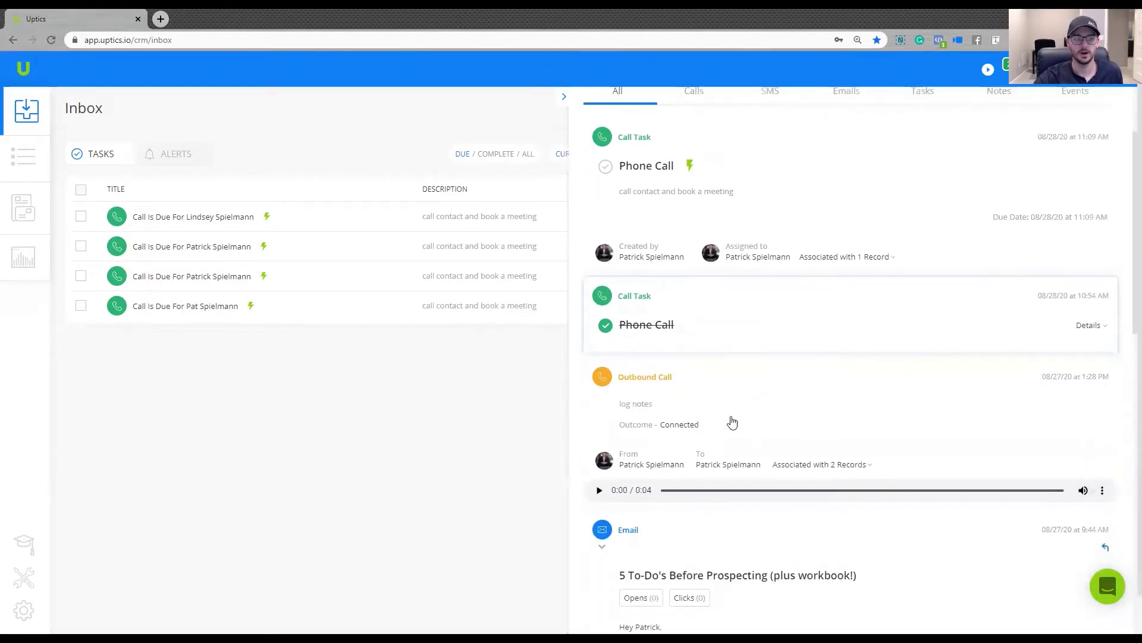
scroll(733, 417, "up", 3)
left_click(775, 131)
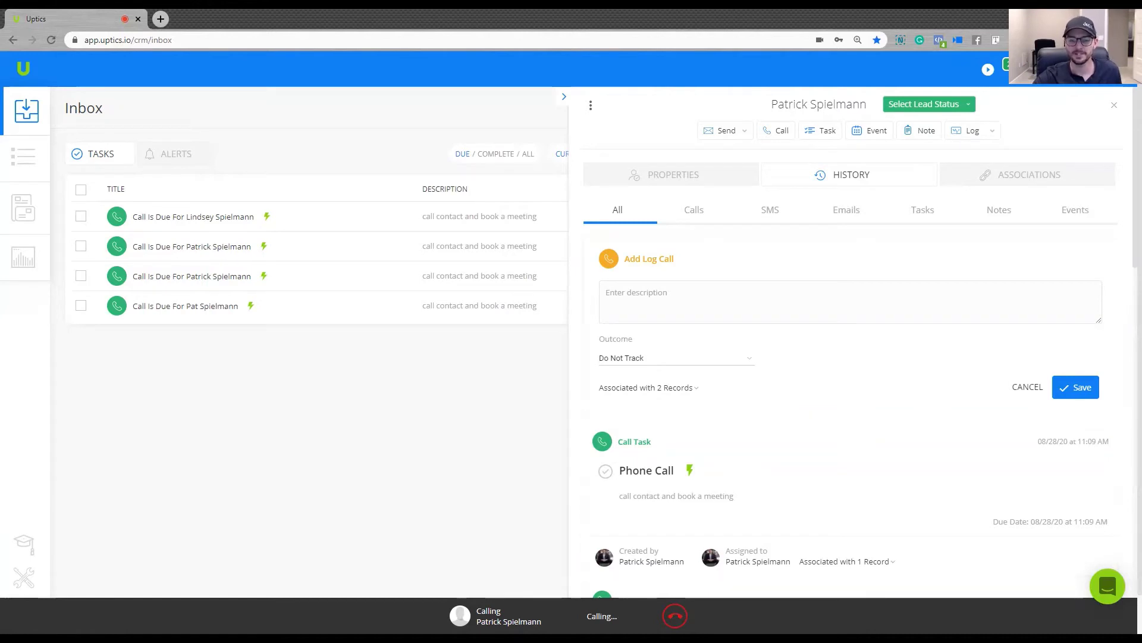
left_click(674, 616)
Step: Log the call with description "asdaaasda" and outcome Do Not Track, and complete the contact's open Phone Call task, continuing past the sequence alert
left_click(709, 303)
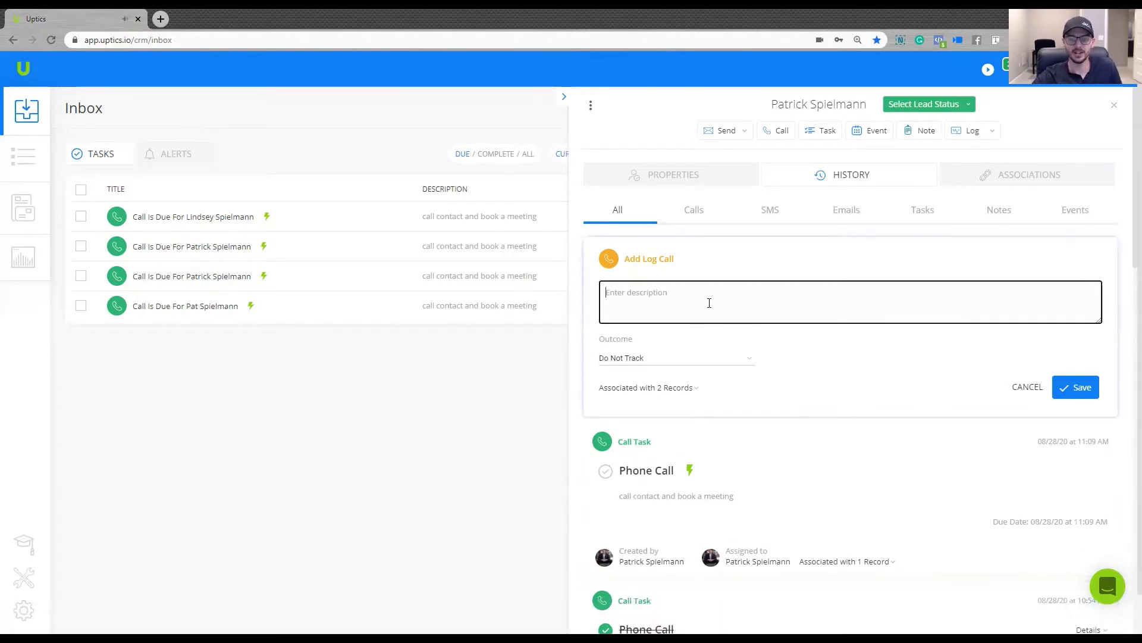
left_click(685, 360)
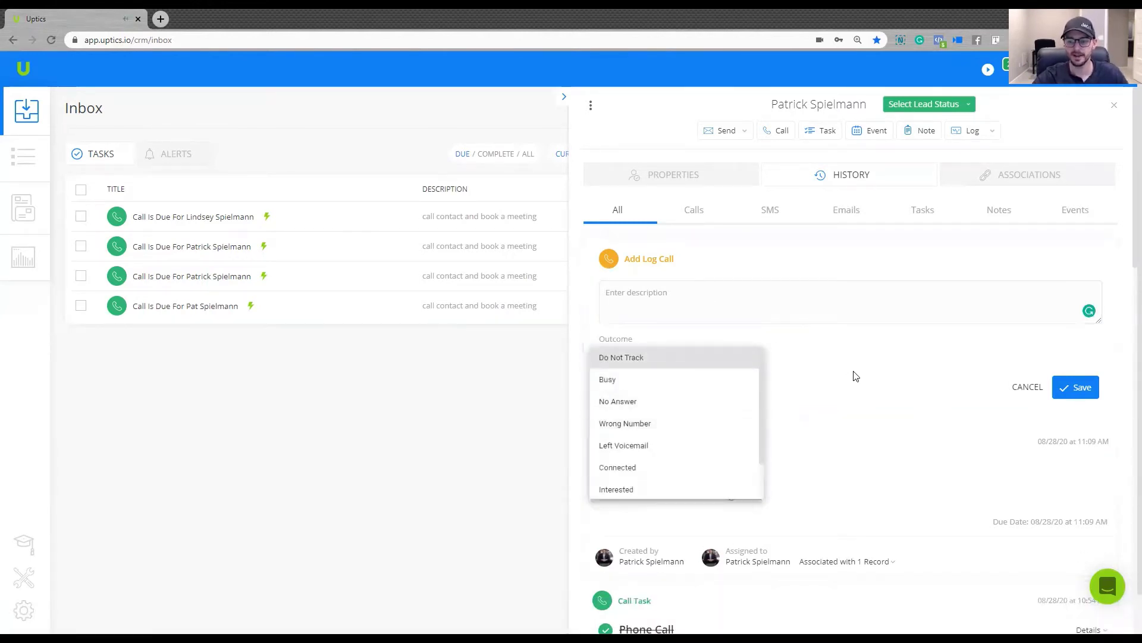
left_click(1081, 388)
left_click(909, 301)
type("asdaa")
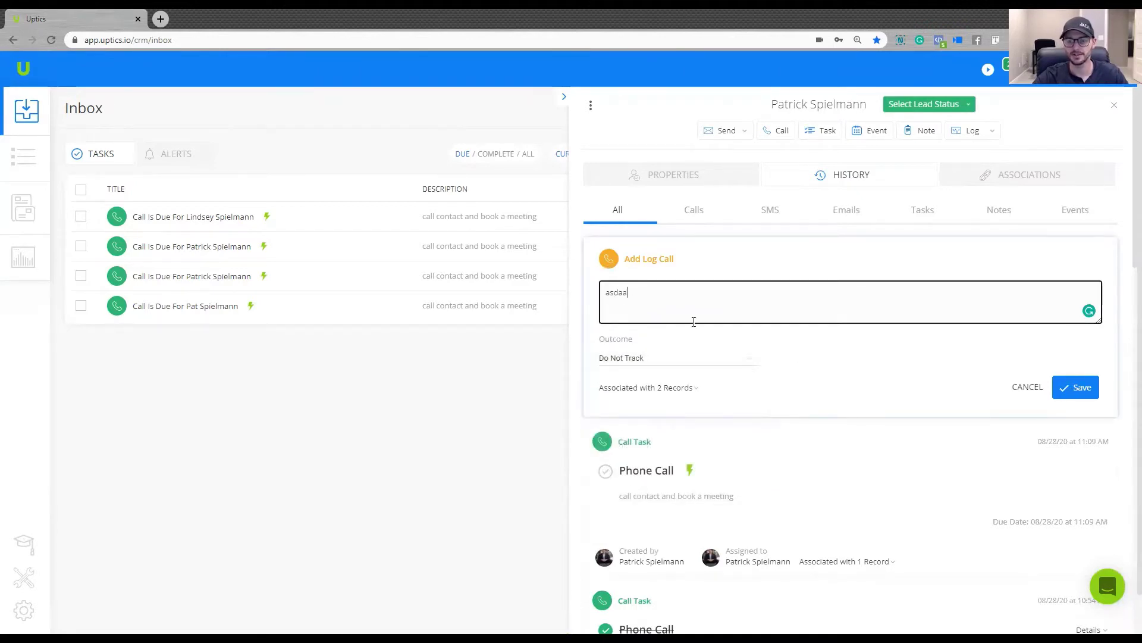
key("ctrl+a")
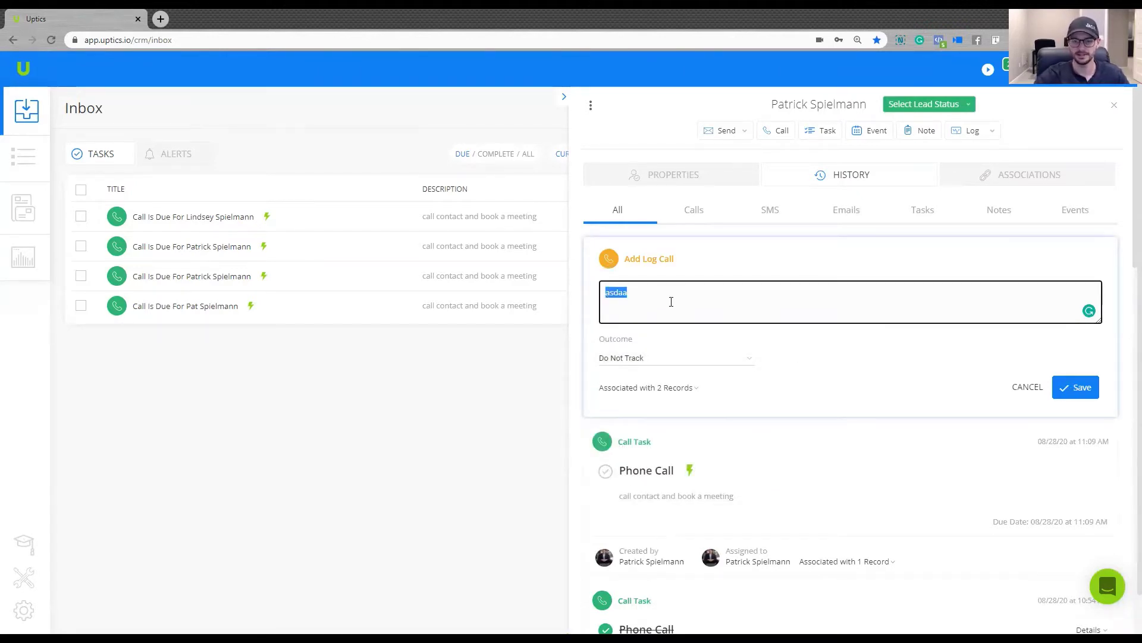
left_click(671, 302)
type("asda")
left_click(1064, 390)
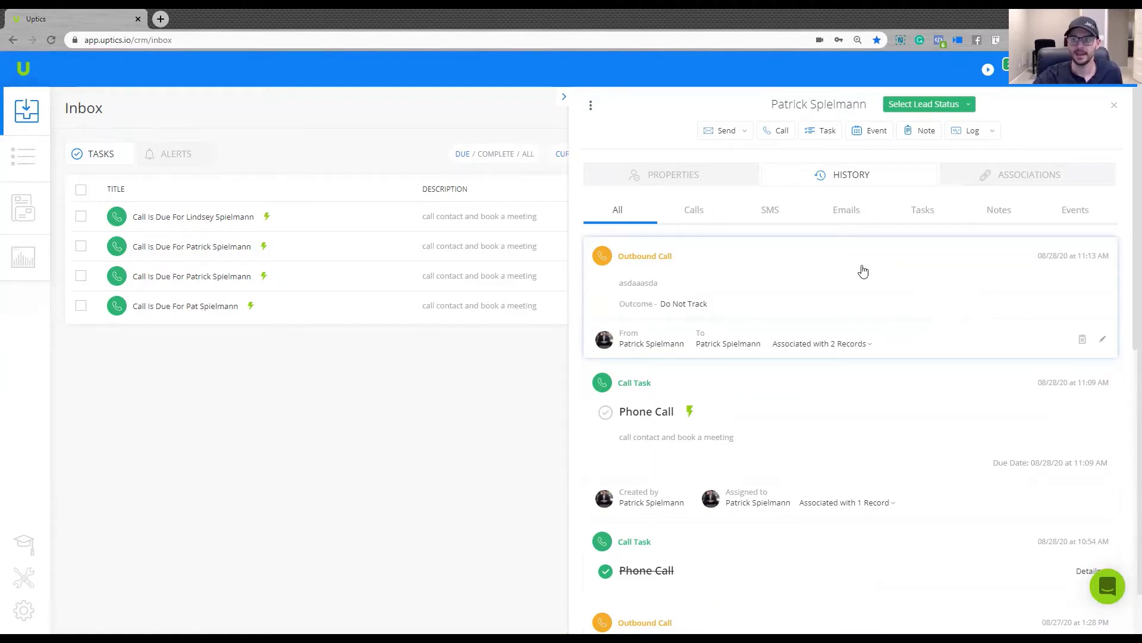
left_click(606, 411)
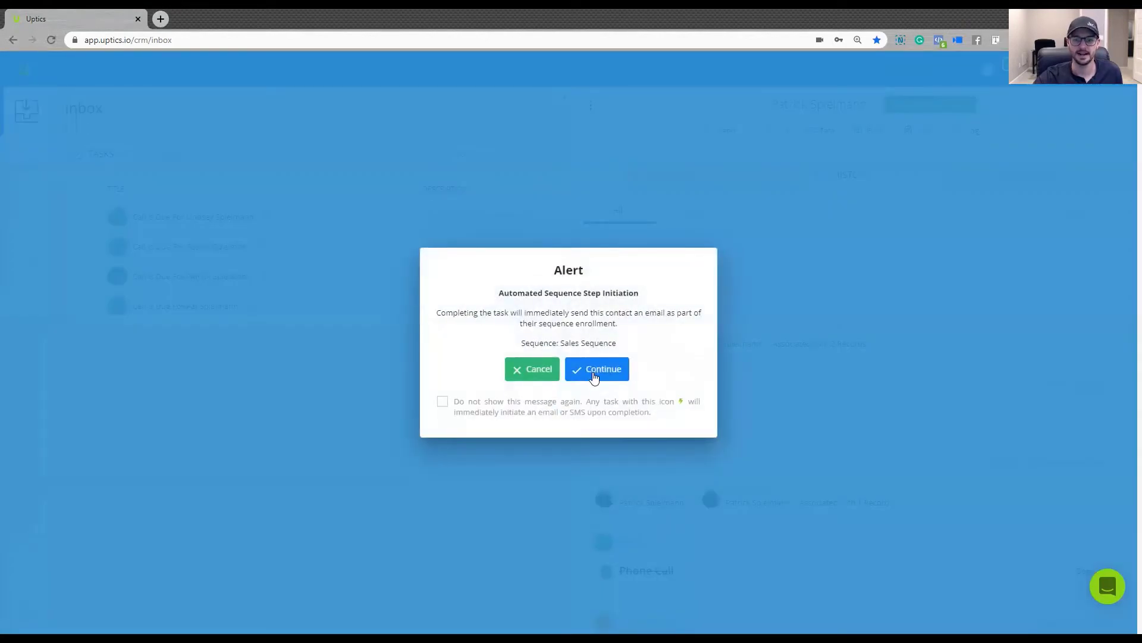
left_click(593, 377)
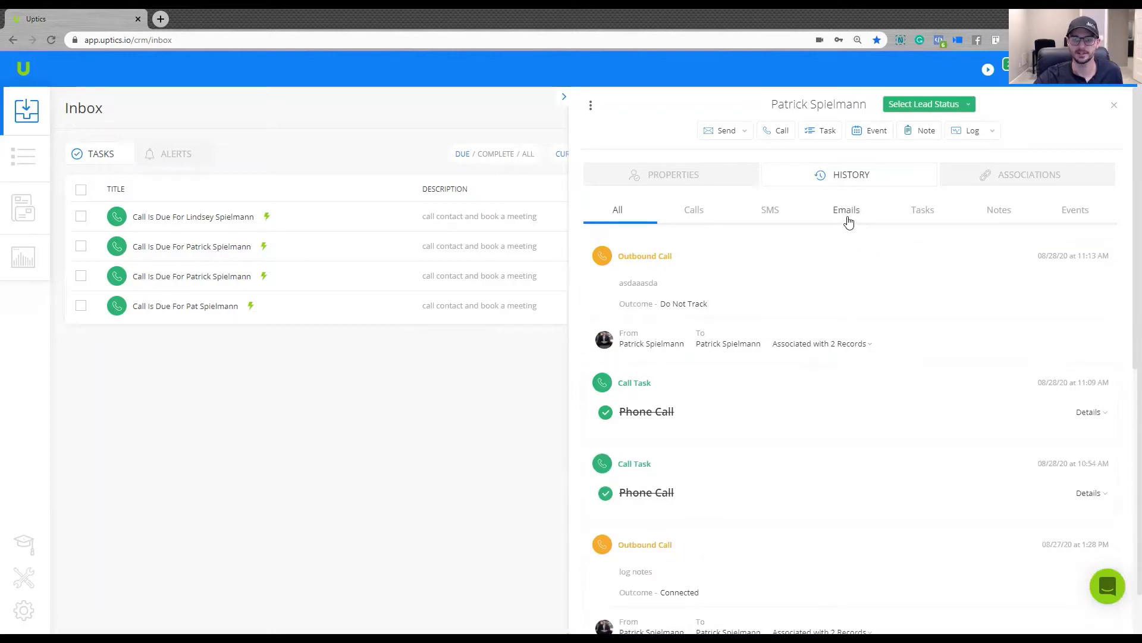
Step: Open a new email to the contact, look over the available templates, discard the draft and return to the task list
left_click(745, 135)
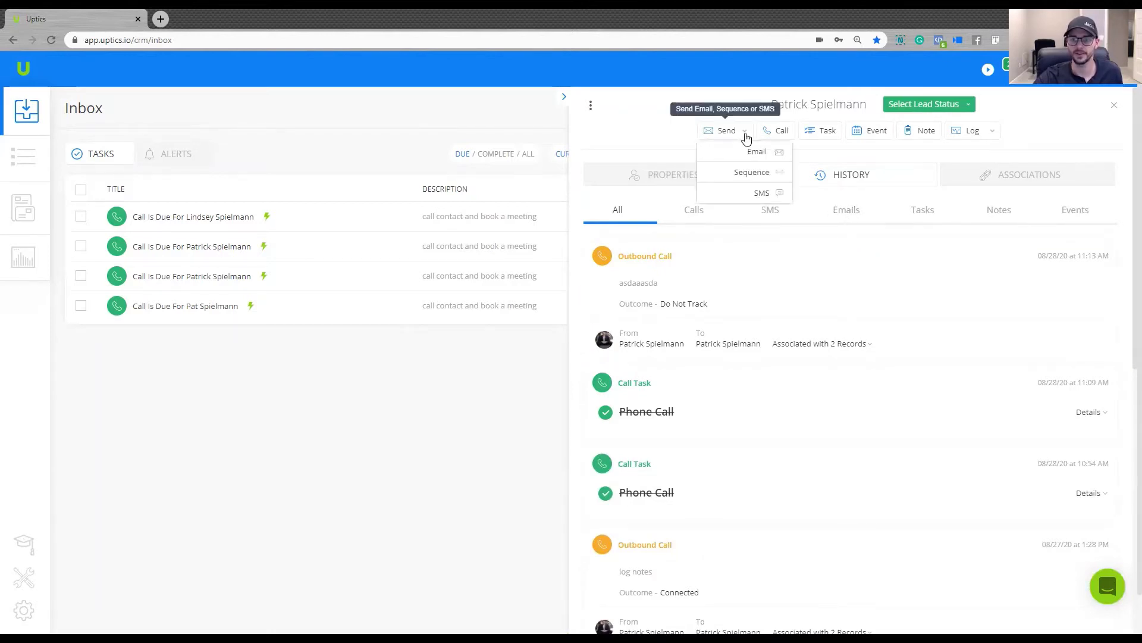
left_click(748, 153)
left_click(698, 279)
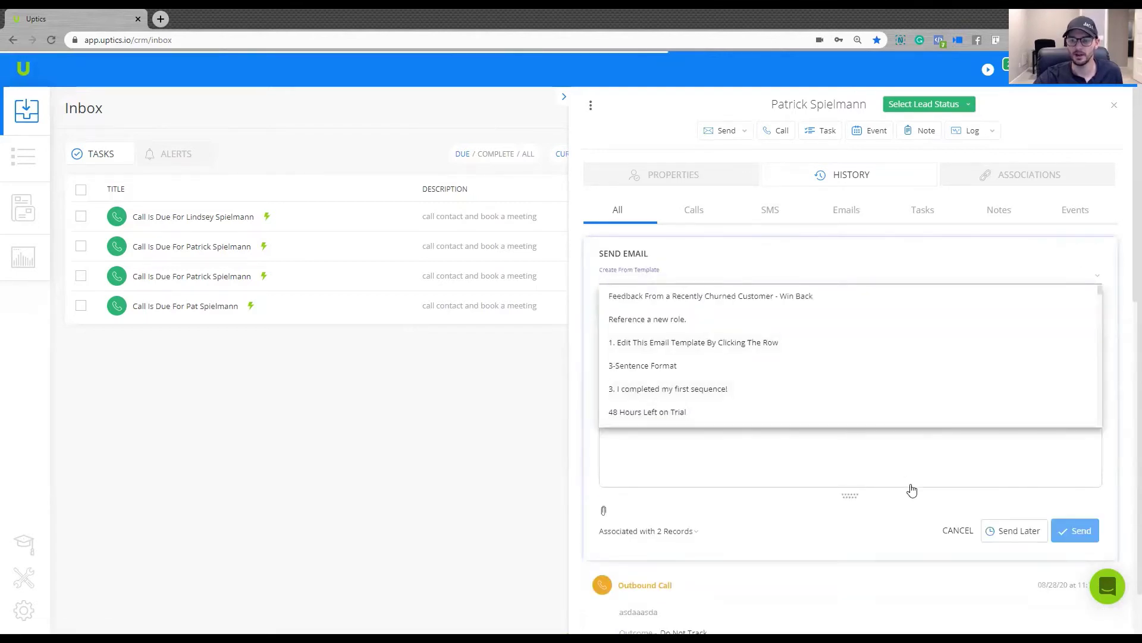
left_click(750, 309)
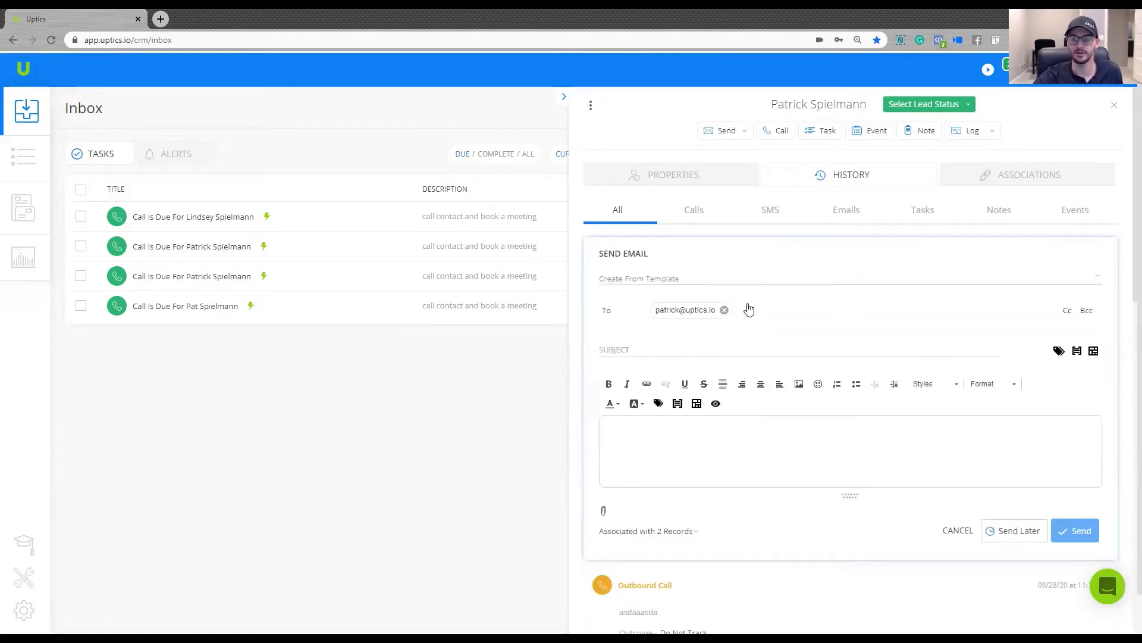
left_click(954, 532)
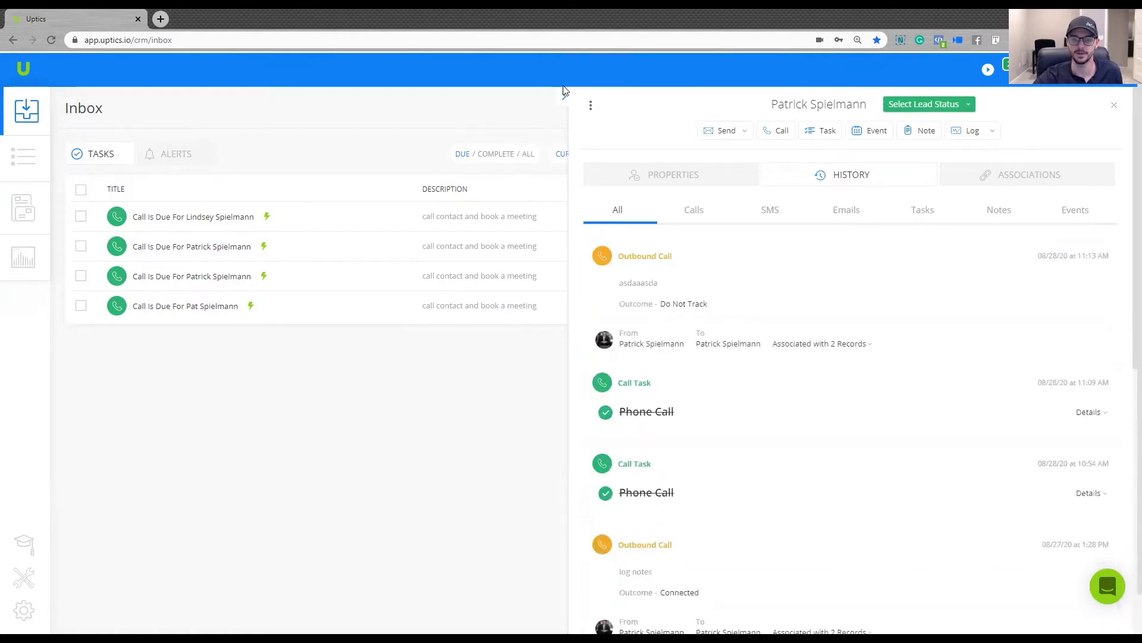
left_click(564, 96)
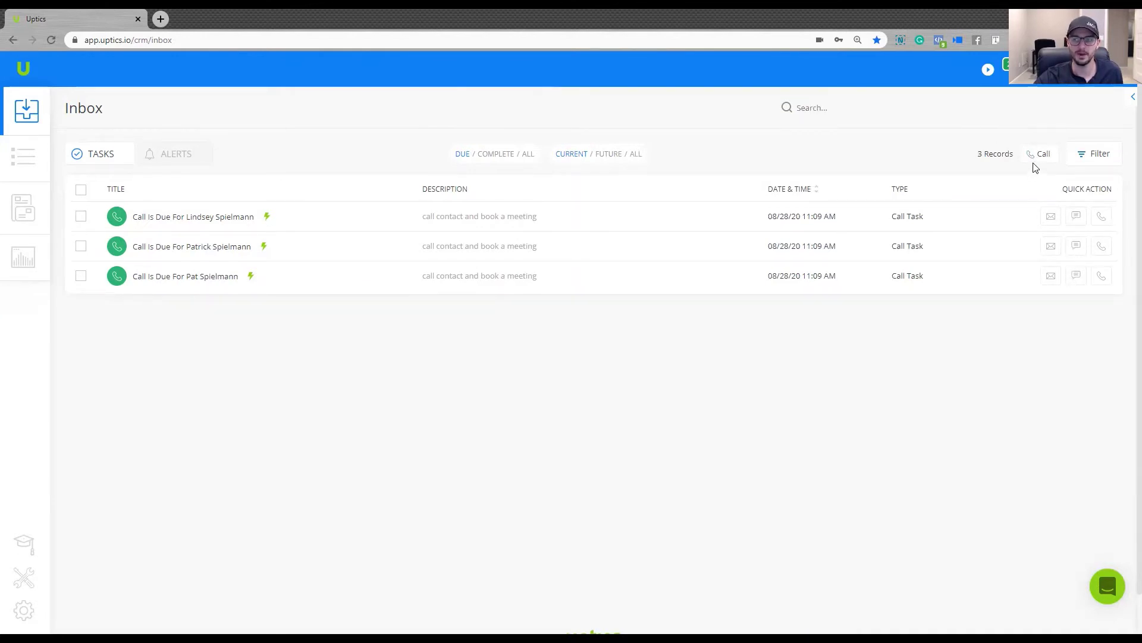
Step: Start a calling session through the due call tasks and check the first contact's properties for a phone number
left_click(1014, 208)
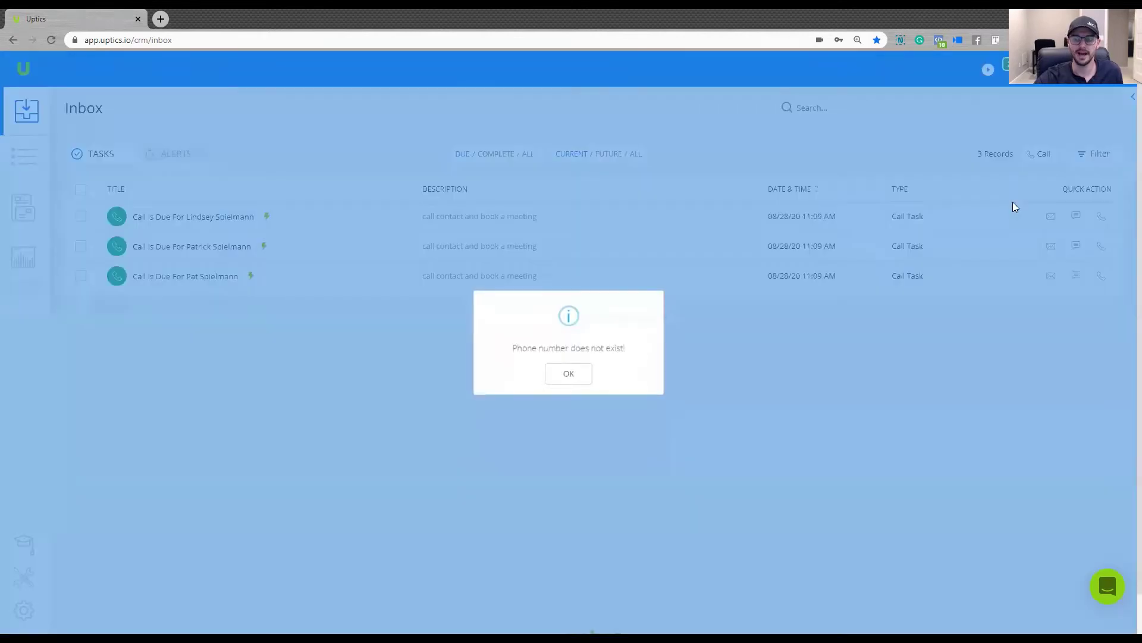
left_click(568, 374)
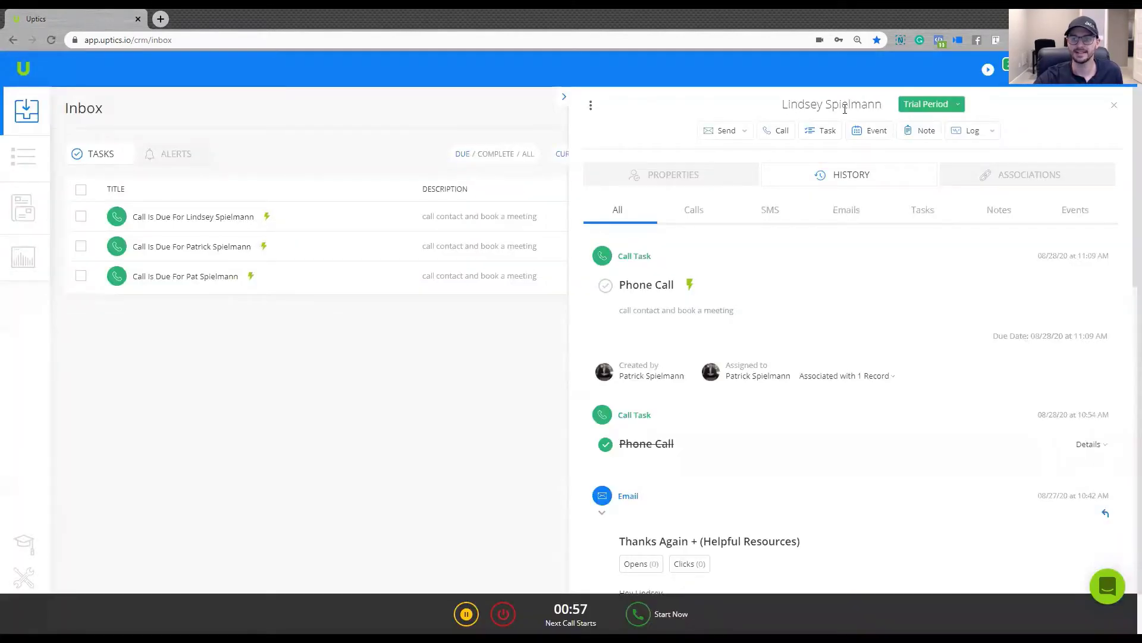
left_click(685, 177)
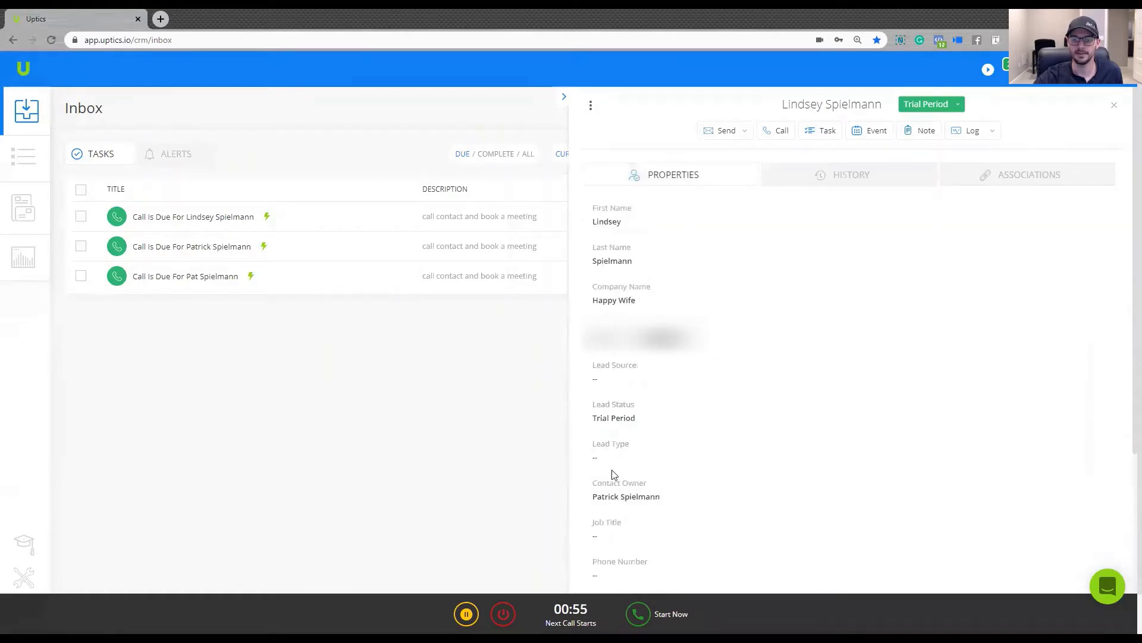
scroll(615, 463, "down", 1)
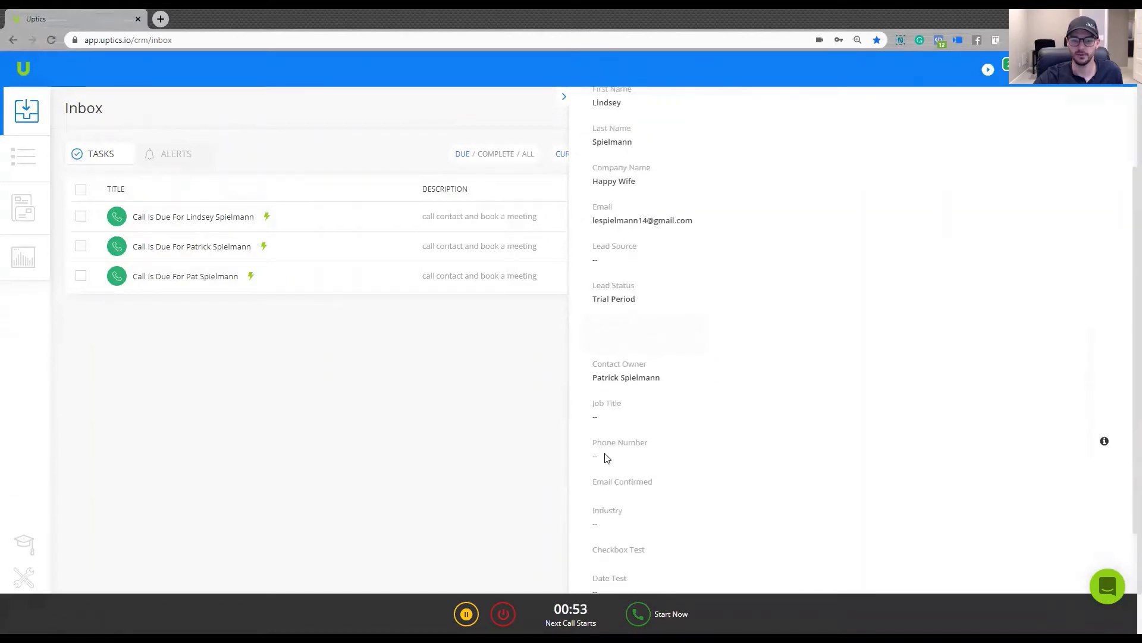
scroll(602, 455, "up", 1)
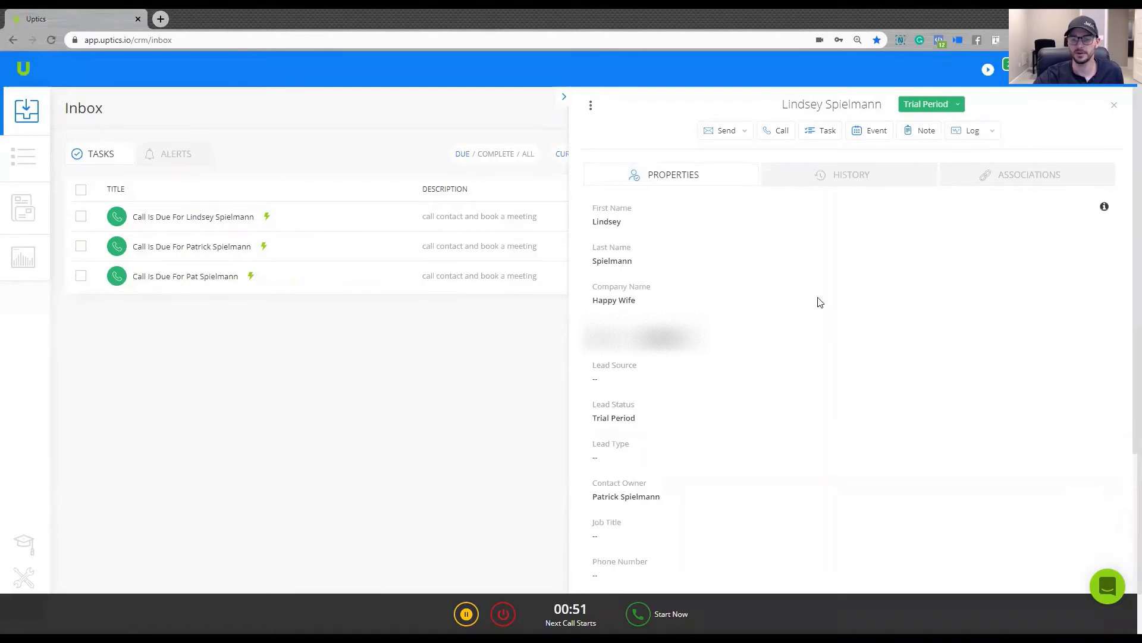
Step: Call the next queued contact and log the call with description "Disposition" and outcome Connected
left_click(655, 614)
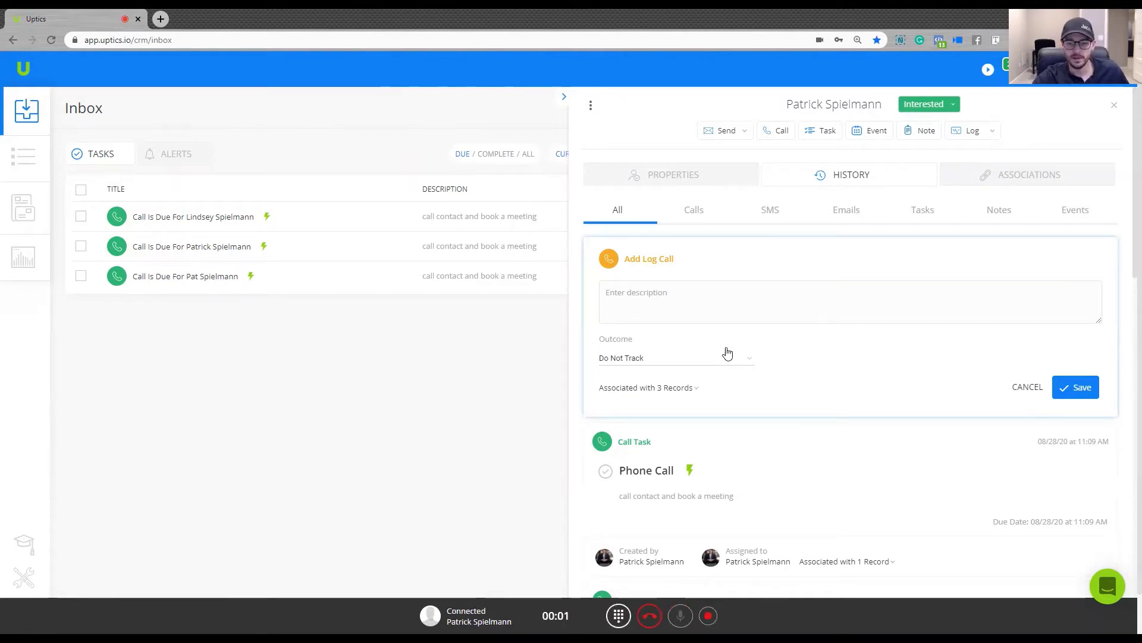
left_click(716, 308)
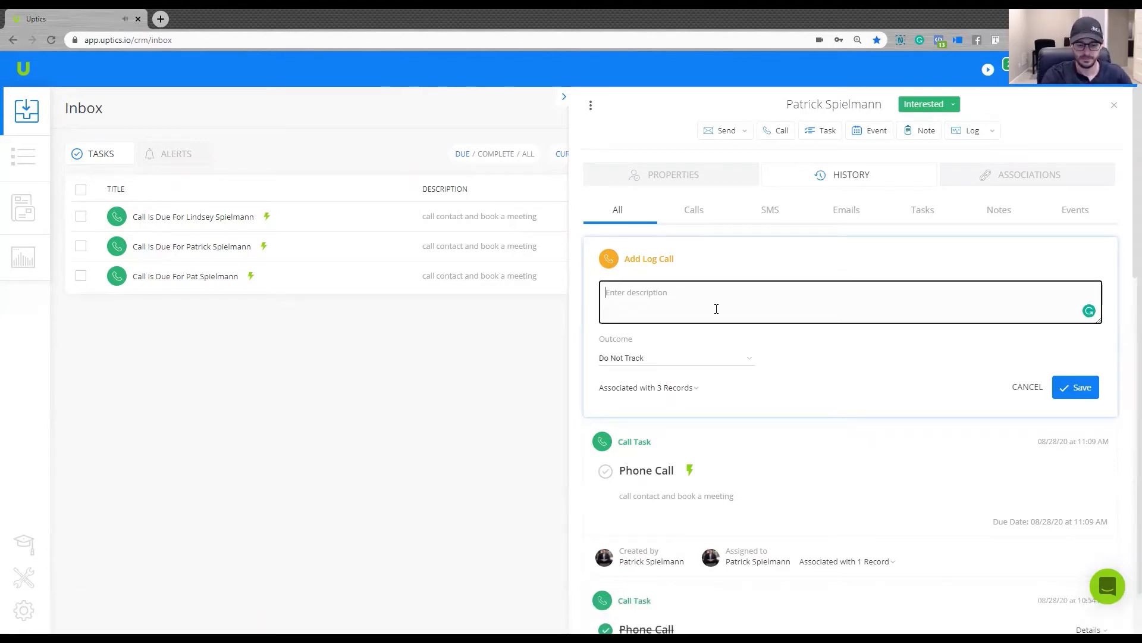
type("Dispo")
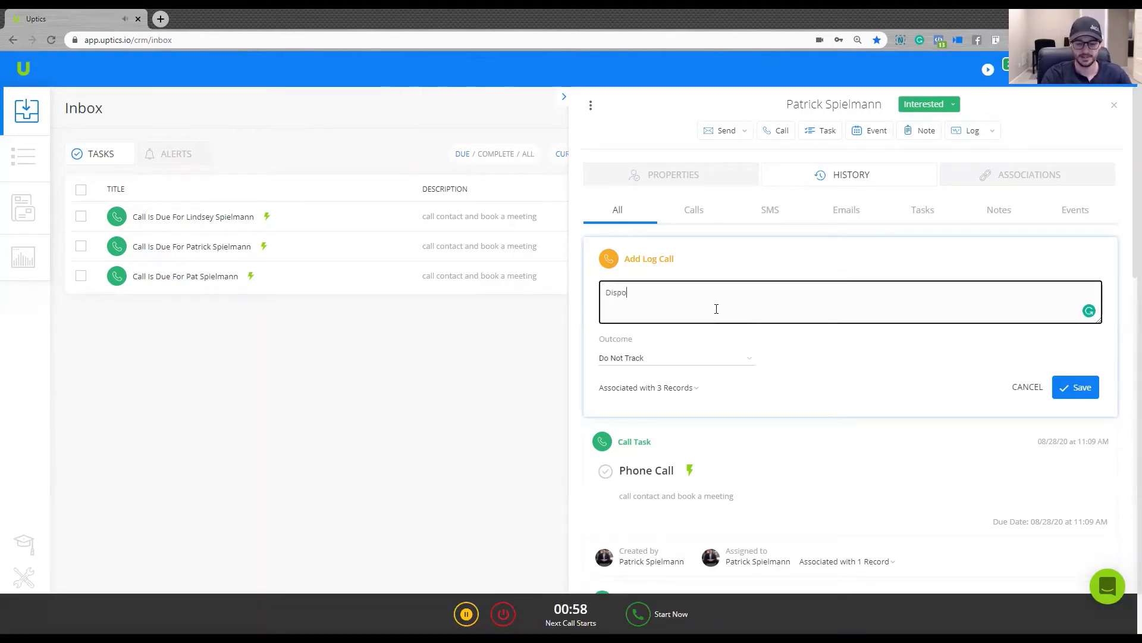
type("sition")
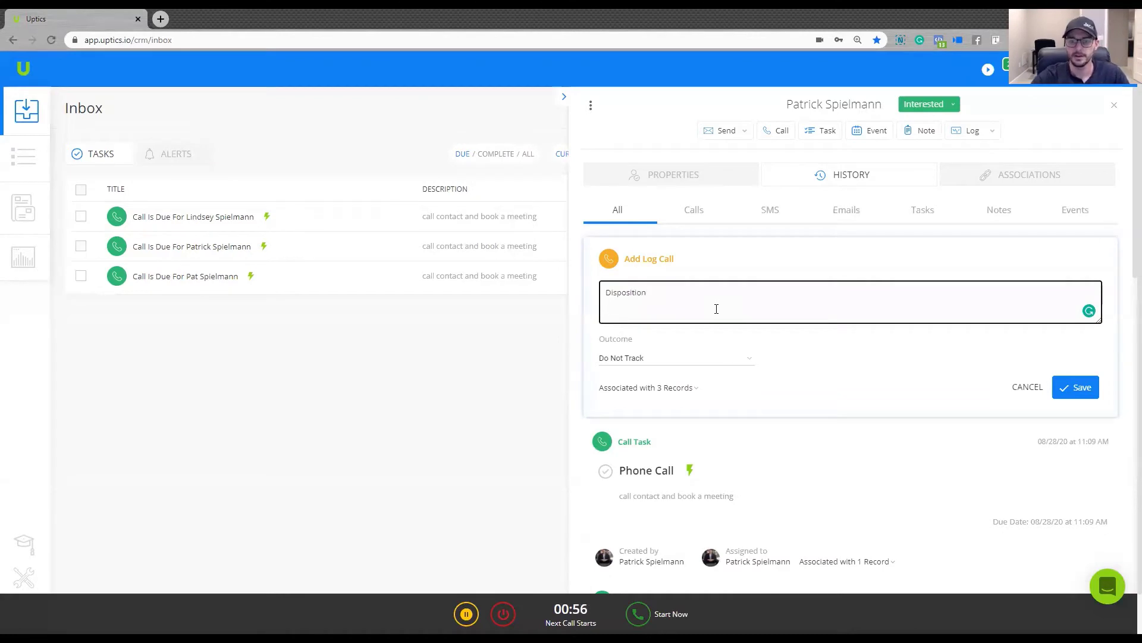
left_click(682, 358)
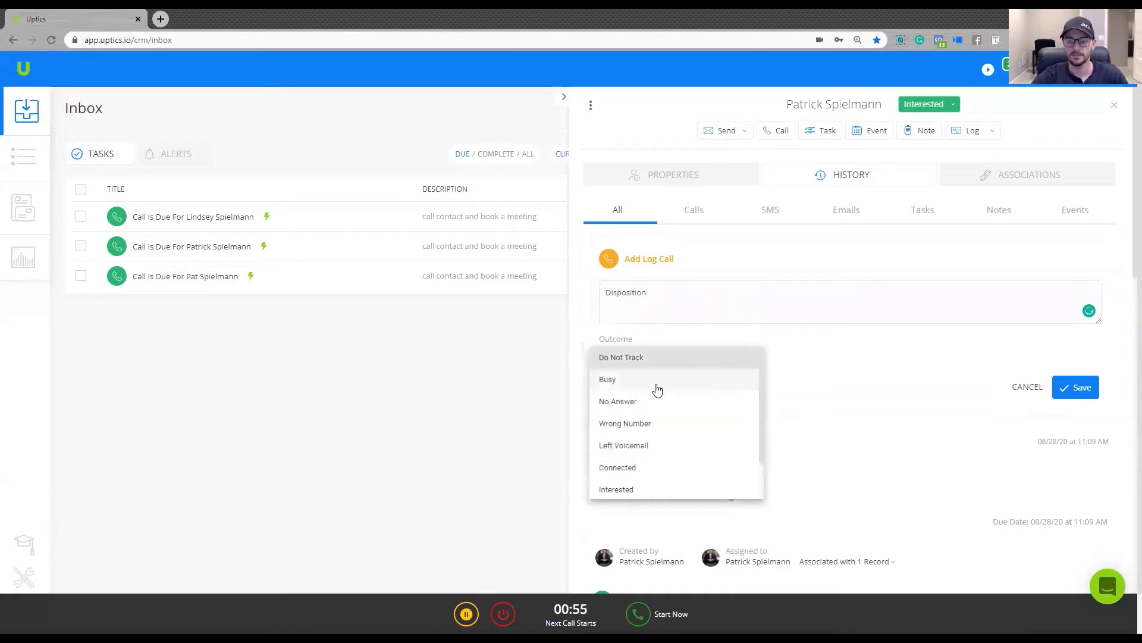
left_click(633, 469)
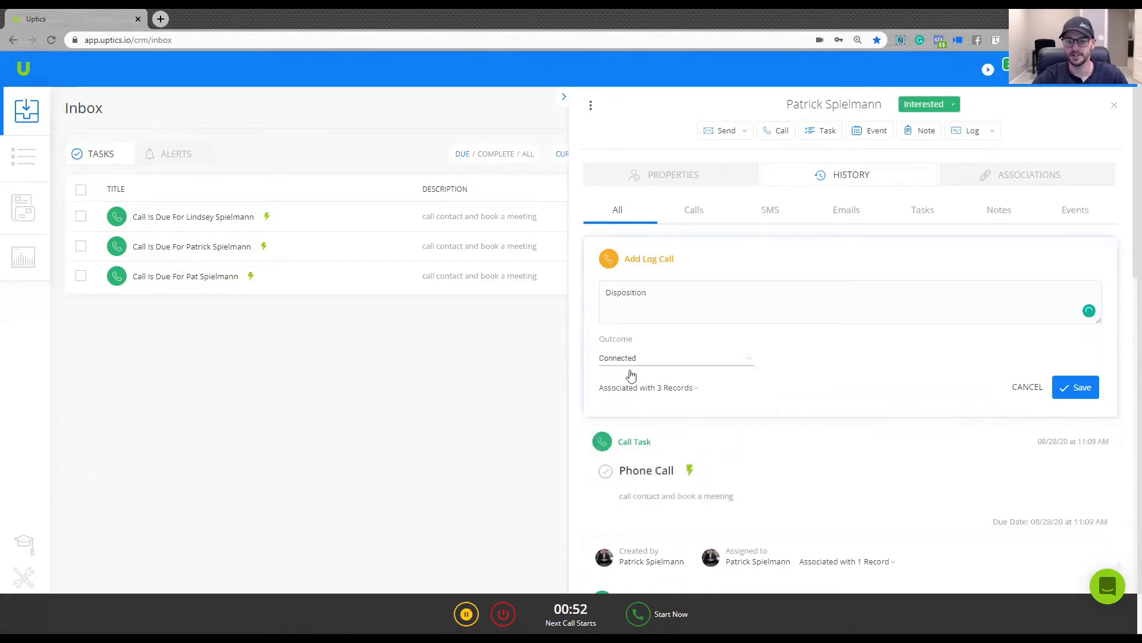
left_click(1071, 389)
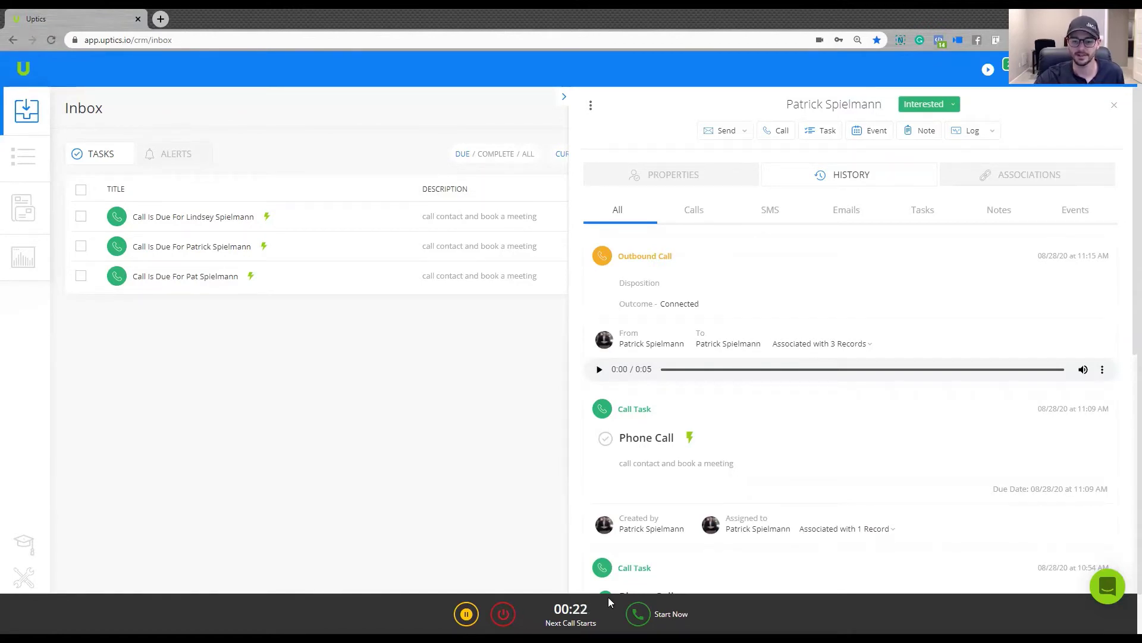
Step: Call the last queued contact, end the call without saving a call log, and return to the task list
left_click(654, 614)
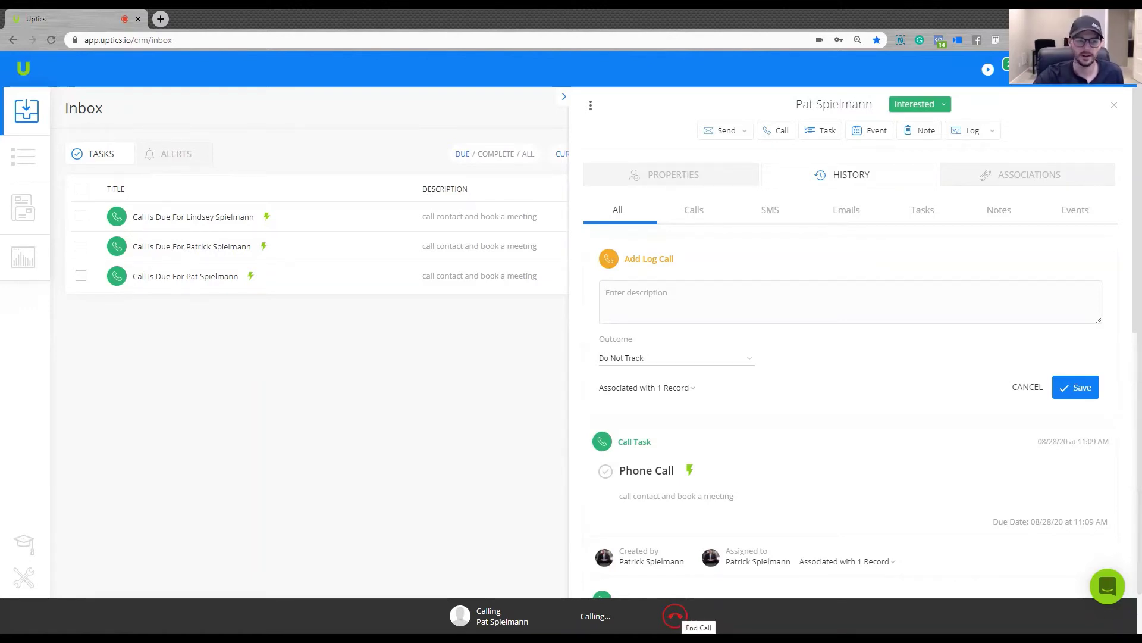
left_click(675, 616)
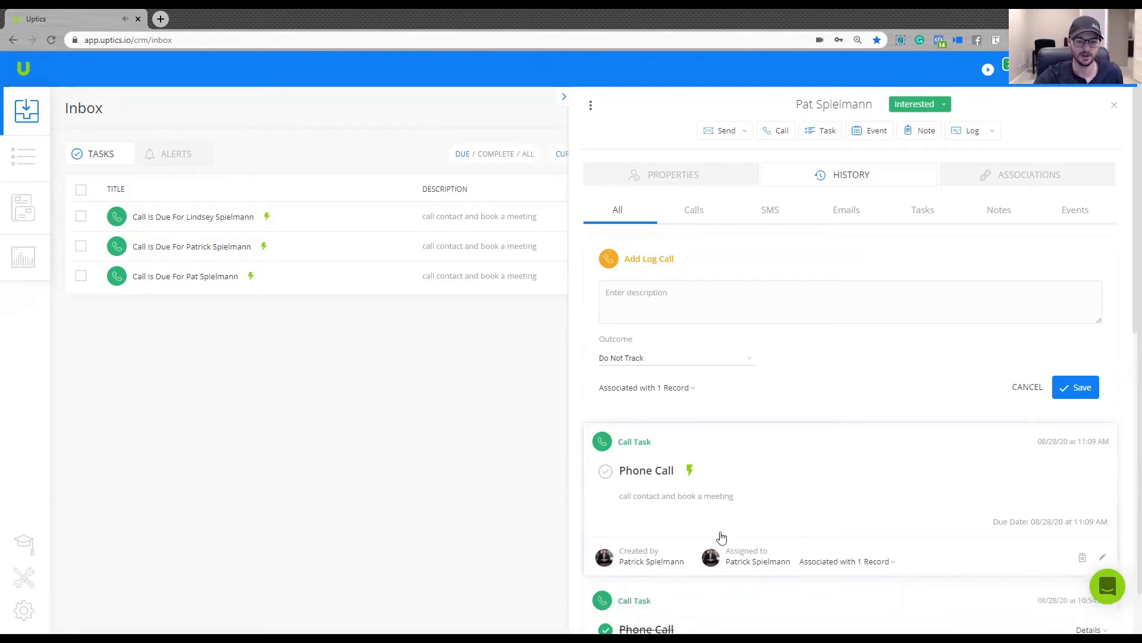
left_click(1025, 389)
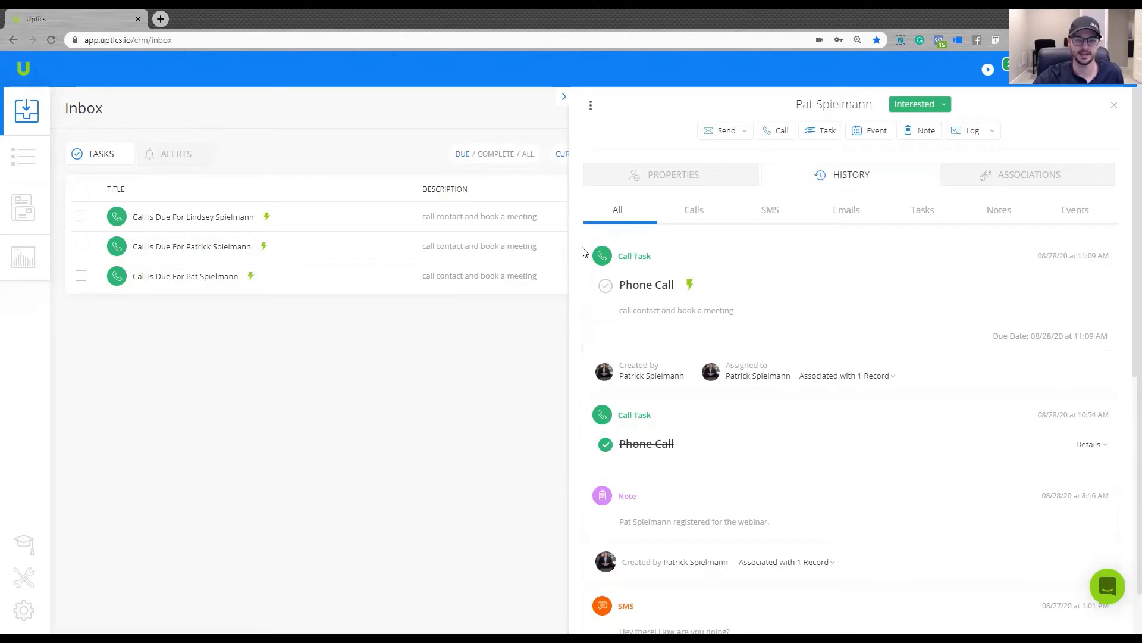
left_click(565, 98)
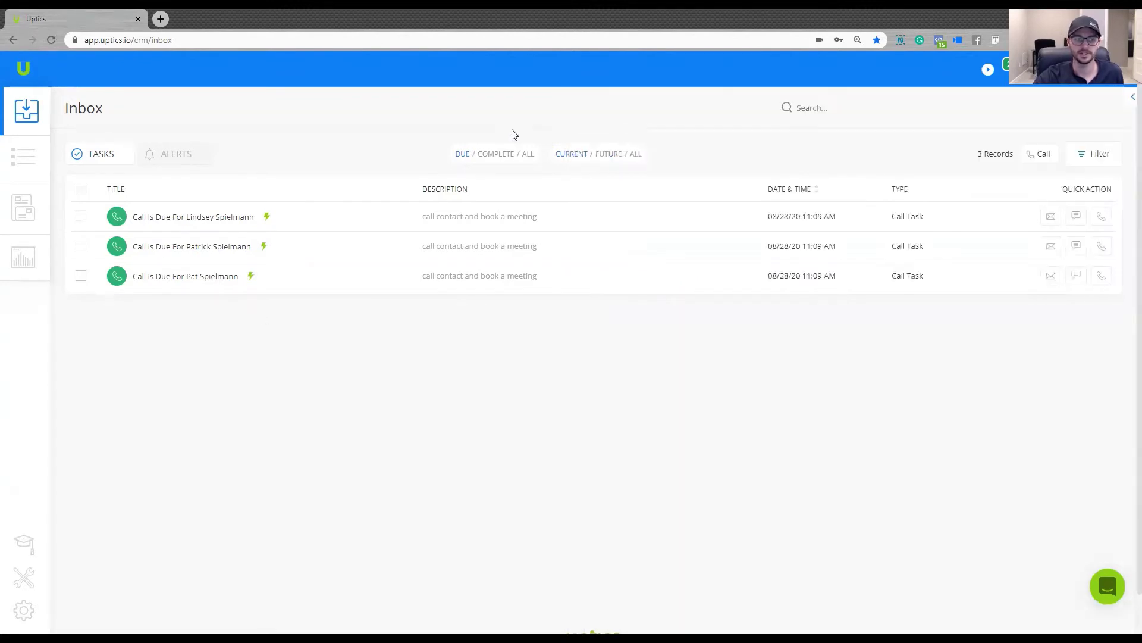
Step: Mark all three remaining call tasks complete, continuing past the Automated Sequence Step Initiation alert for each
left_click(81, 276)
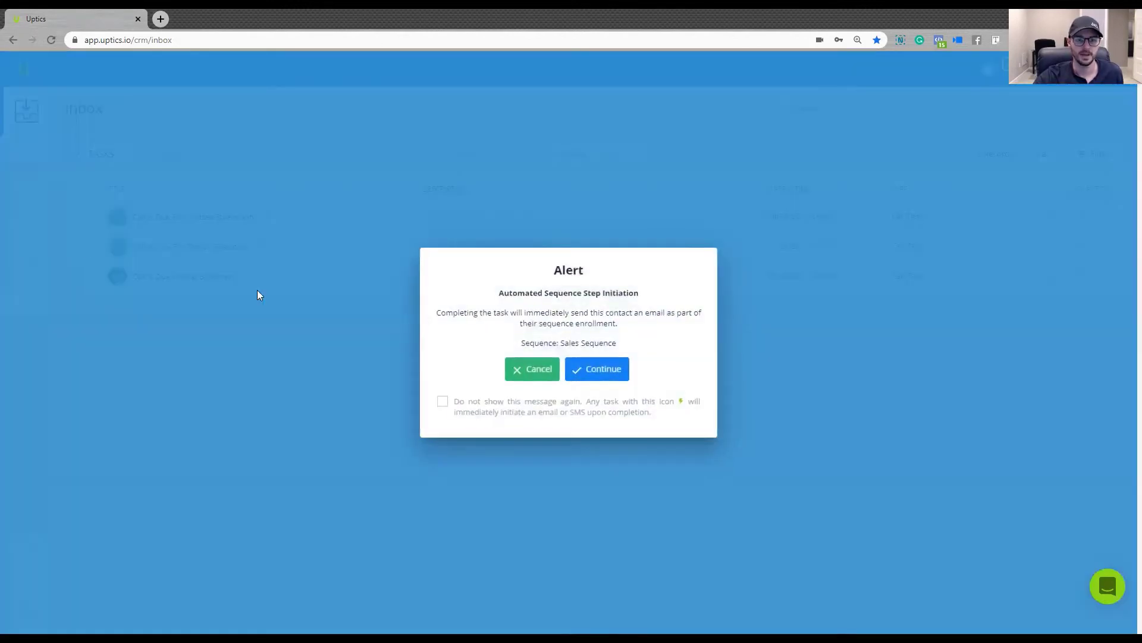
left_click(615, 372)
left_click(81, 247)
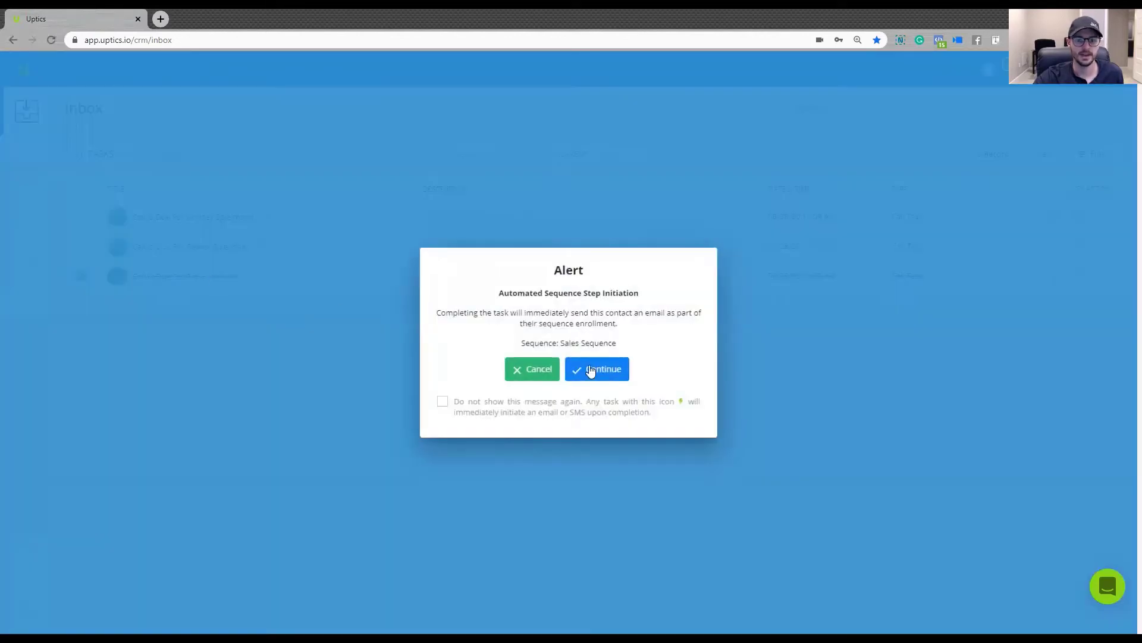
left_click(594, 371)
left_click(82, 218)
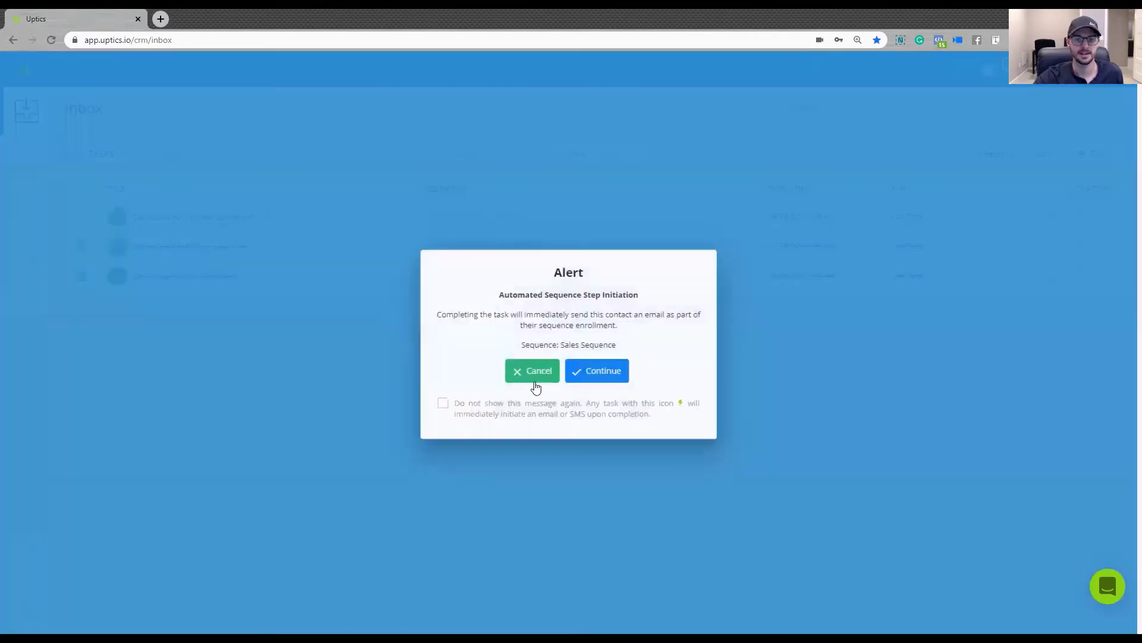
left_click(612, 371)
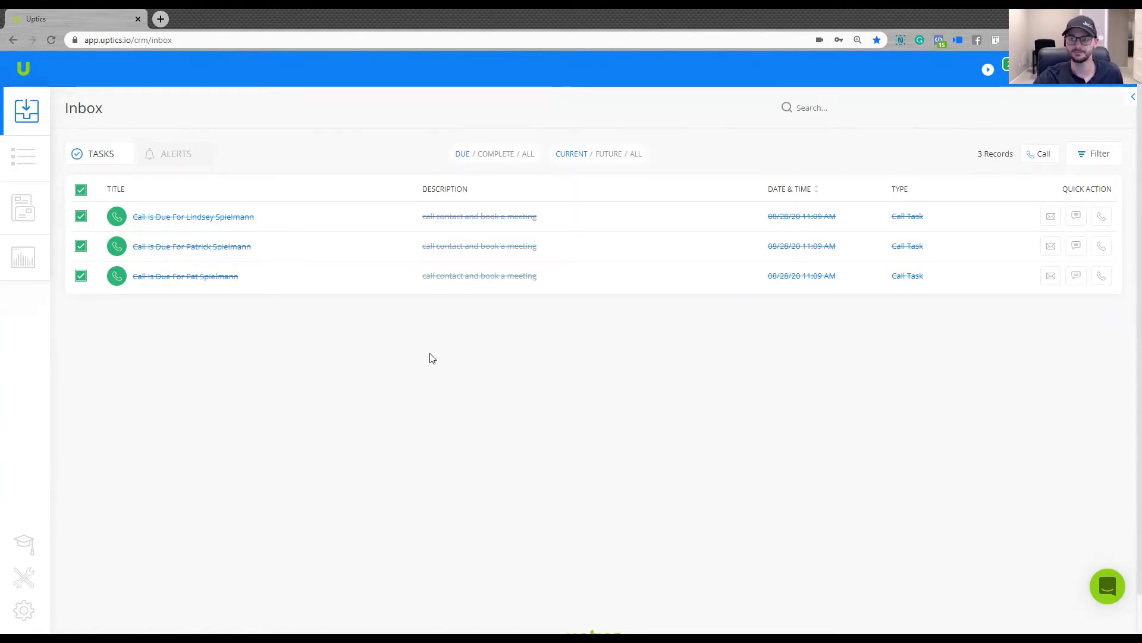
Step: Show the inbox alerts, bring up their filter options, and look through the list of link-click alerts
left_click(192, 159)
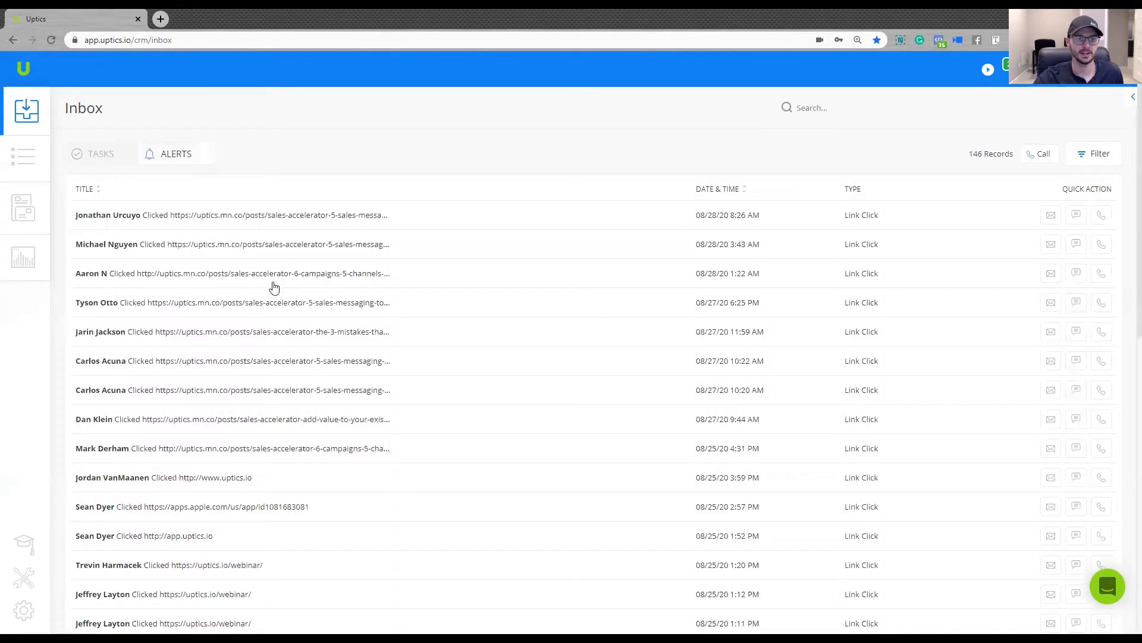
left_click(1078, 161)
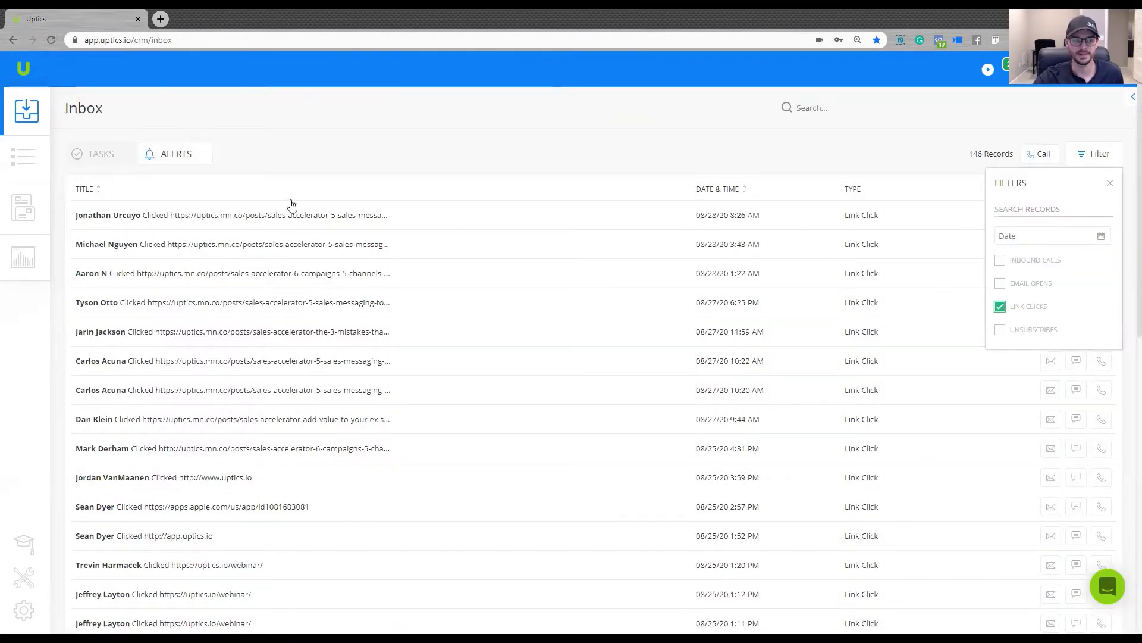
scroll(203, 416, "down", 5)
scroll(206, 416, "up", 5)
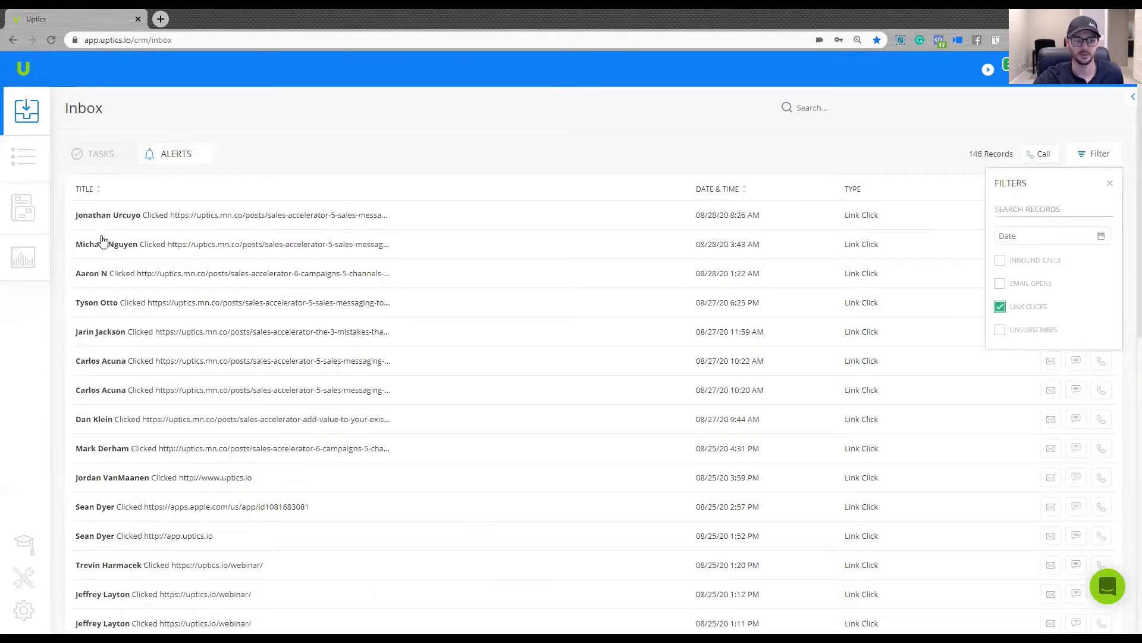
Step: Review the email history of the contact behind the 08/27/20 9:44 AM link-click alert, and return to the inbox tasks with the filters closed
left_click(98, 428)
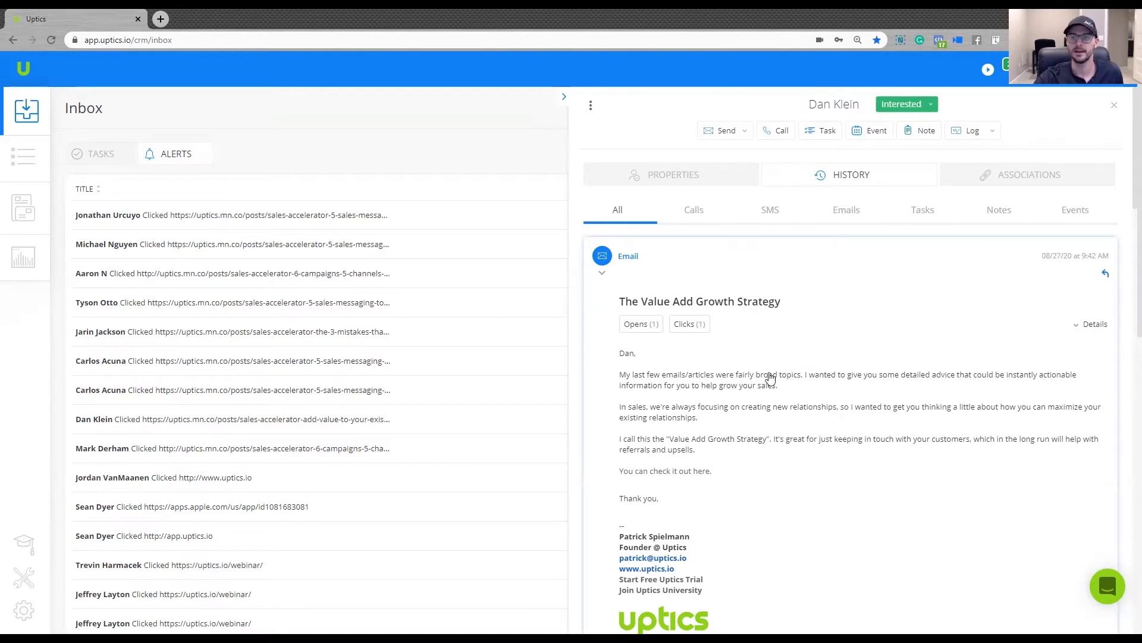
scroll(834, 346, "down", 3)
scroll(909, 219, "up", 3)
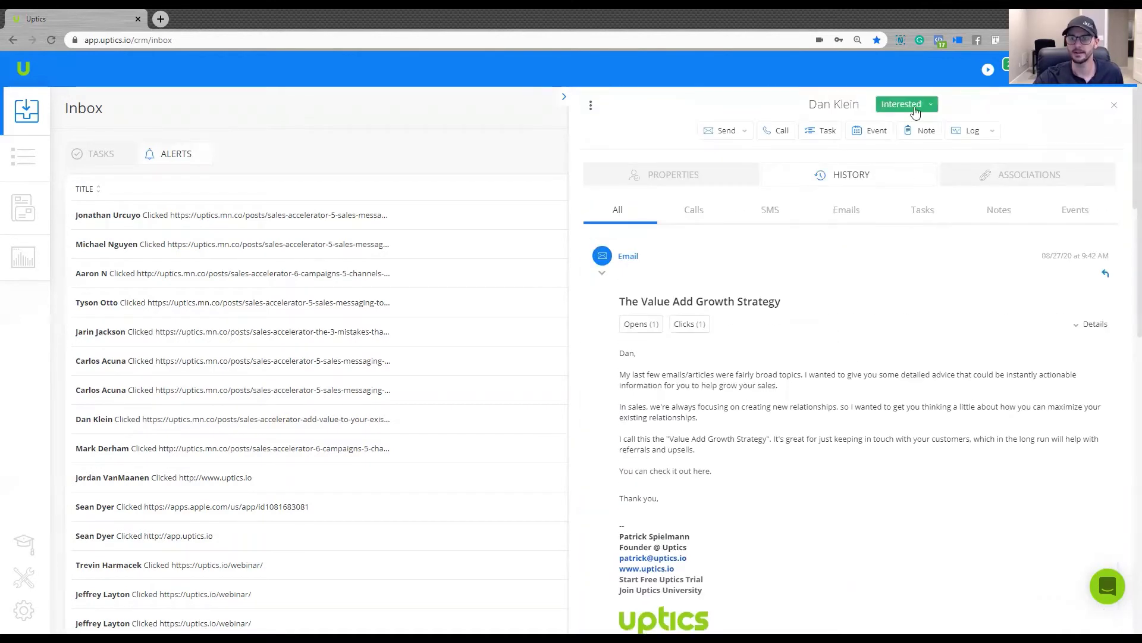
left_click(564, 97)
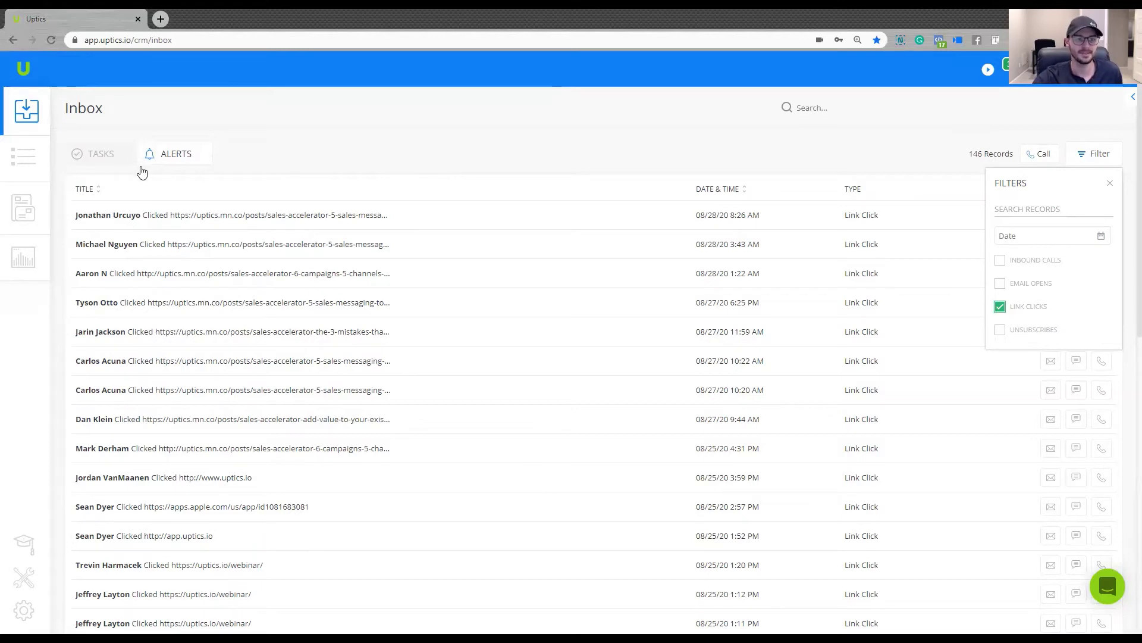
left_click(119, 162)
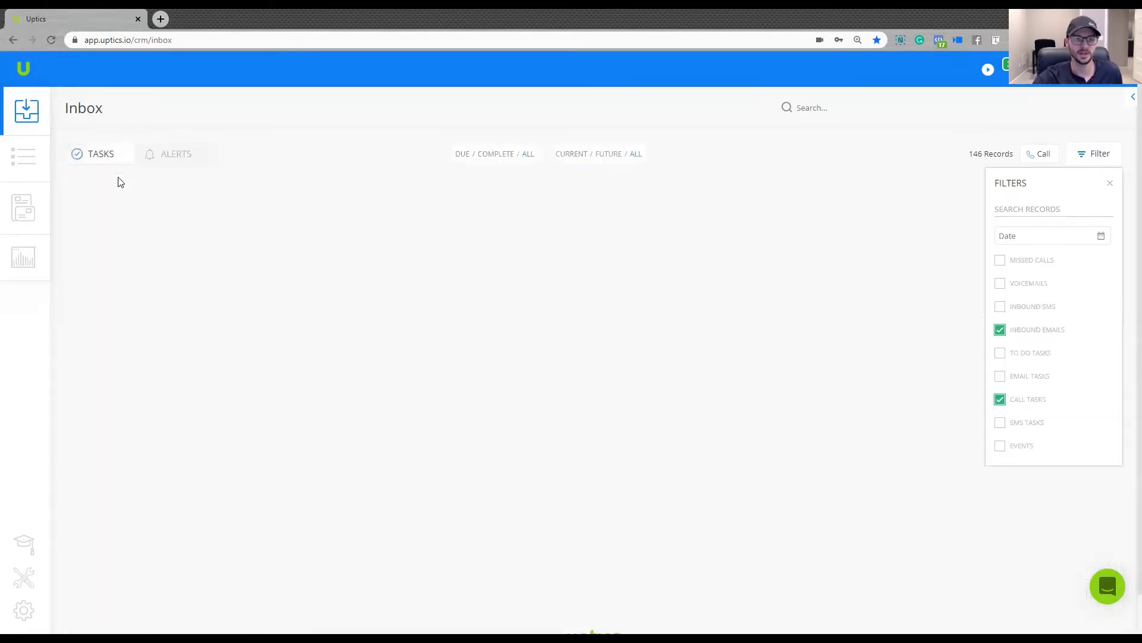
left_click(1110, 183)
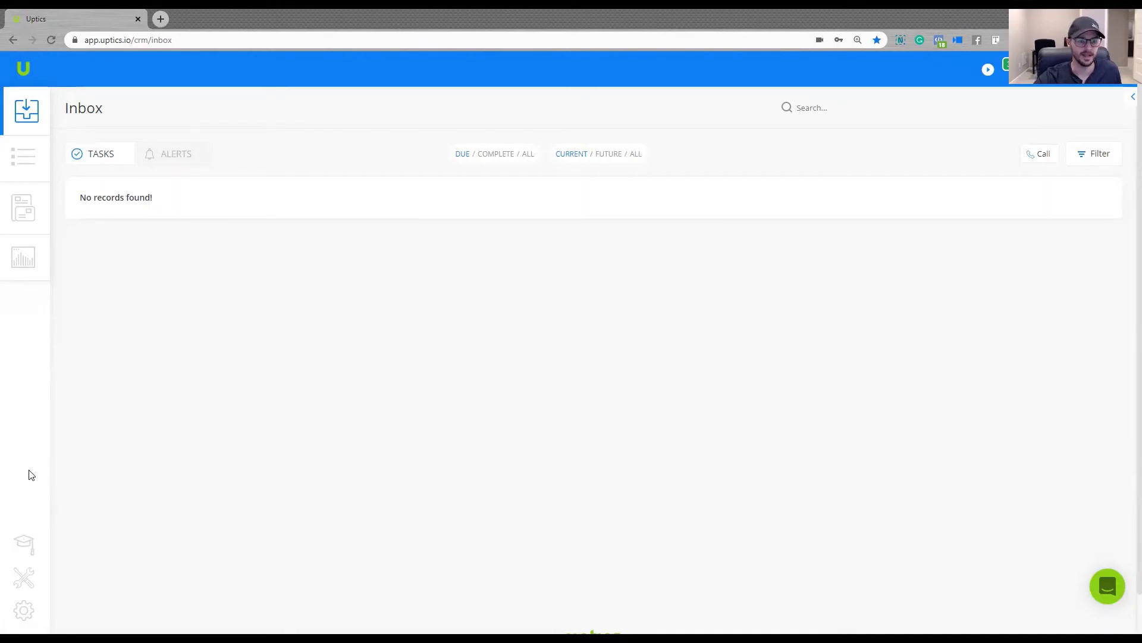
Step: Go to the courses in Uptics University and look over the Sales Accelerator course's table of contents
left_click(24, 542)
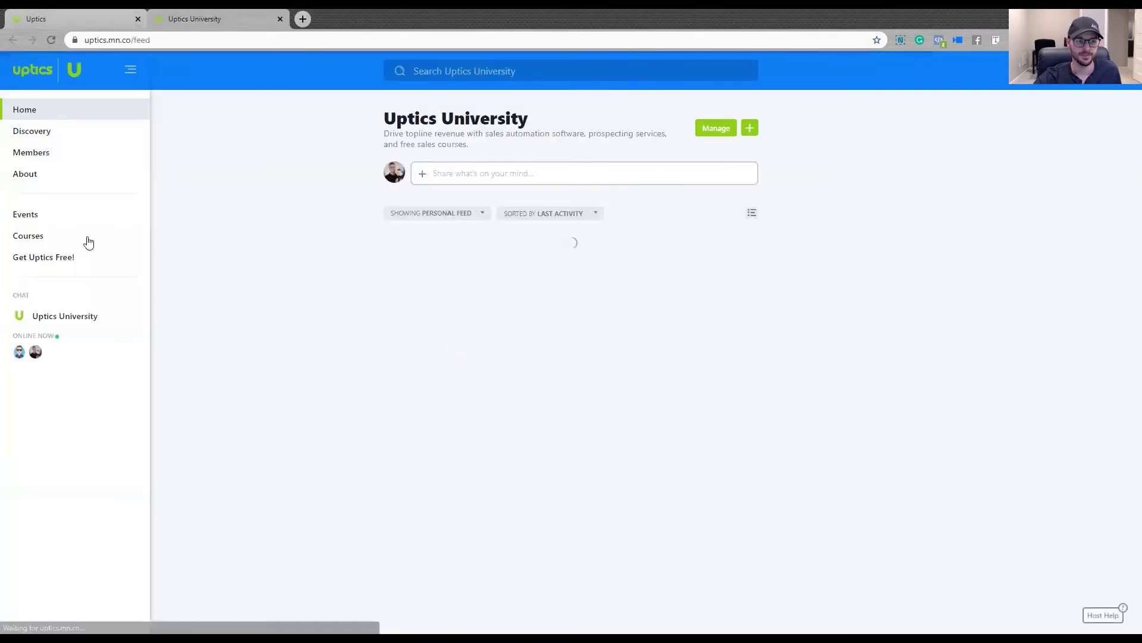
left_click(37, 236)
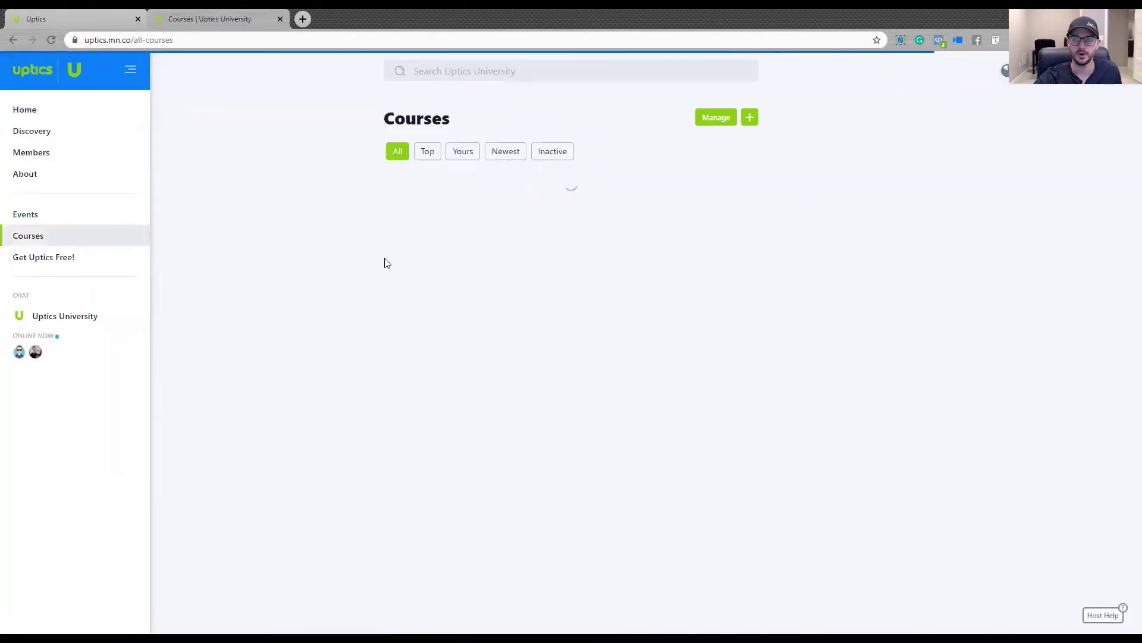
left_click(538, 303)
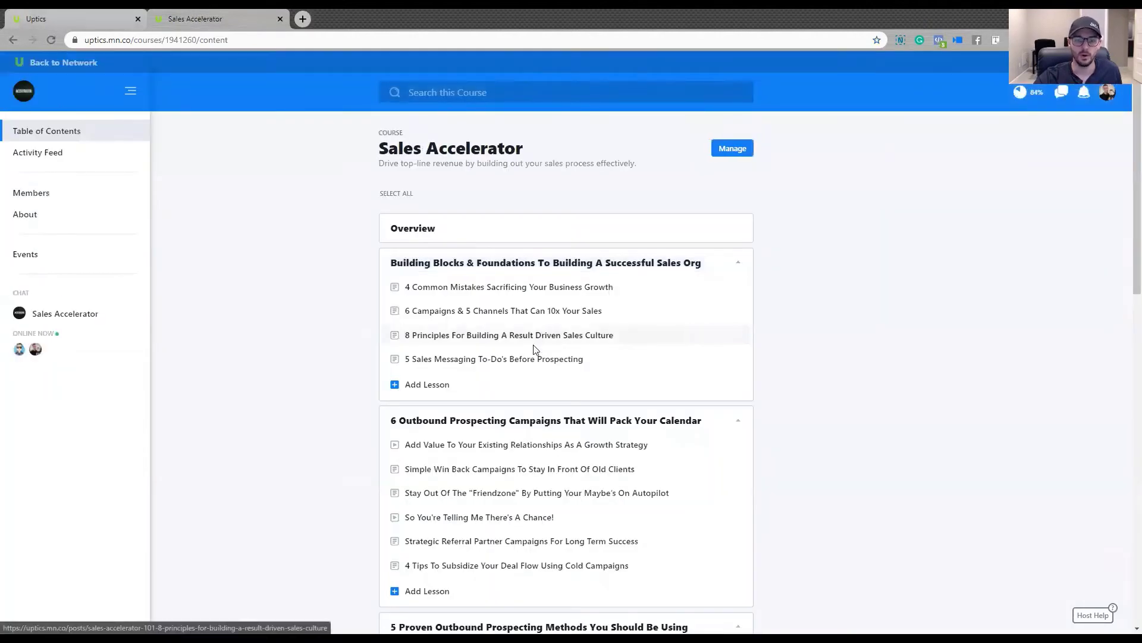
mouse_move(532, 360)
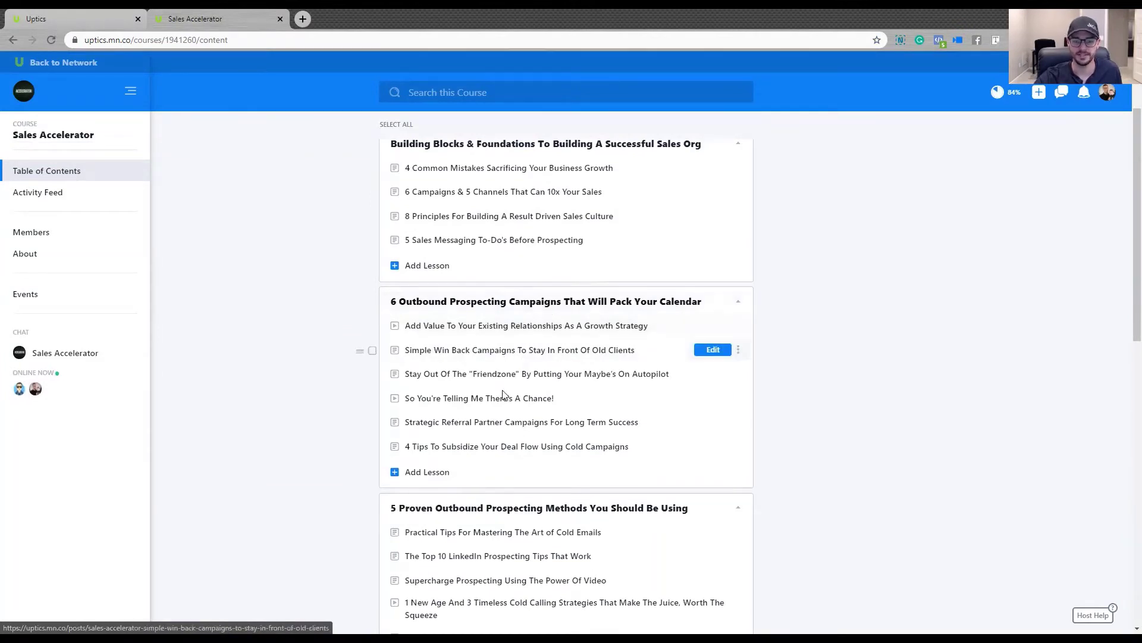
Step: Read through the lesson "Add Value To Your Existing Relationships As A Growth Strategy", covering its four pieces of advice
left_click(478, 332)
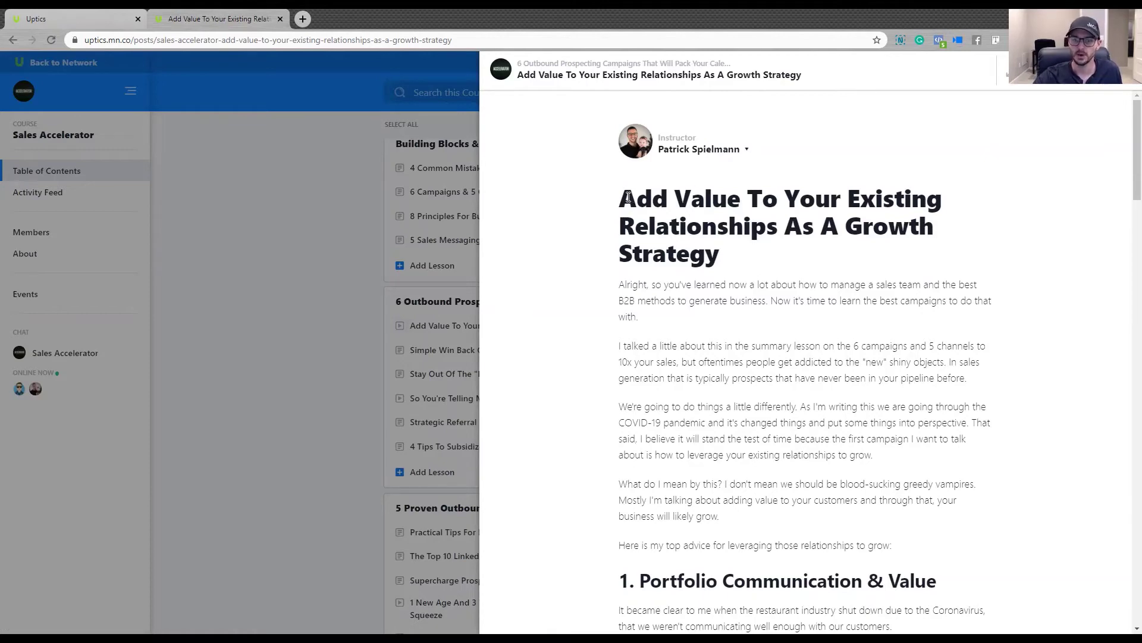
left_click_drag(620, 190, 723, 285)
scroll(759, 356, "down", 9)
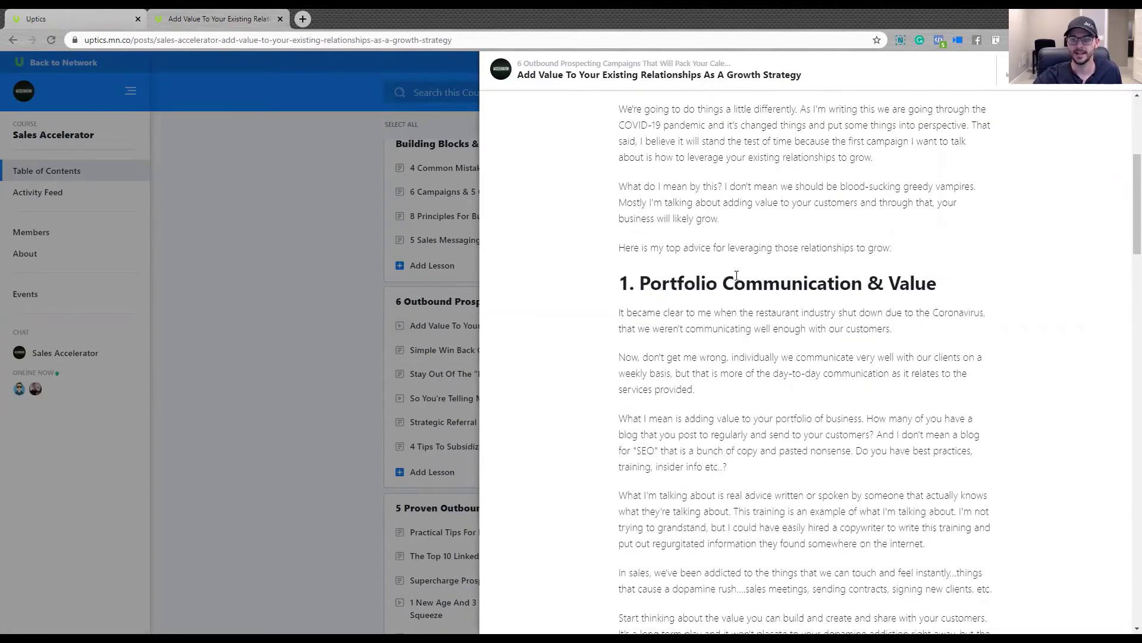
scroll(738, 288, "down", 7)
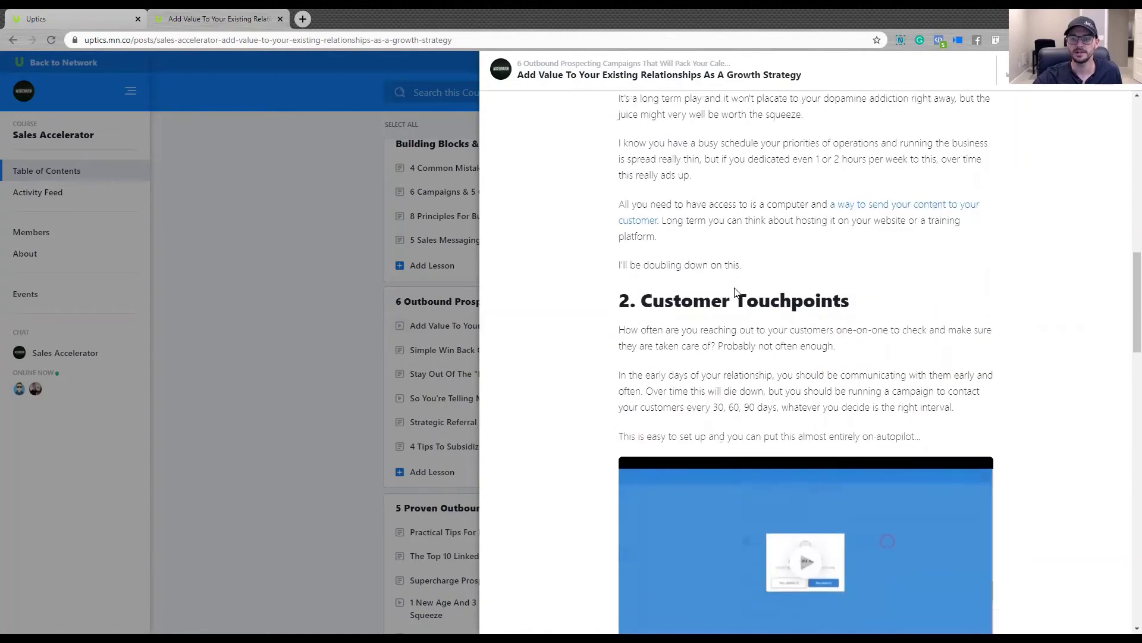
left_click_drag(653, 182, 772, 269)
scroll(818, 342, "down", 5)
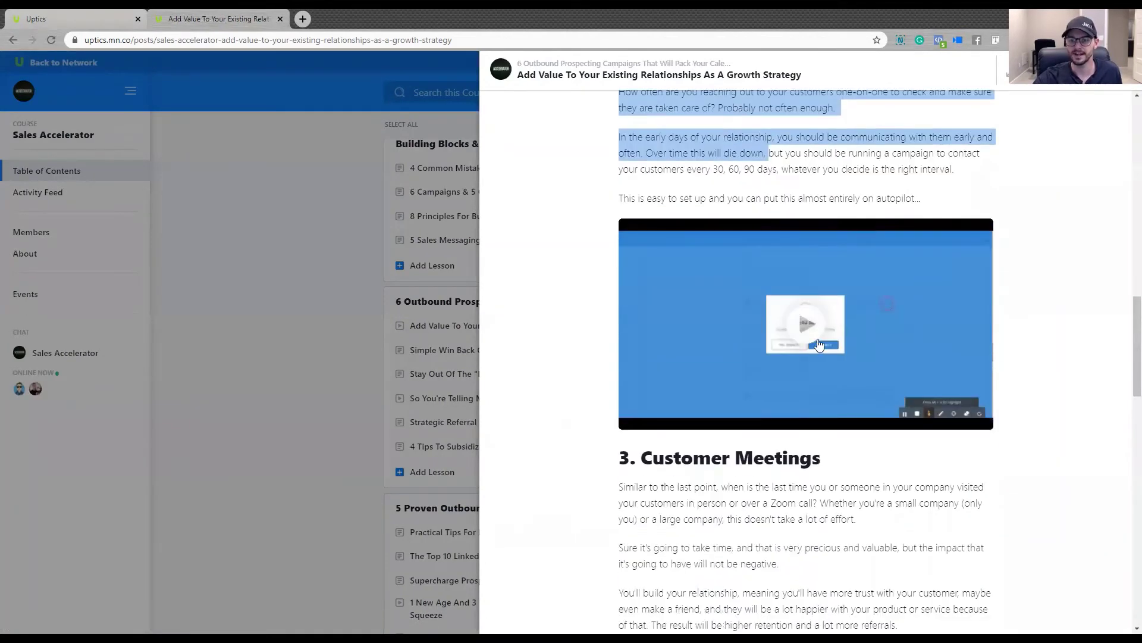
scroll(818, 342, "down", 1)
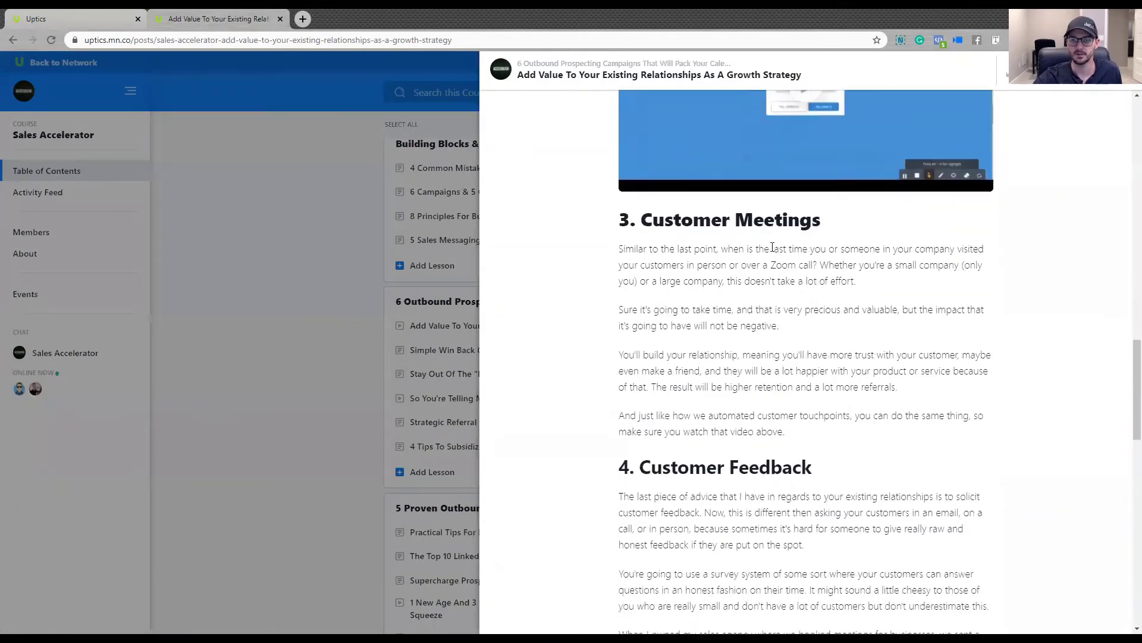
left_click_drag(653, 219, 824, 318)
scroll(825, 337, "down", 2)
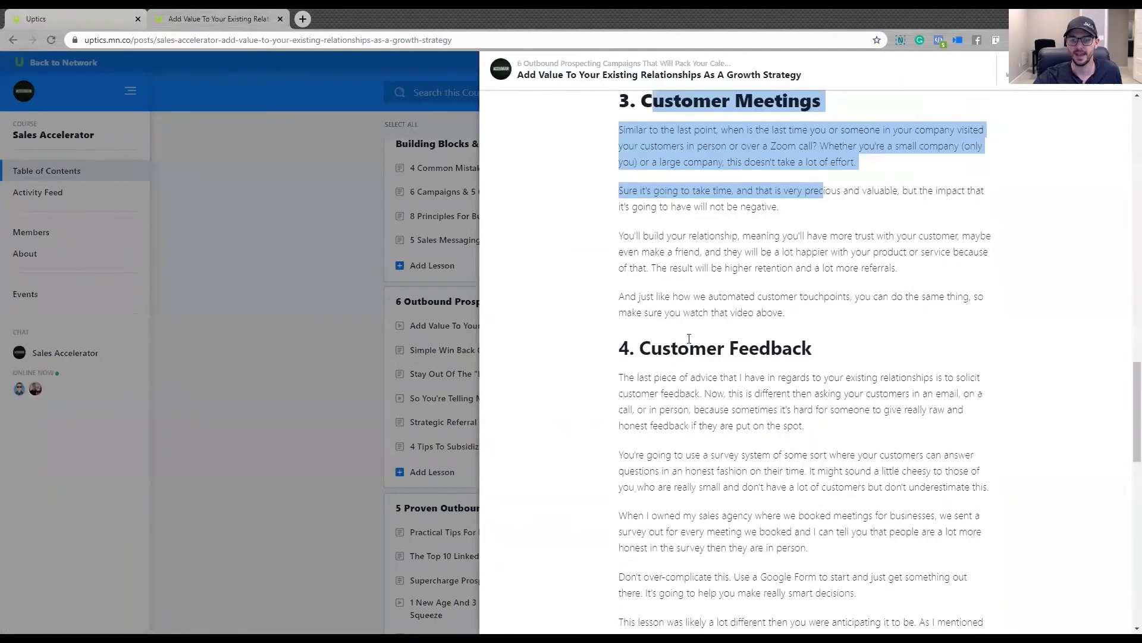
left_click_drag(646, 349, 769, 424)
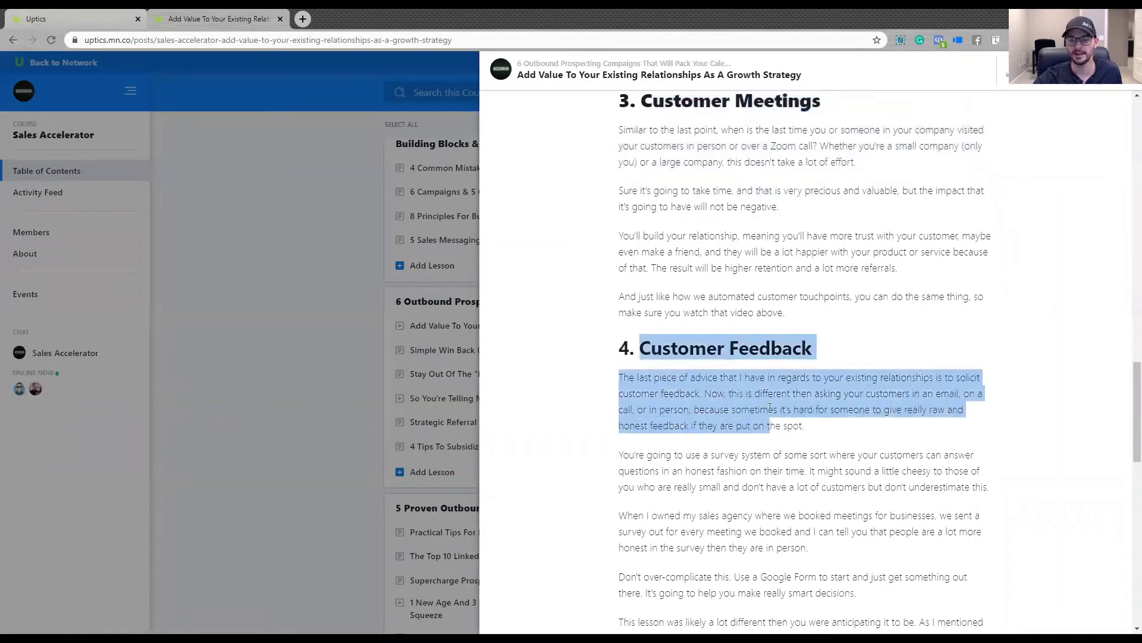
scroll(767, 408, "down", 3)
scroll(765, 405, "up", 10)
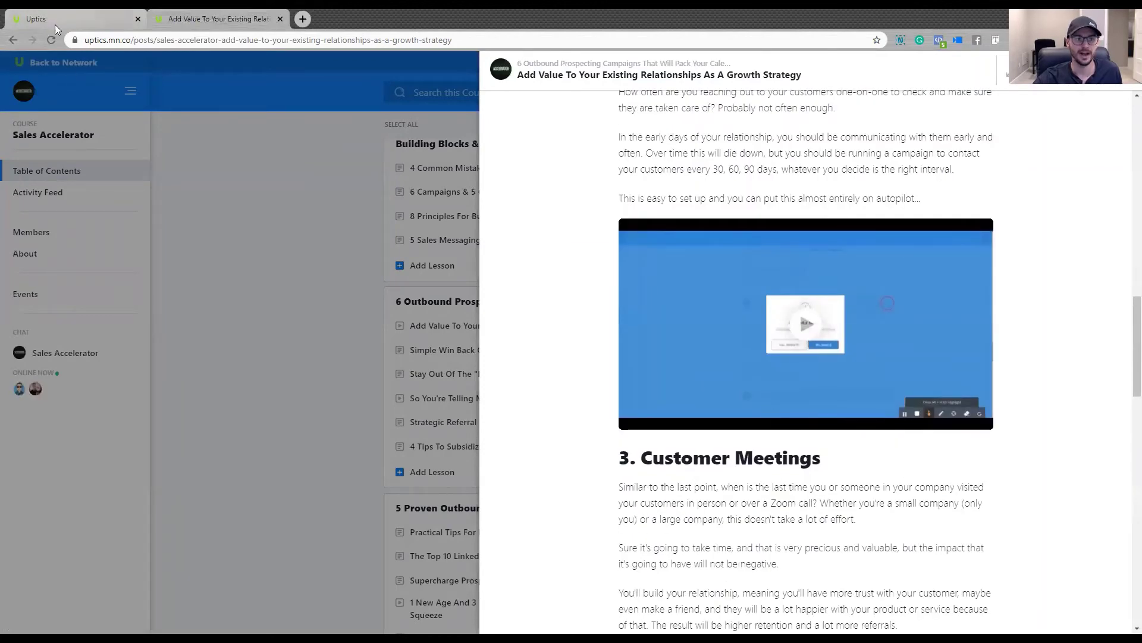
scroll(682, 316, "up", 15)
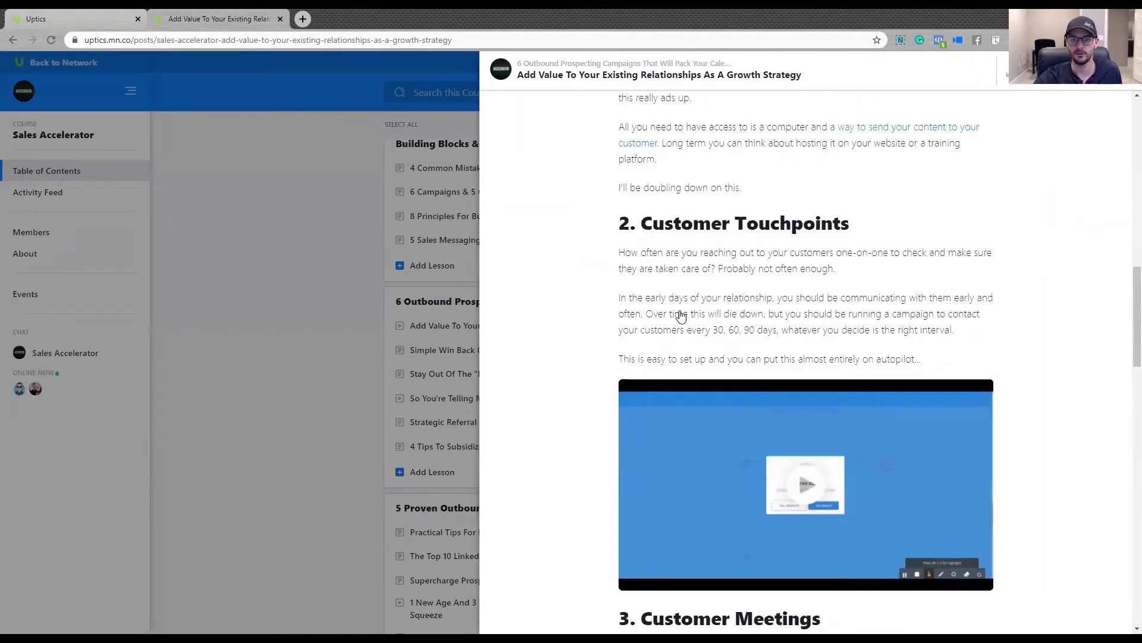
scroll(682, 315, "up", 4)
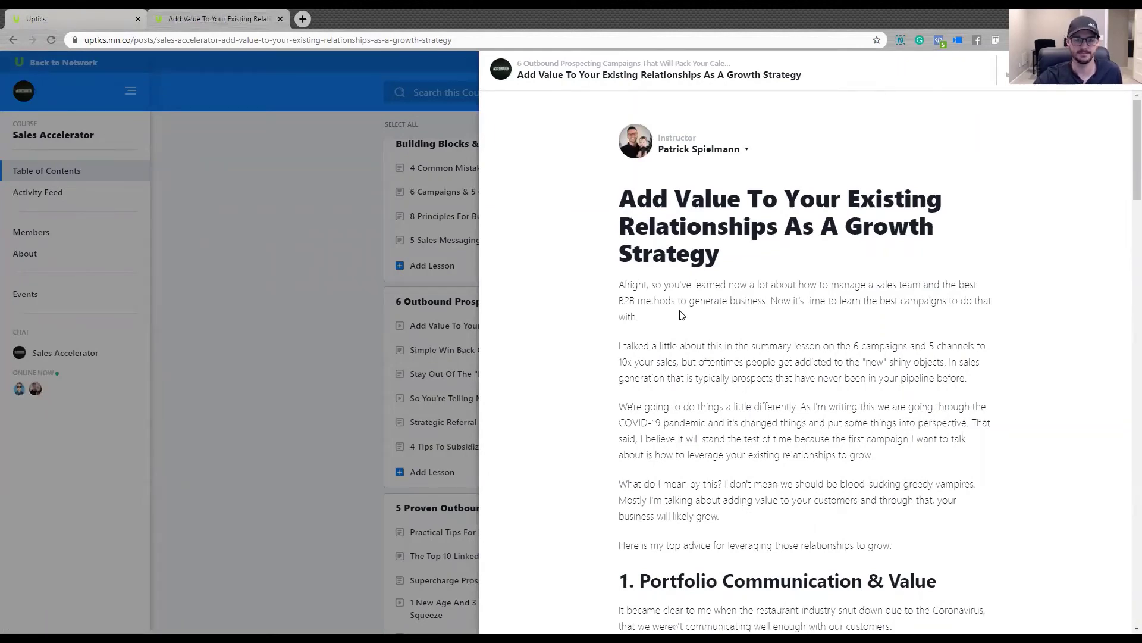
Step: Read through the lesson "Simple Win Back Campaigns To Stay In Front Of Old Clients" from the first campaign idea to the conclusion
left_click(425, 351)
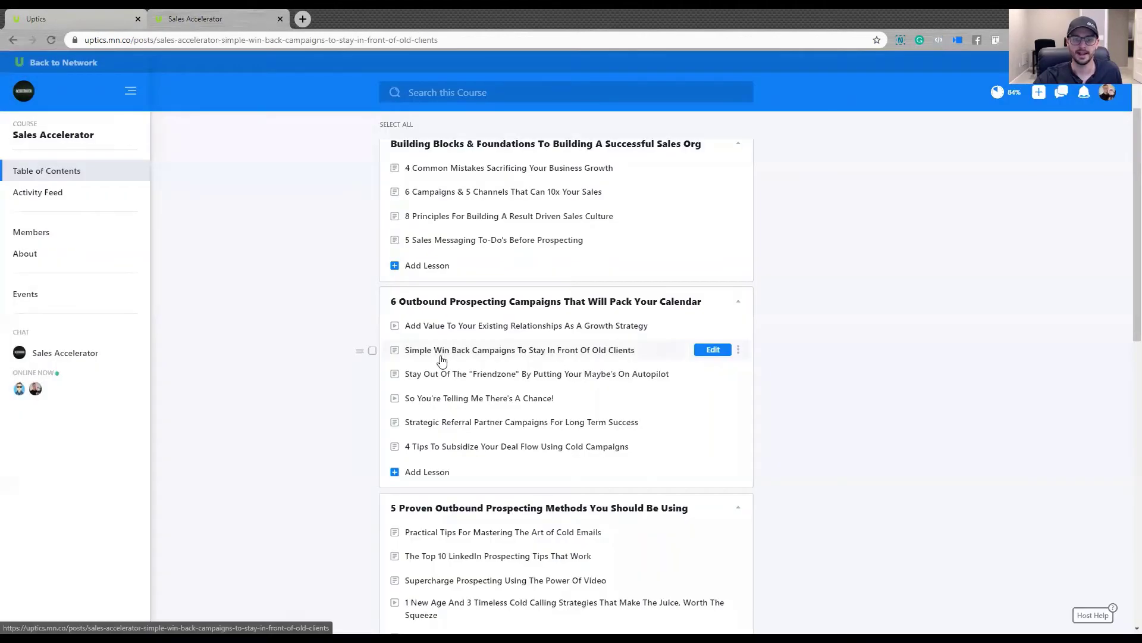
left_click(441, 357)
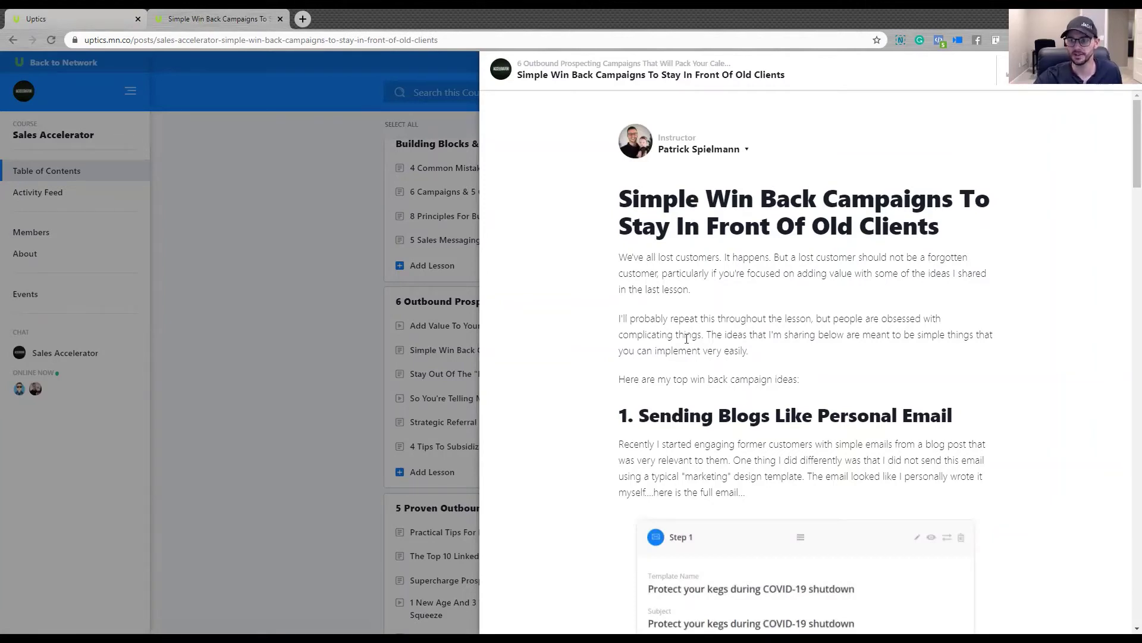
scroll(686, 339, "down", 1)
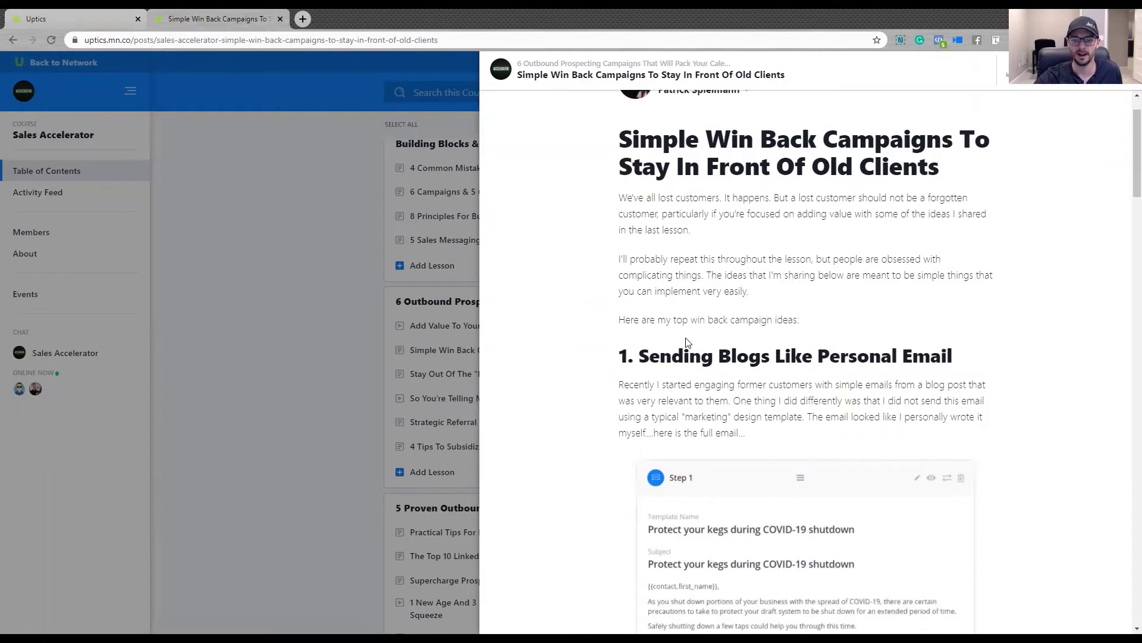
scroll(686, 342, "down", 1)
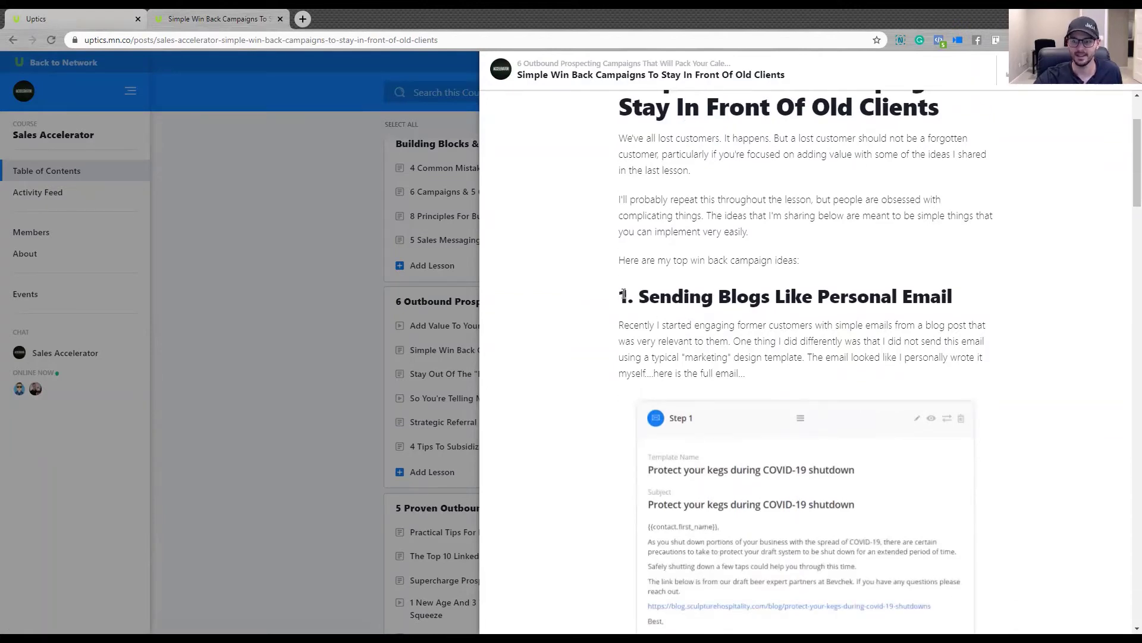
scroll(623, 294, "down", 1)
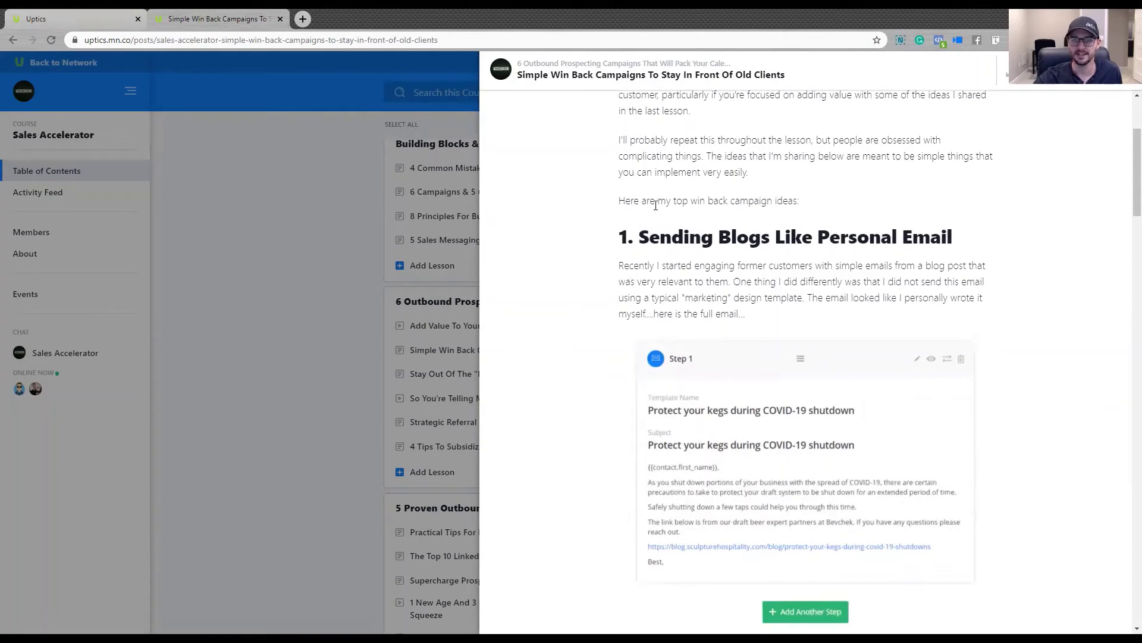
scroll(656, 202, "up", 2)
scroll(658, 196, "down", 1)
left_click_drag(654, 174, 691, 287)
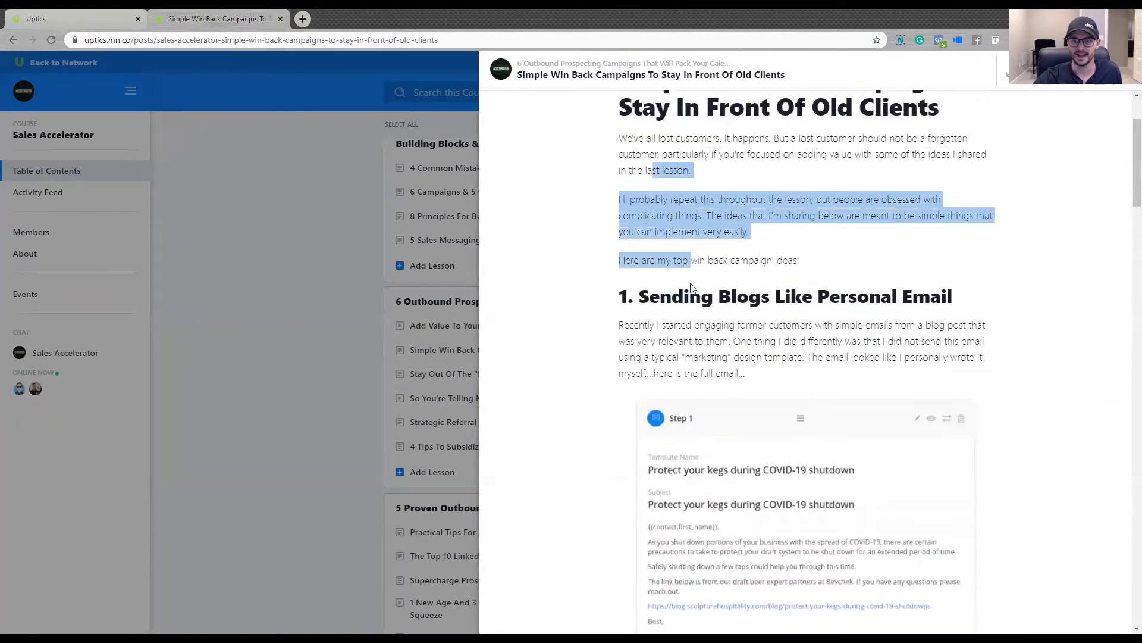
scroll(691, 287, "down", 6)
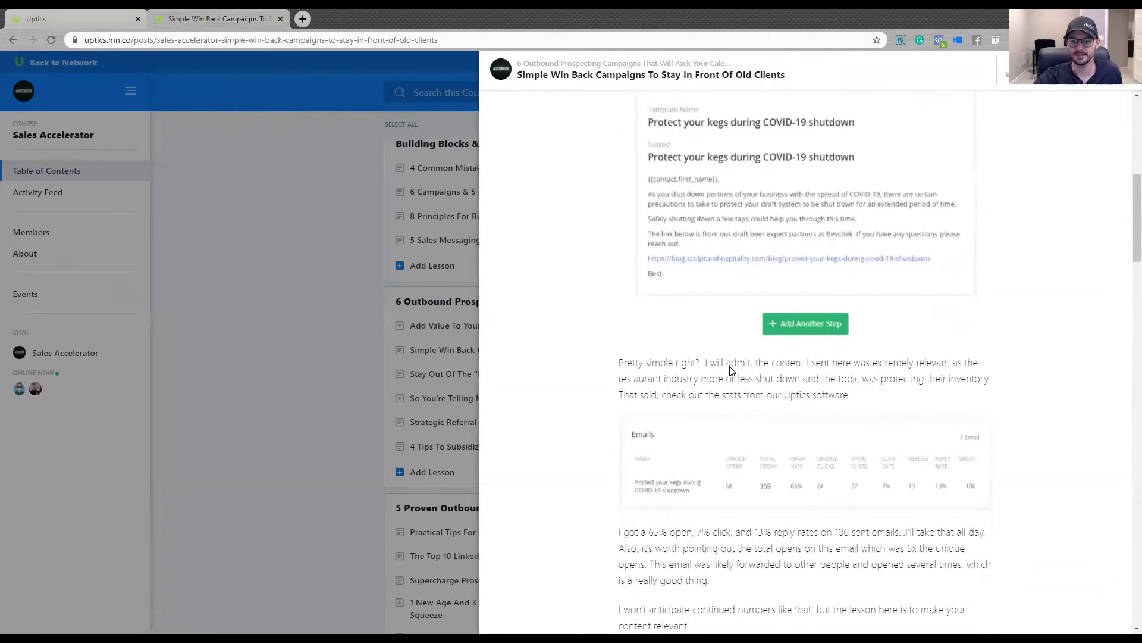
scroll(732, 367, "down", 8)
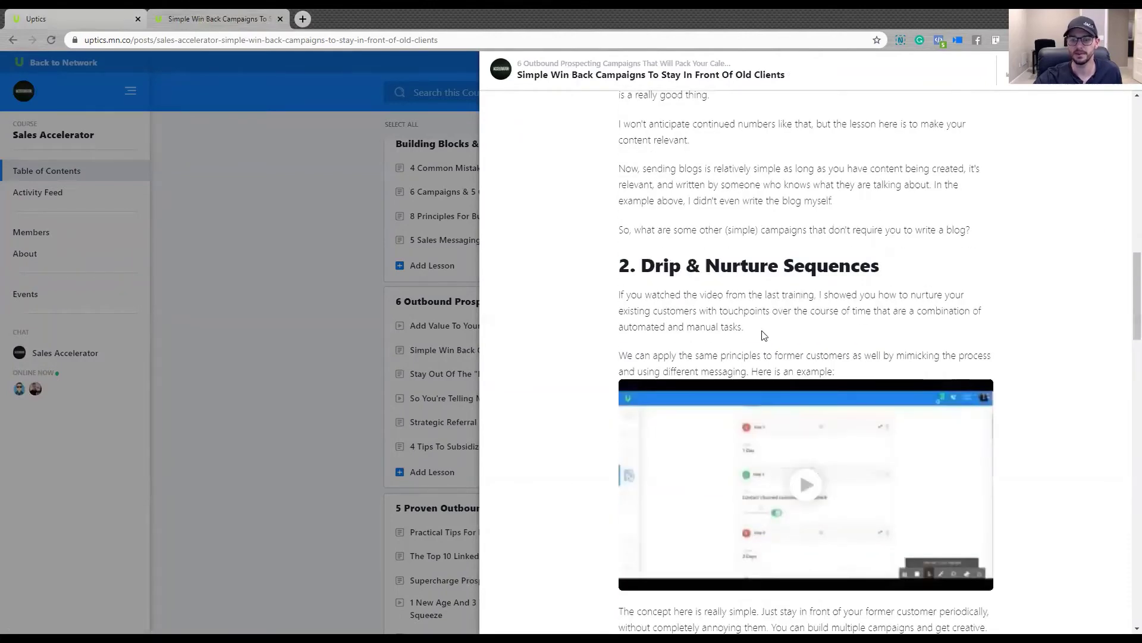
scroll(764, 335, "down", 7)
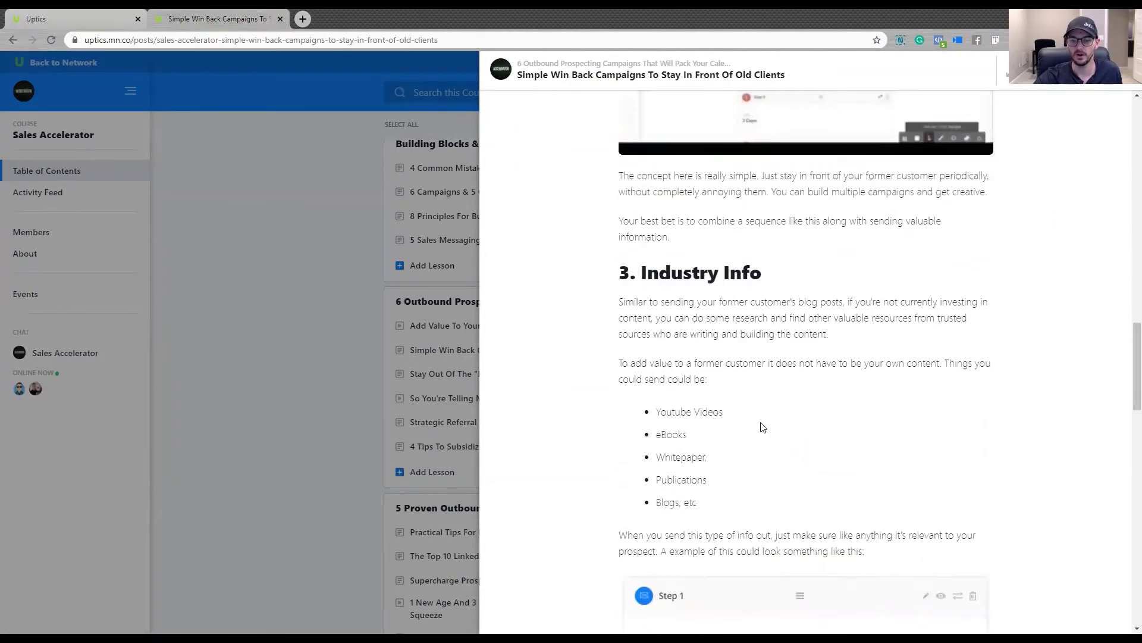
scroll(763, 427, "down", 6)
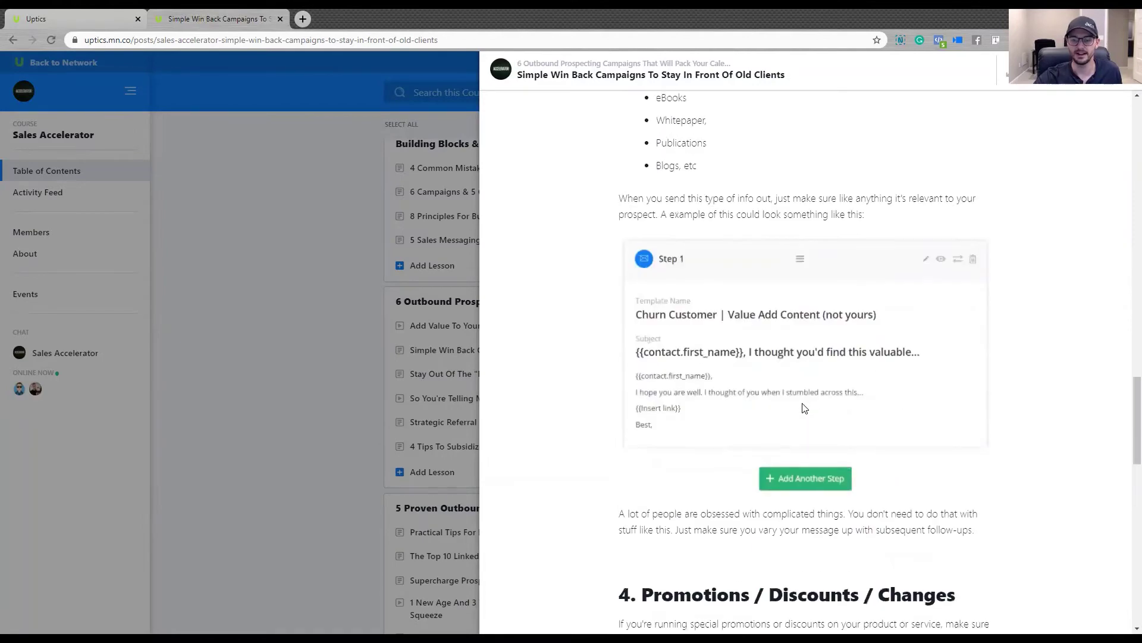
scroll(797, 417, "down", 6)
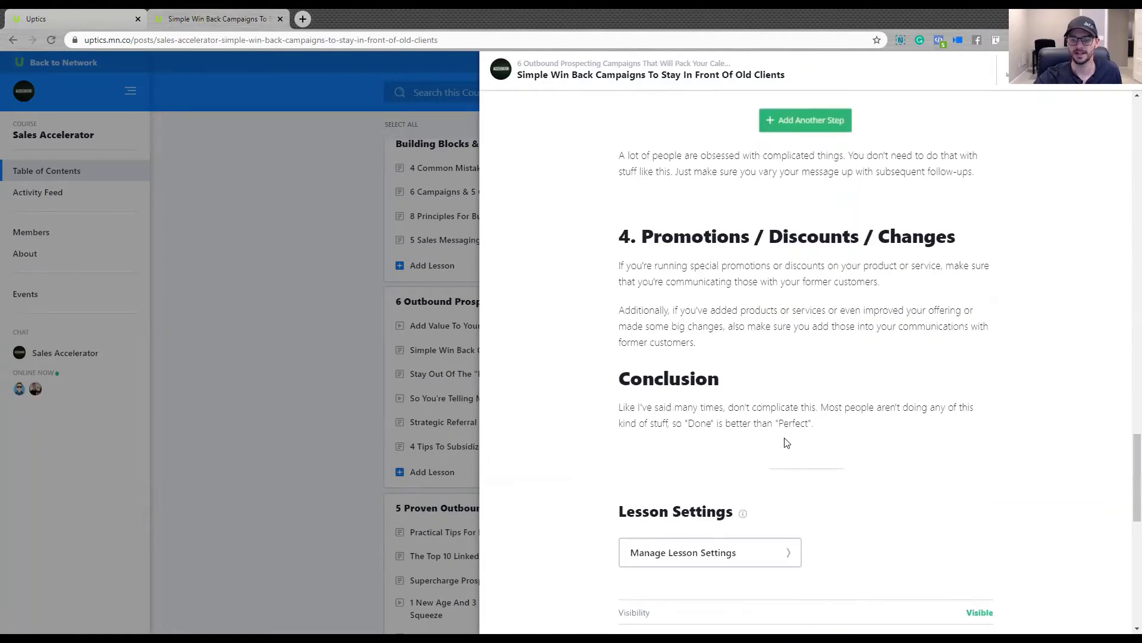
scroll(785, 442, "up", 20)
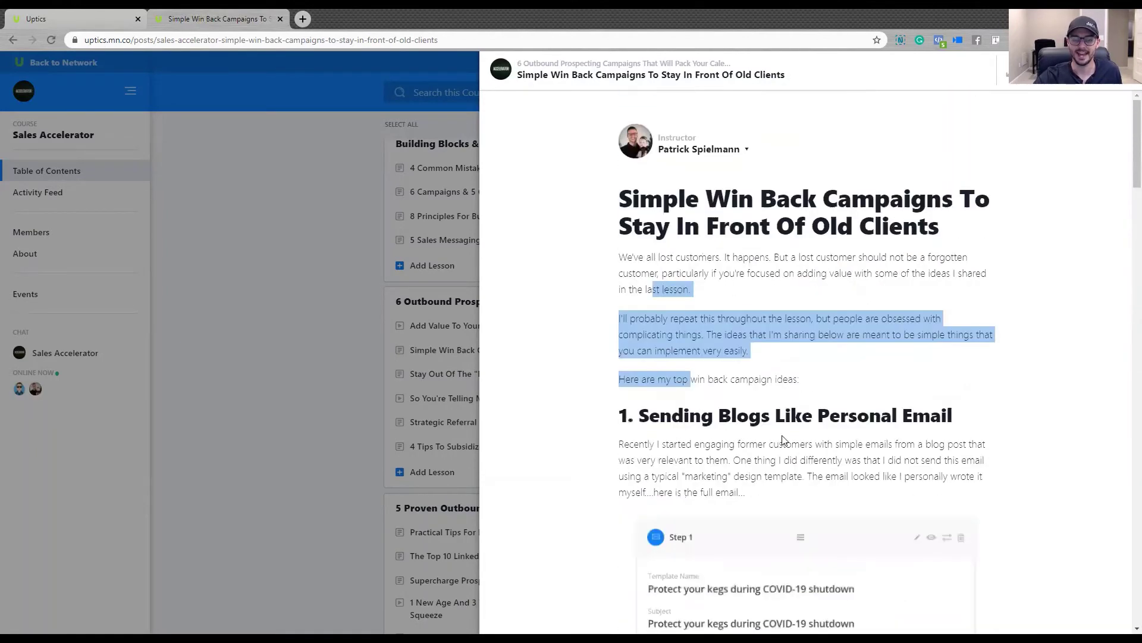
left_click(739, 203)
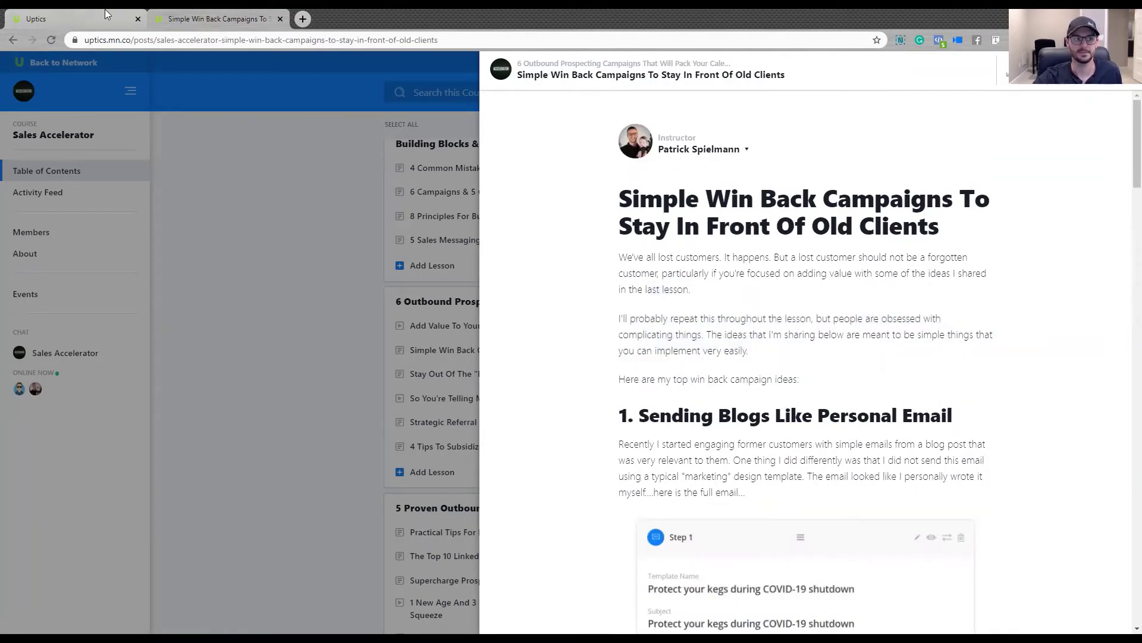
Step: Read through the lesson "Stay Out Of The 'Friendzone' By Putting Your Maybe's On Autopilot", from its introduction to the conclusion, and close it
left_click(336, 381)
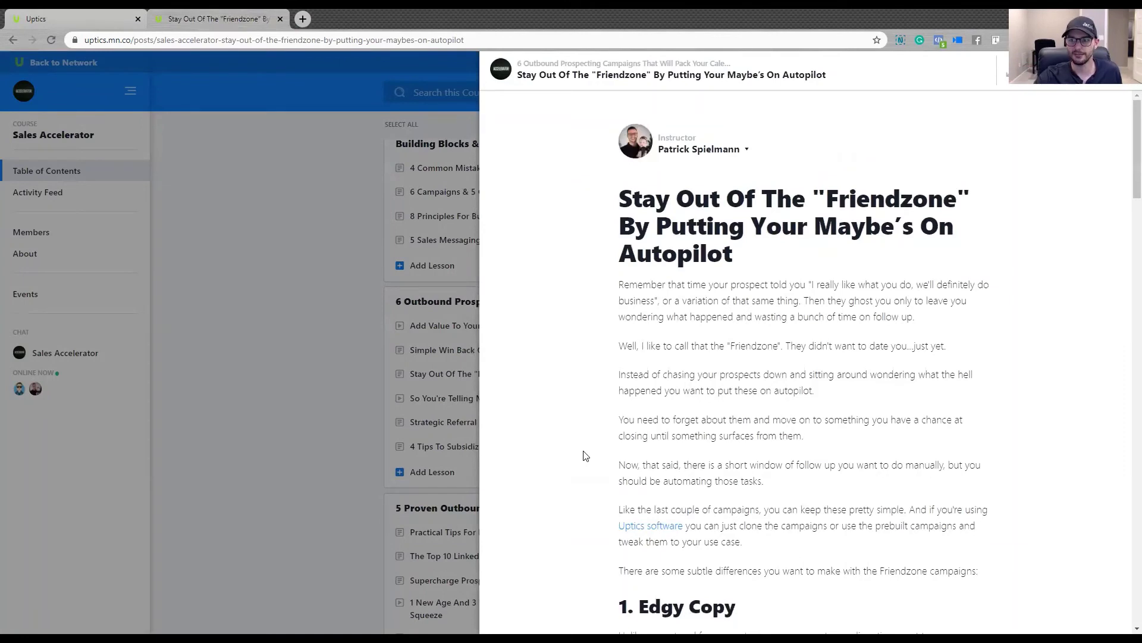
scroll(673, 515, "down", 1)
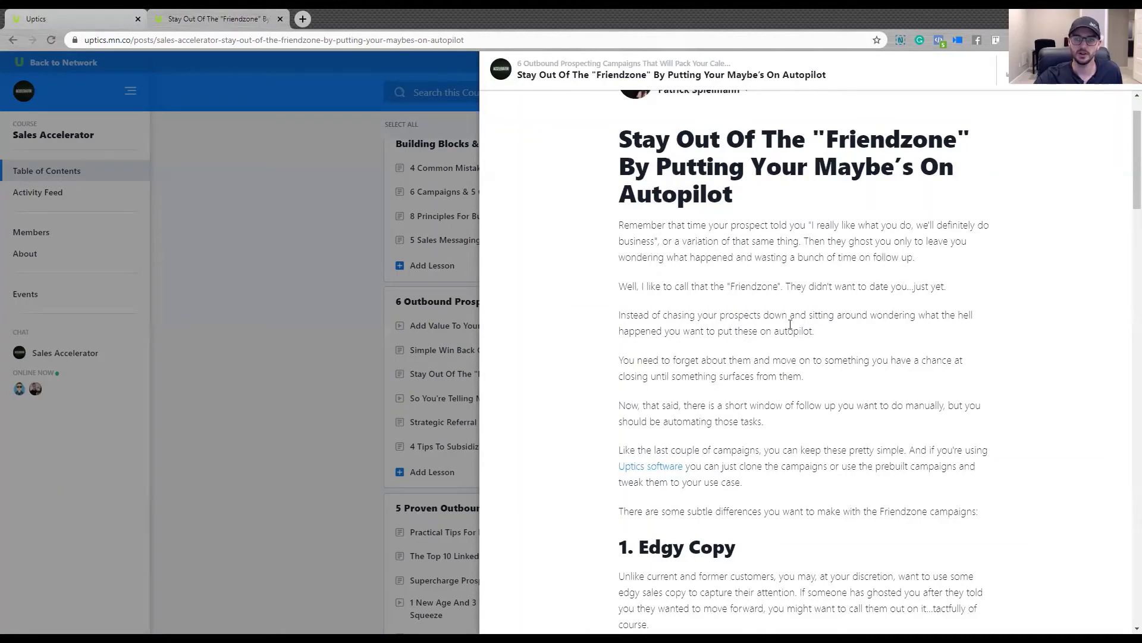
left_click_drag(828, 136, 845, 259)
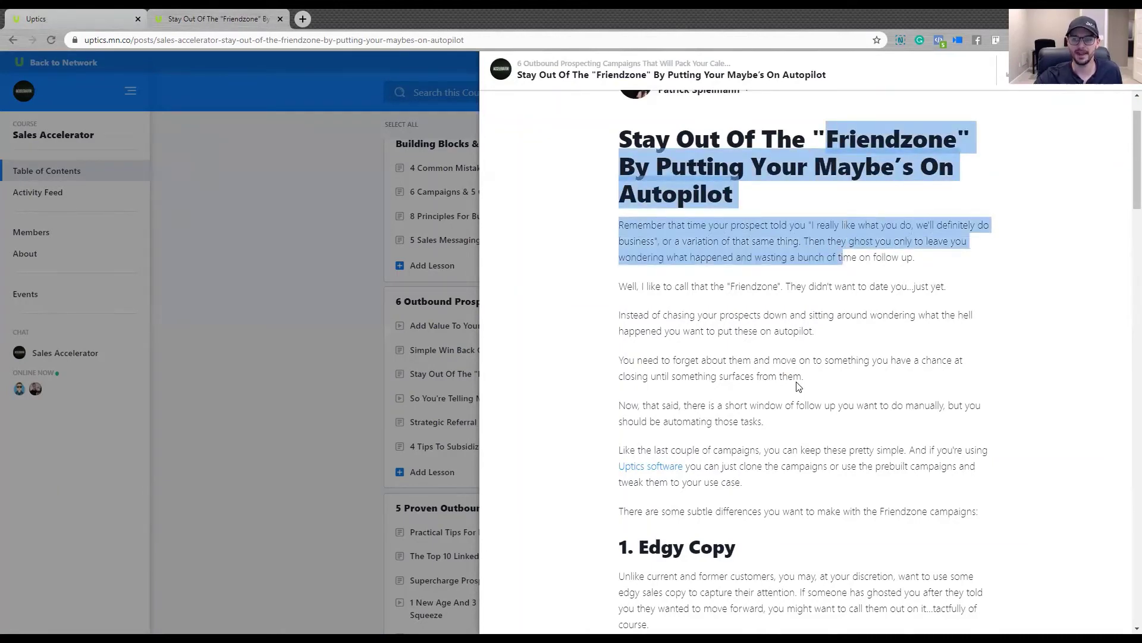
scroll(798, 386, "down", 4)
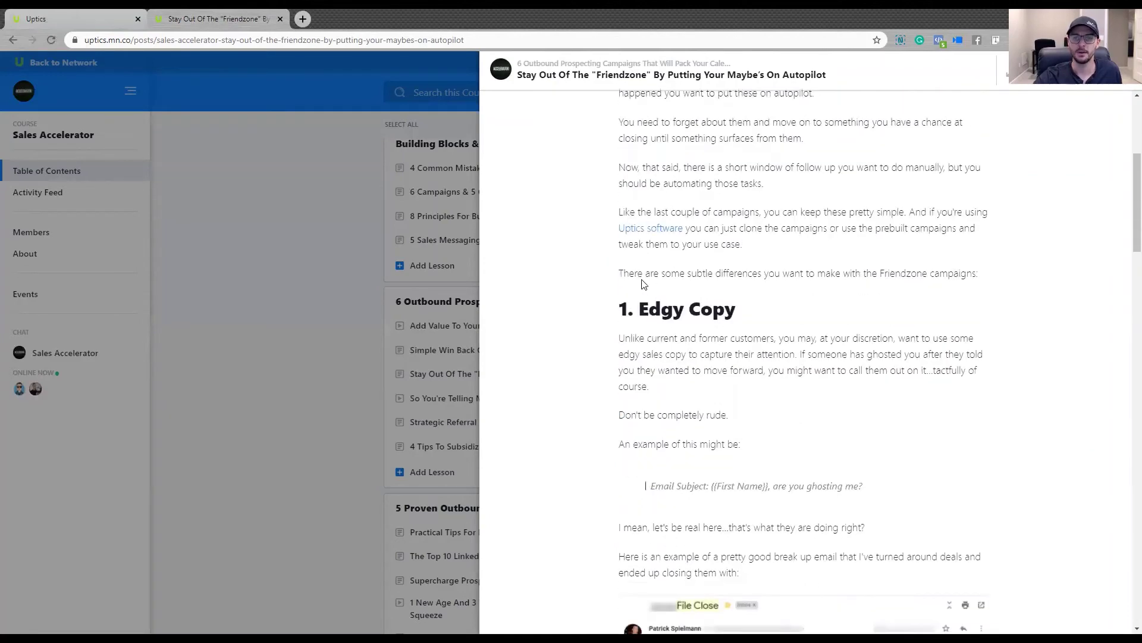
left_click_drag(625, 273, 700, 354)
scroll(703, 354, "down", 4)
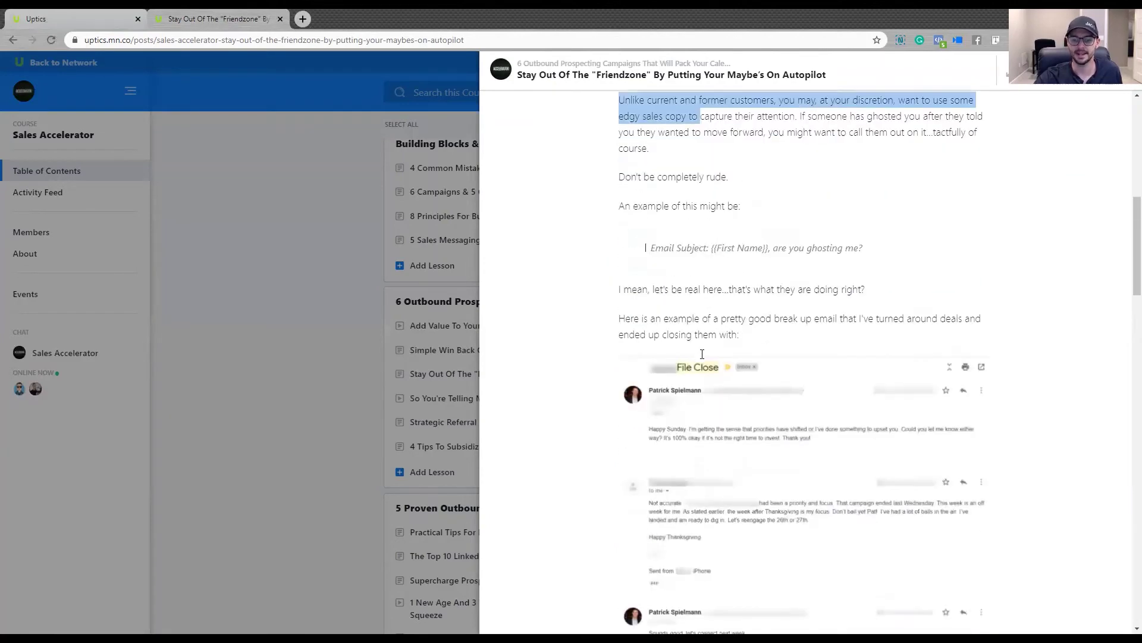
scroll(702, 354, "down", 9)
left_click_drag(662, 323, 684, 351)
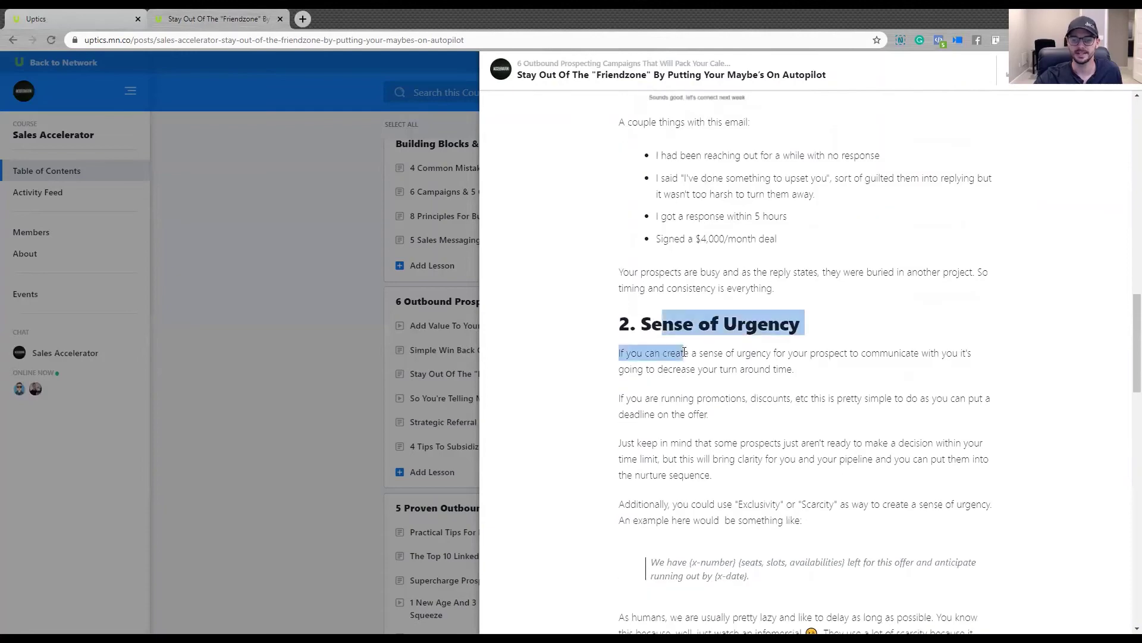
scroll(684, 351, "down", 7)
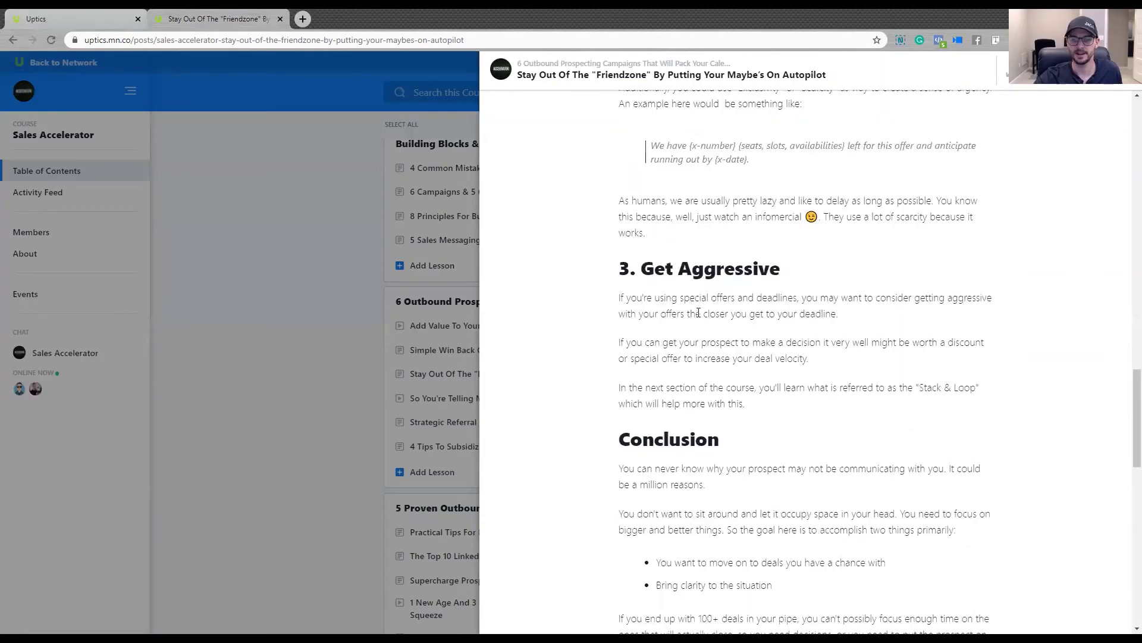
scroll(689, 360, "down", 1)
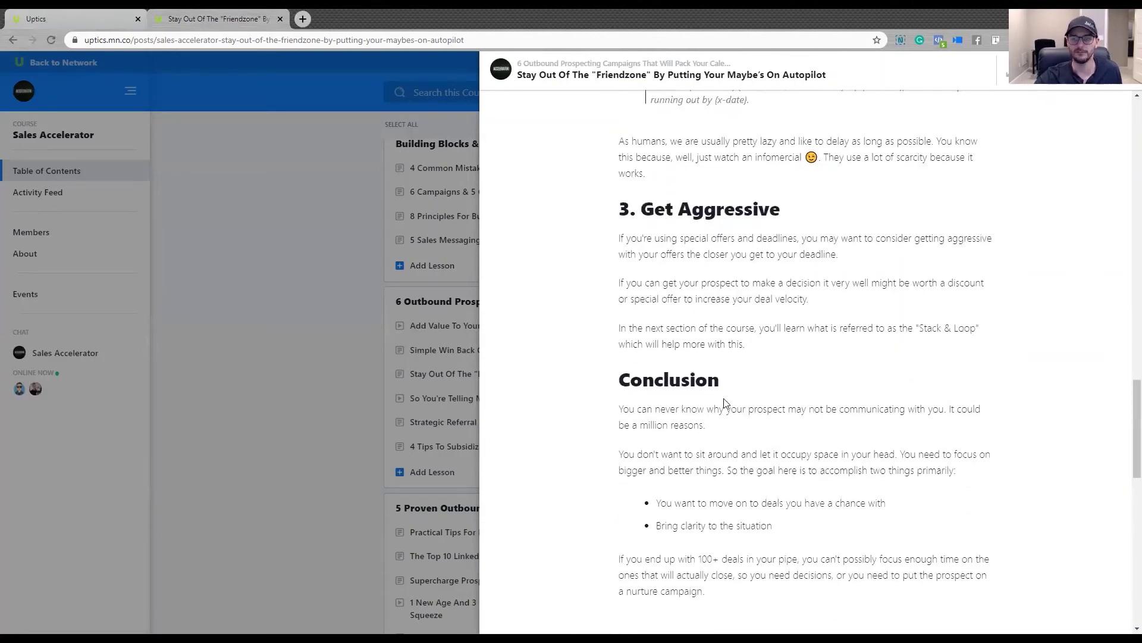
scroll(724, 402, "up", 13)
scroll(726, 404, "up", 12)
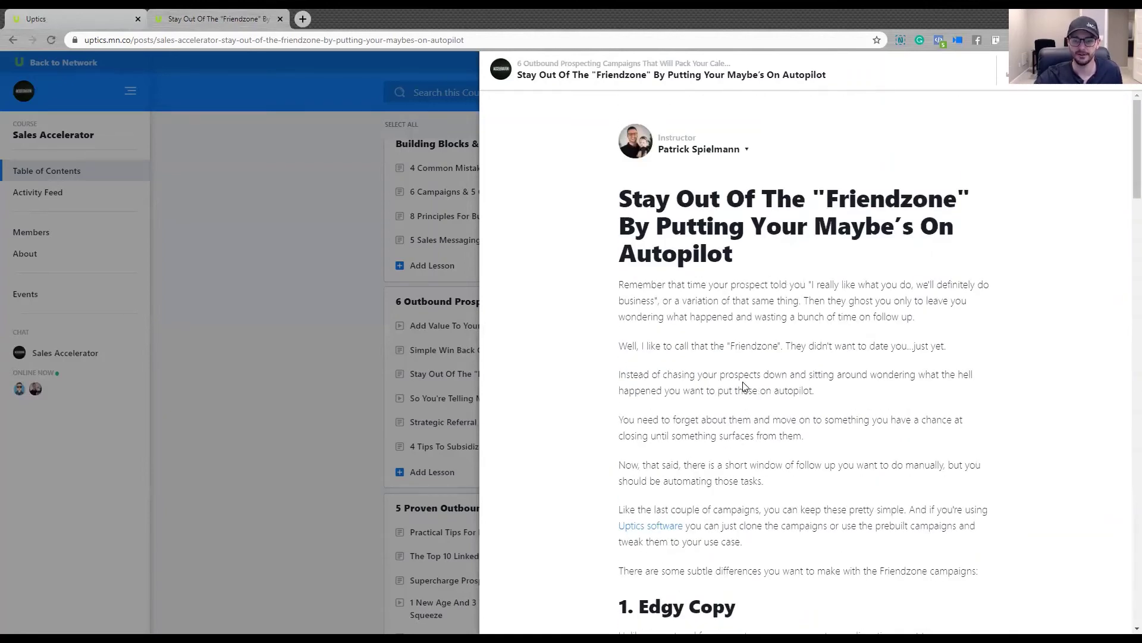
left_click(355, 364)
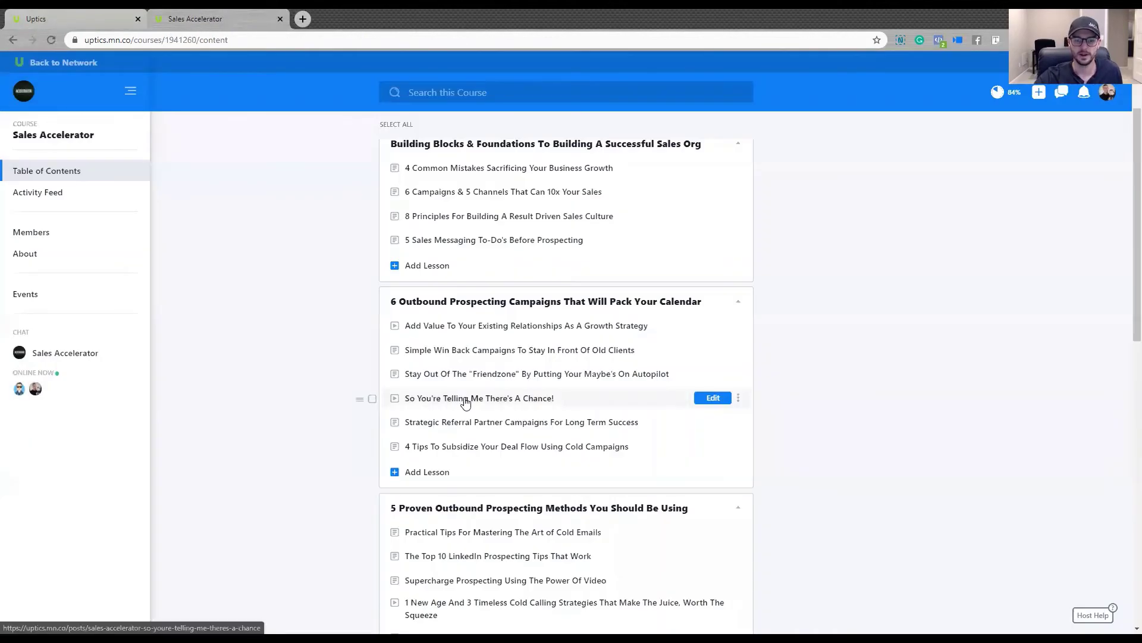
Step: Read through the lesson "So You're Telling Me There's A Chance!", including its Permission section and video, and close it
left_click(465, 402)
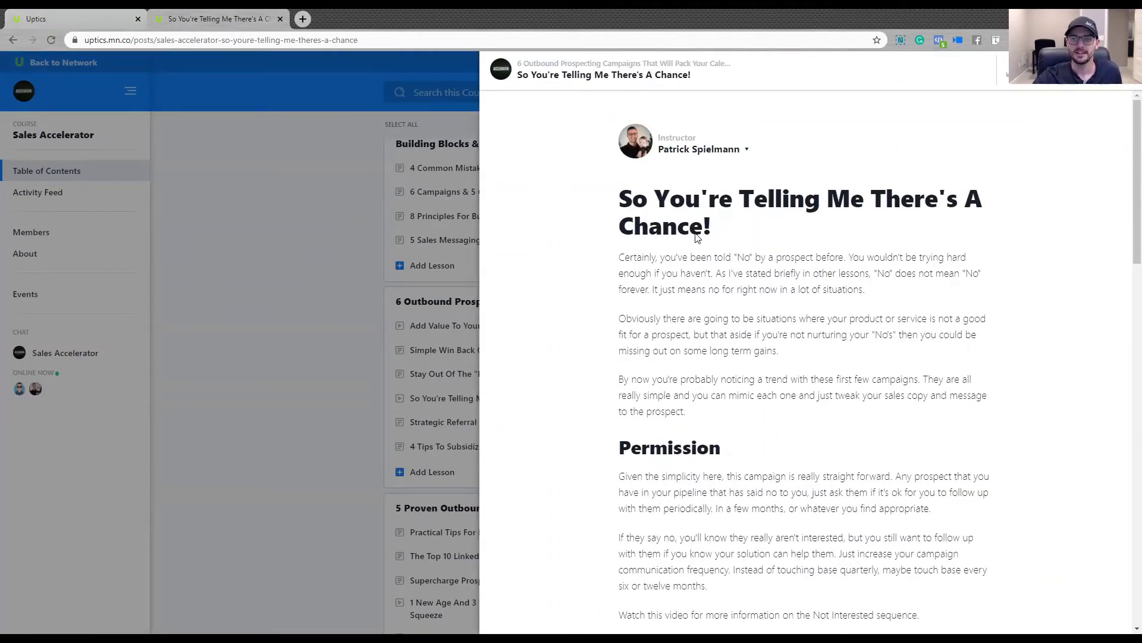
left_click_drag(620, 196, 711, 234)
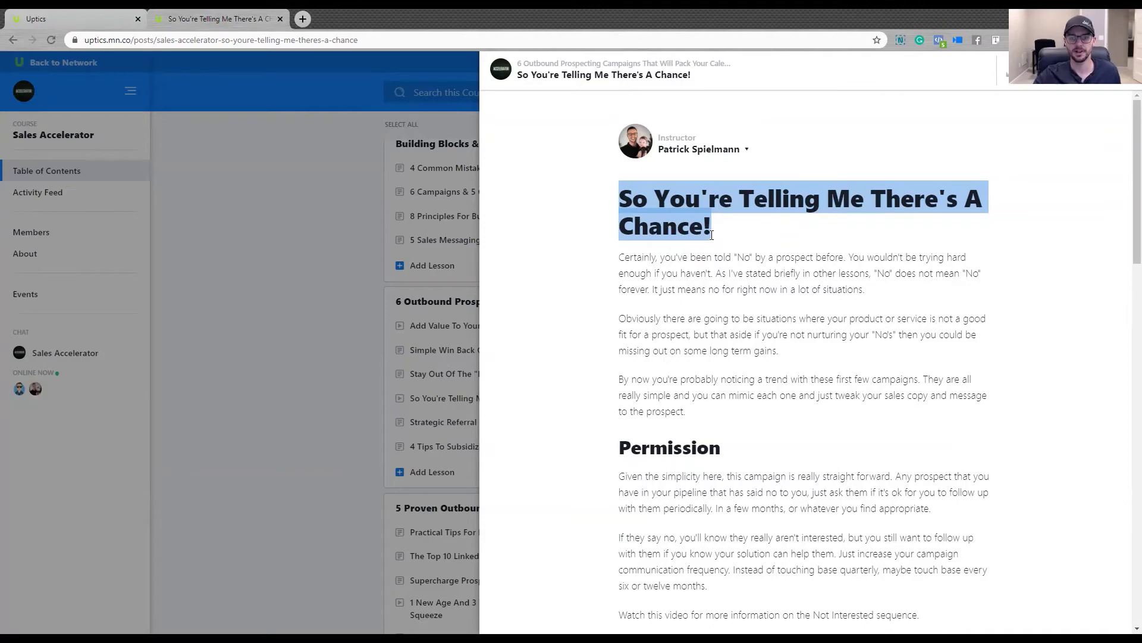
scroll(879, 440, "down", 5)
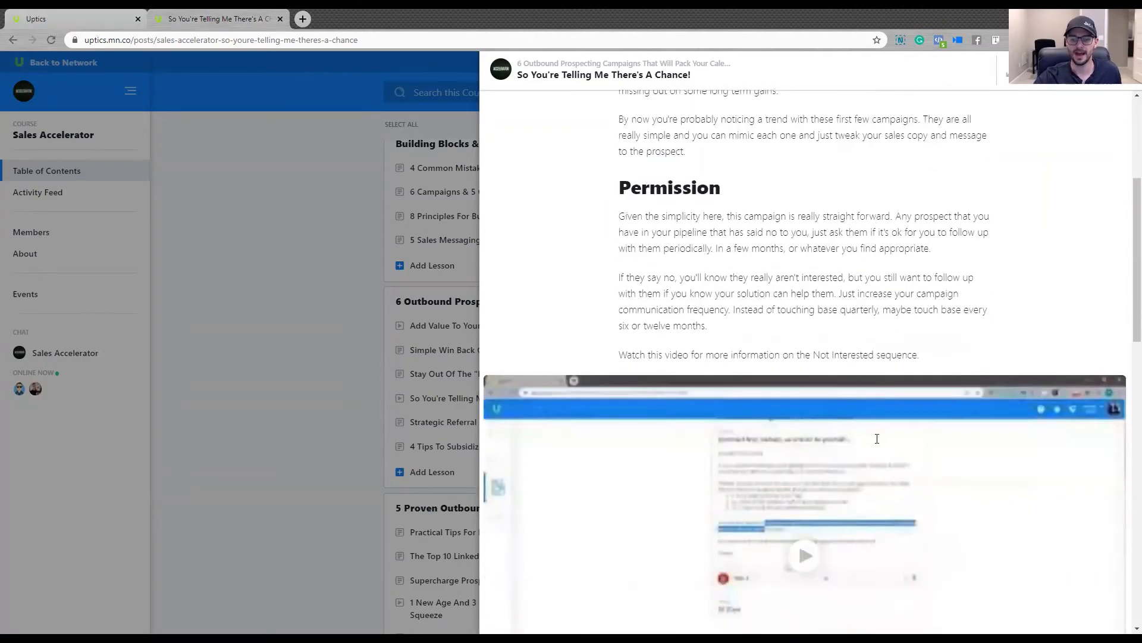
scroll(877, 438, "down", 6)
scroll(857, 440, "up", 5)
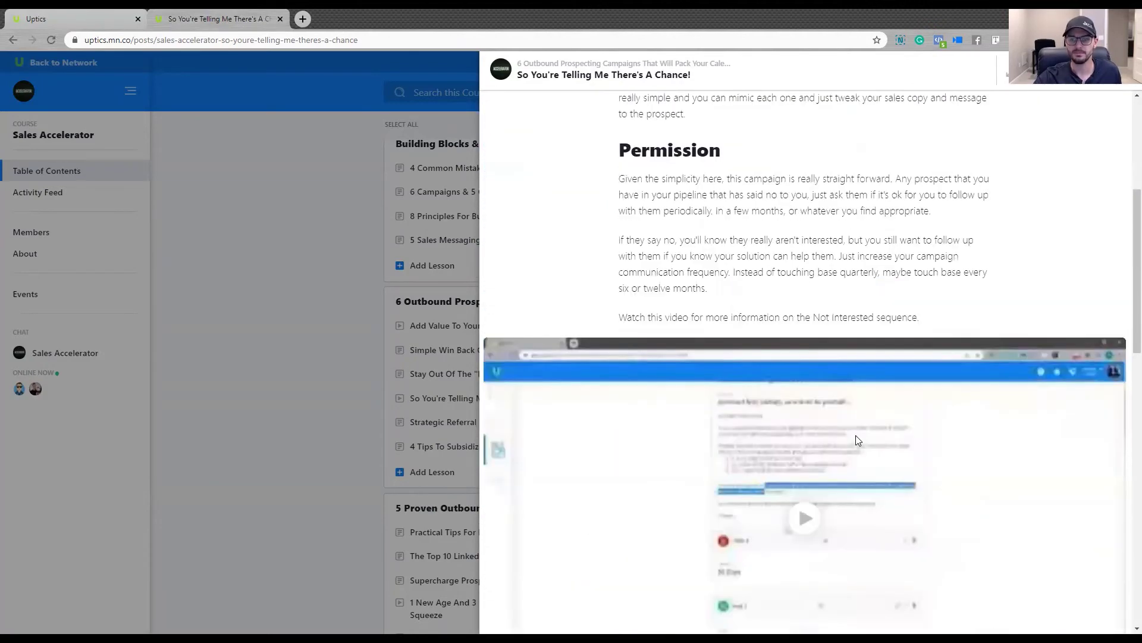
scroll(857, 439, "up", 6)
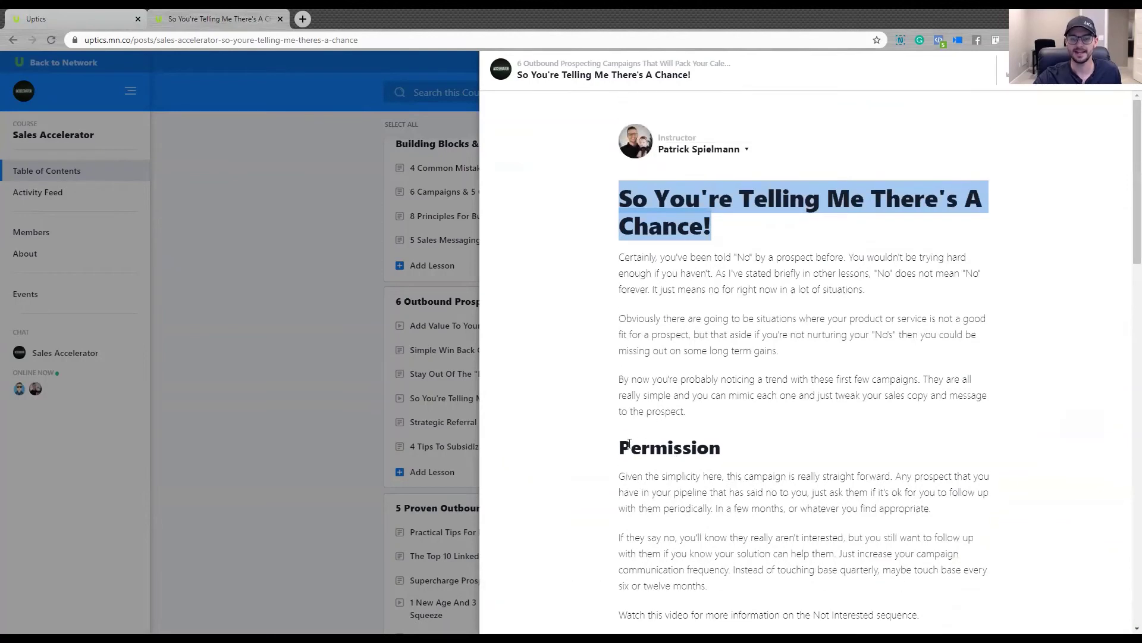
left_click_drag(625, 445, 737, 449)
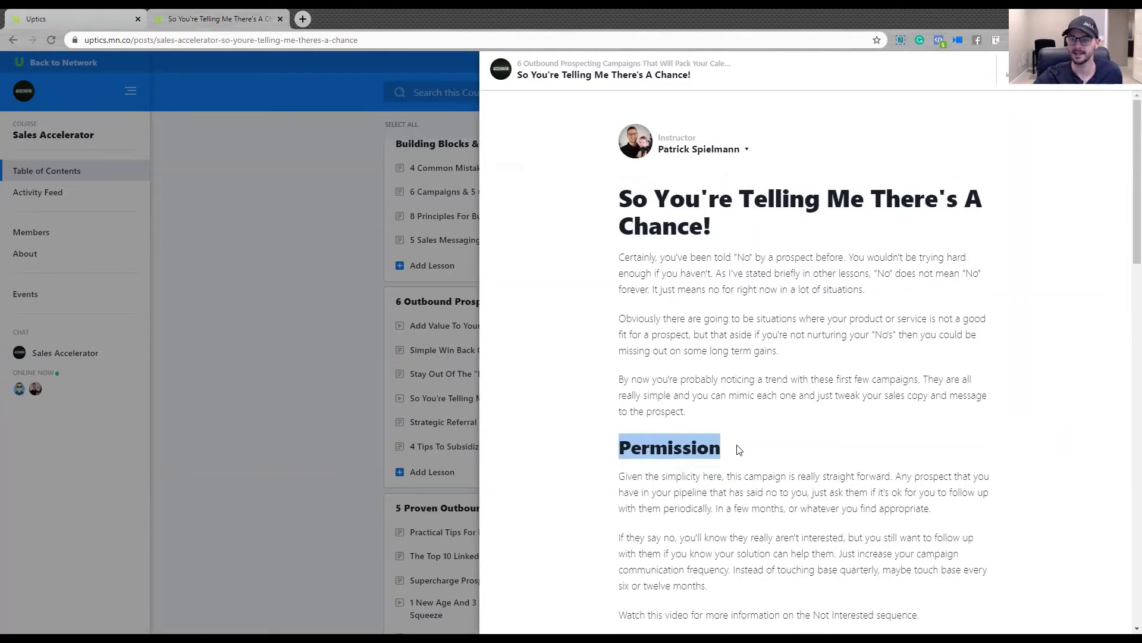
left_click(337, 366)
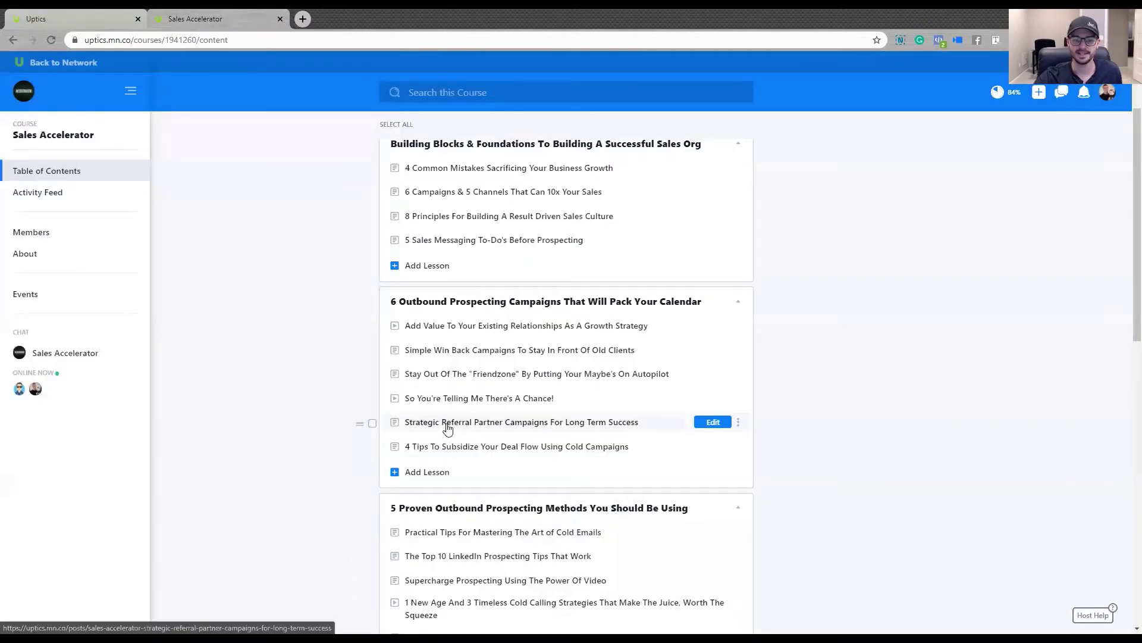
Step: Read through the lesson "Strategic Referral Partner Campaigns For Long Term Success", from picking partners to the homework, and close it
left_click(447, 426)
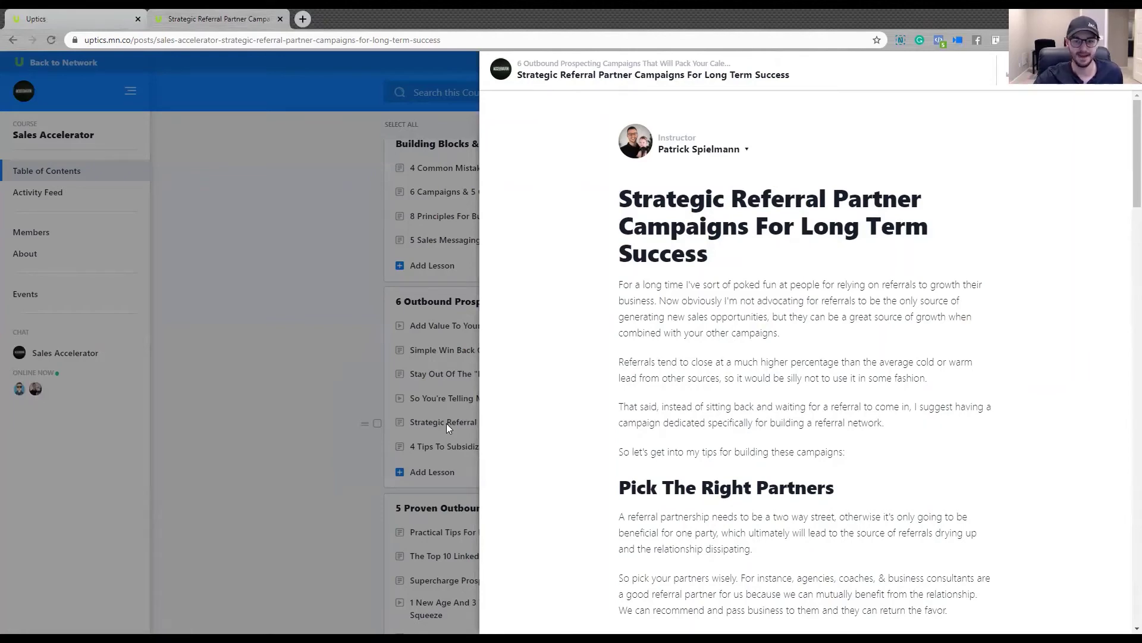
scroll(664, 476, "down", 2)
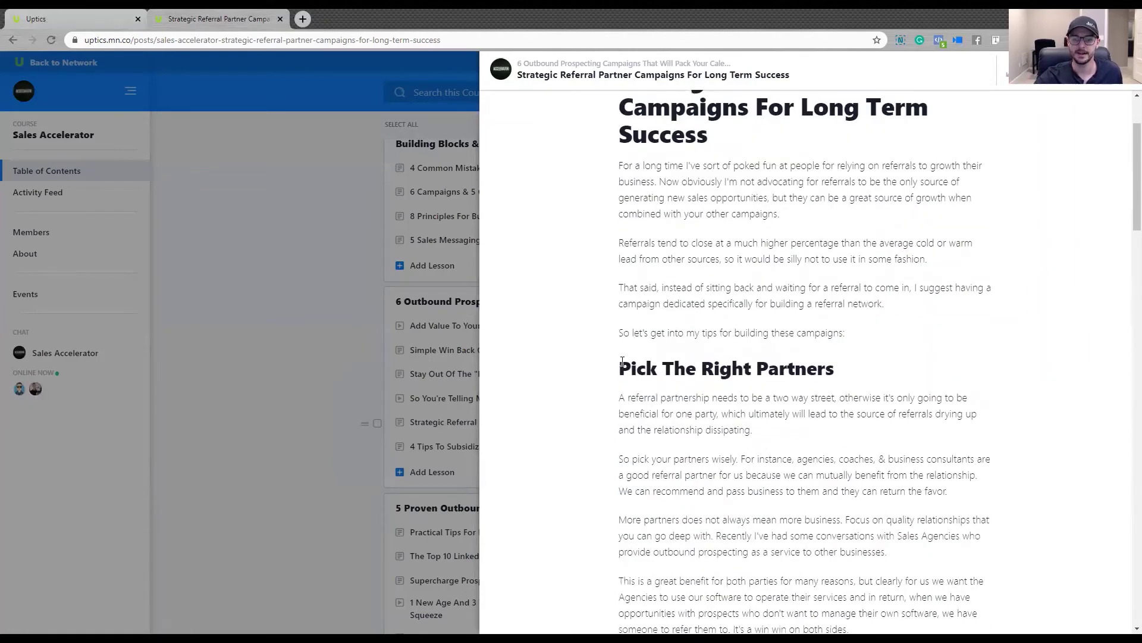
left_click_drag(622, 361, 673, 448)
scroll(673, 449, "down", 6)
scroll(673, 451, "down", 2)
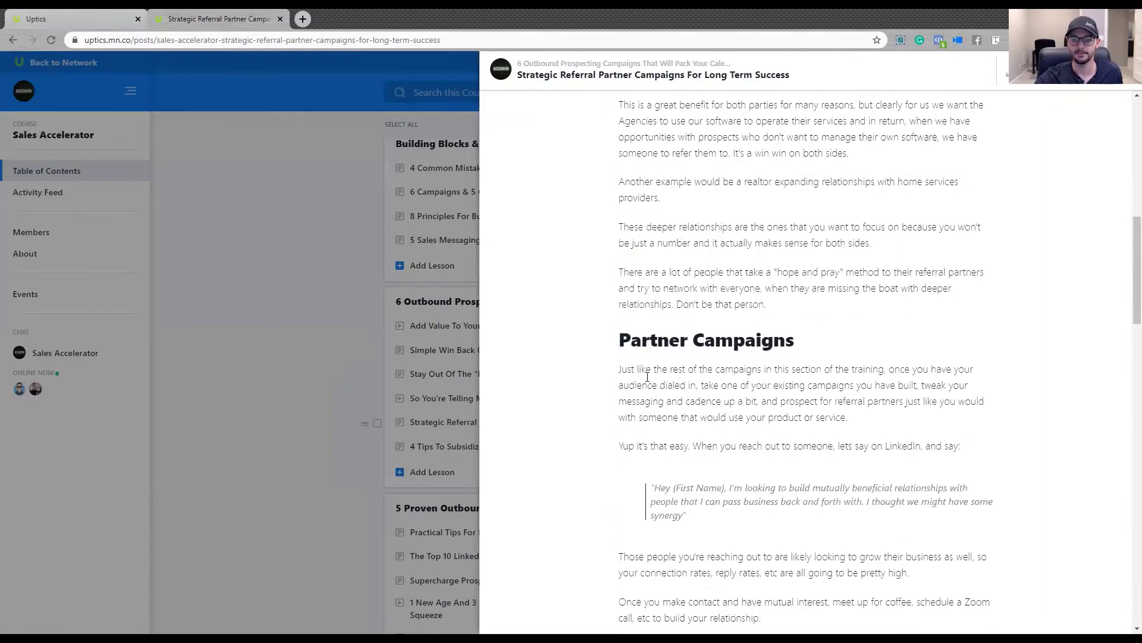
scroll(637, 351, "down", 8)
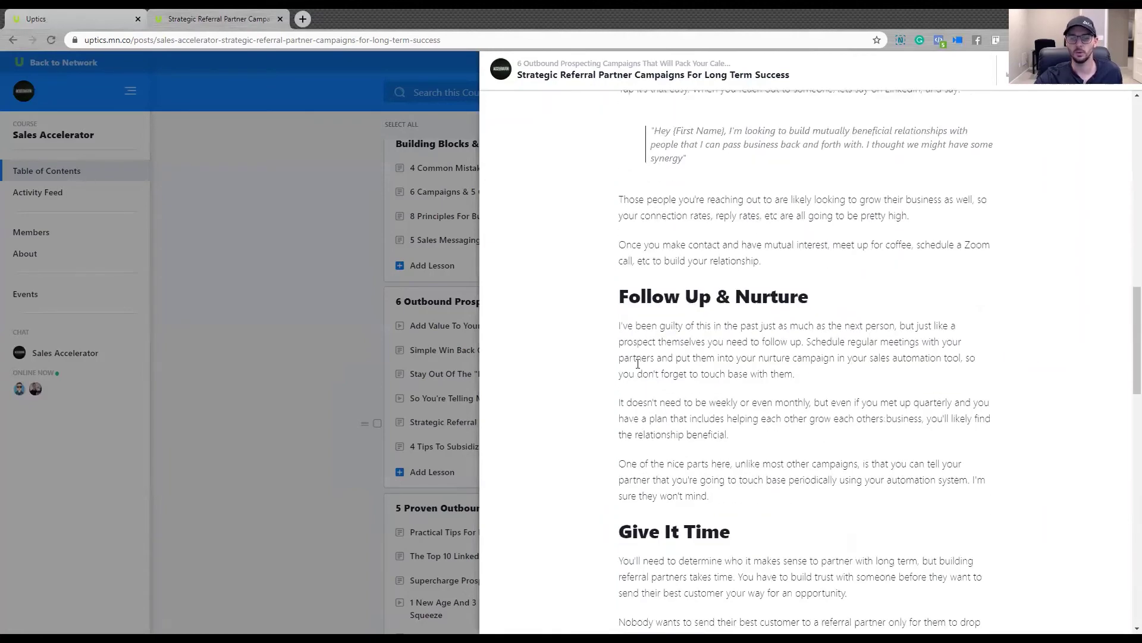
scroll(638, 365, "down", 2)
scroll(637, 373, "down", 4)
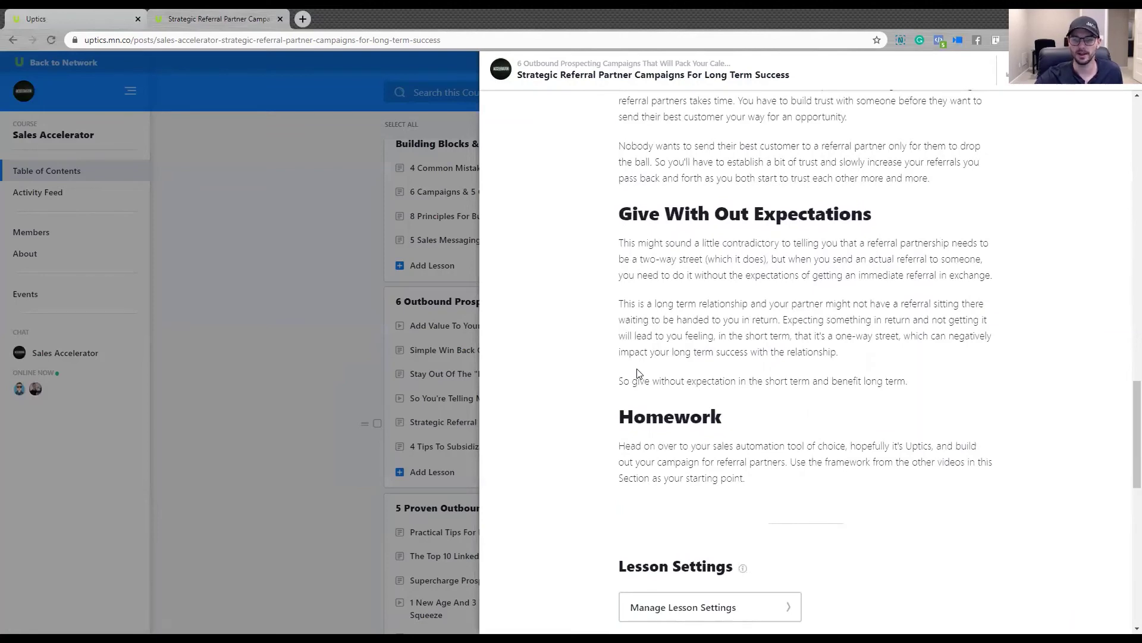
left_click(309, 381)
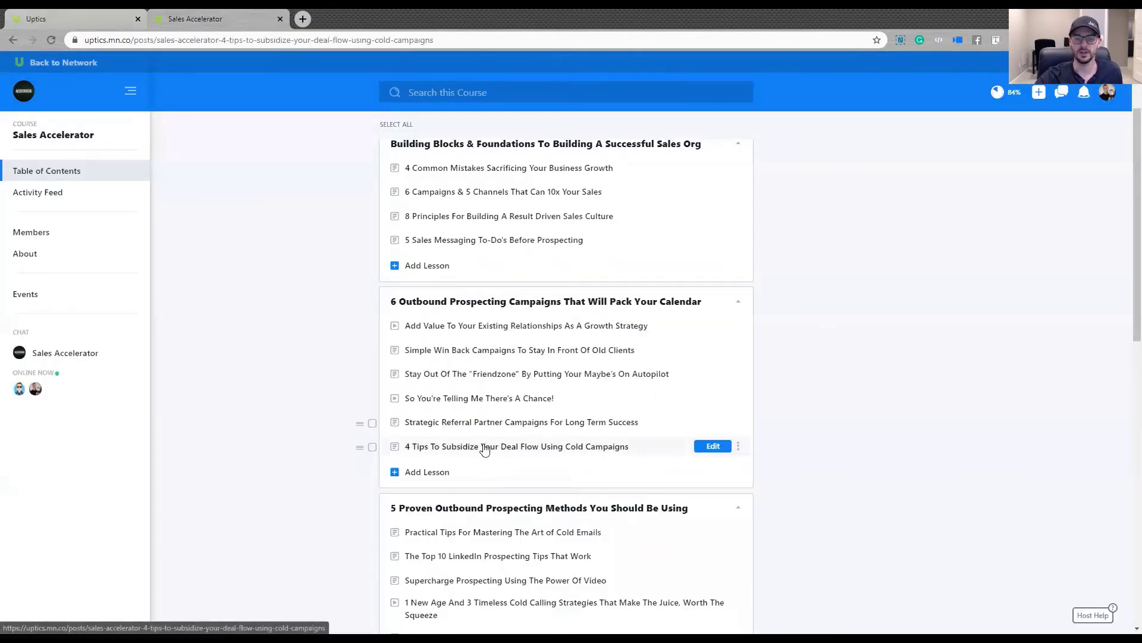
Step: Read through the lesson "4 Tips To Subsidize Your Deal Flow Using Cold Campaigns", covering all four tips, and close it
left_click(483, 448)
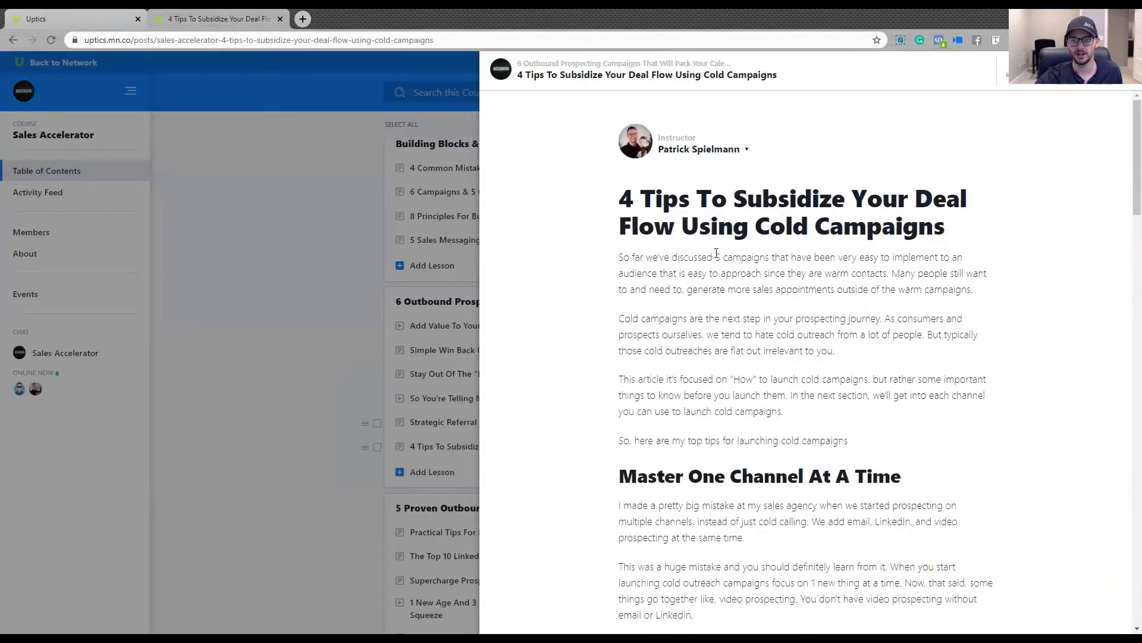
scroll(630, 351, "down", 2)
left_click_drag(680, 151, 730, 347)
scroll(728, 355, "down", 2)
scroll(718, 304, "down", 6)
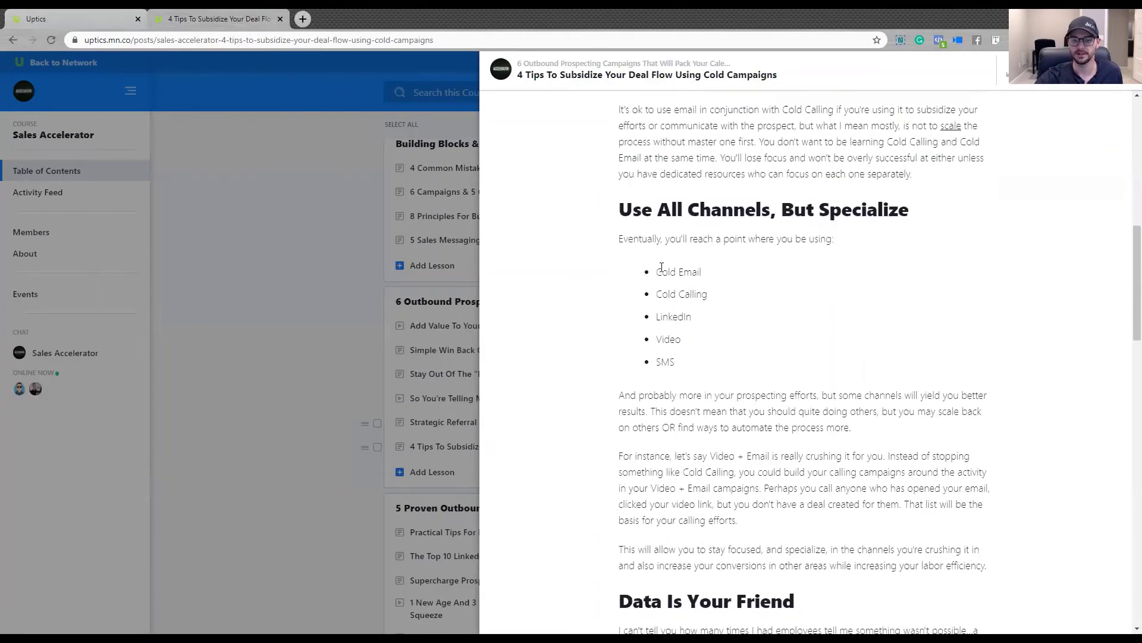
left_click_drag(659, 272, 689, 364)
scroll(691, 369, "down", 2)
scroll(691, 369, "down", 8)
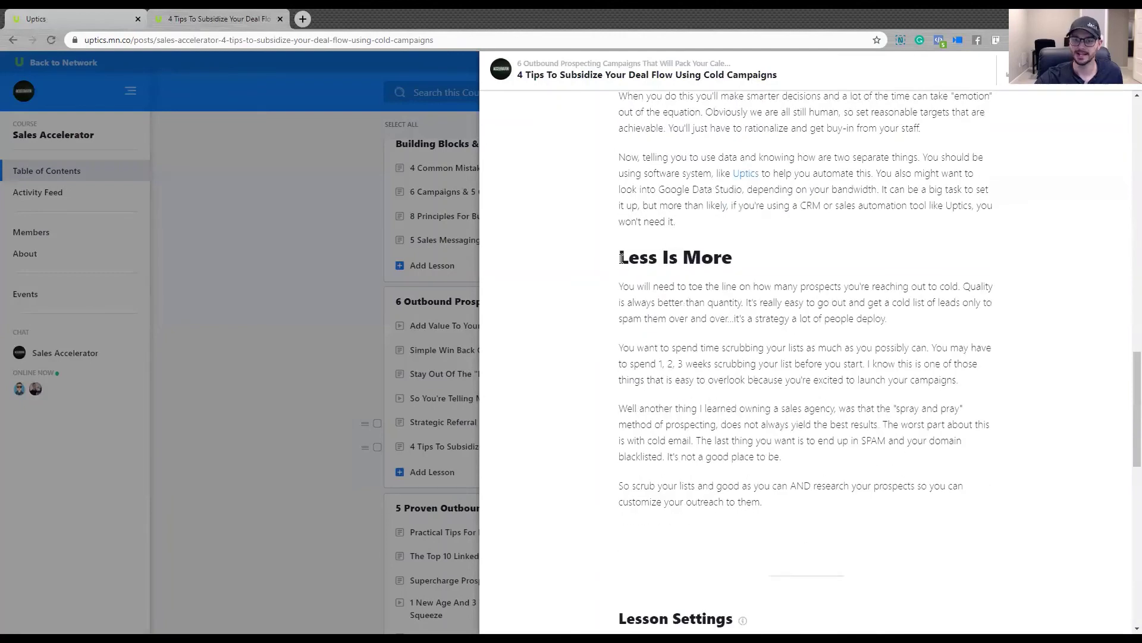
left_click_drag(628, 257, 767, 336)
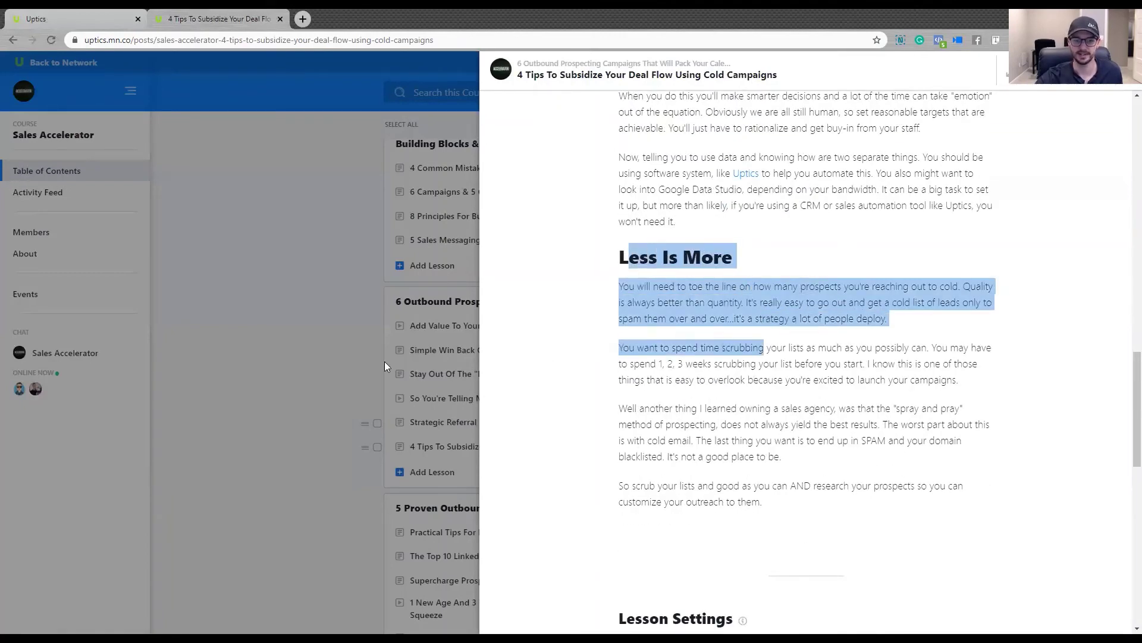
left_click(329, 358)
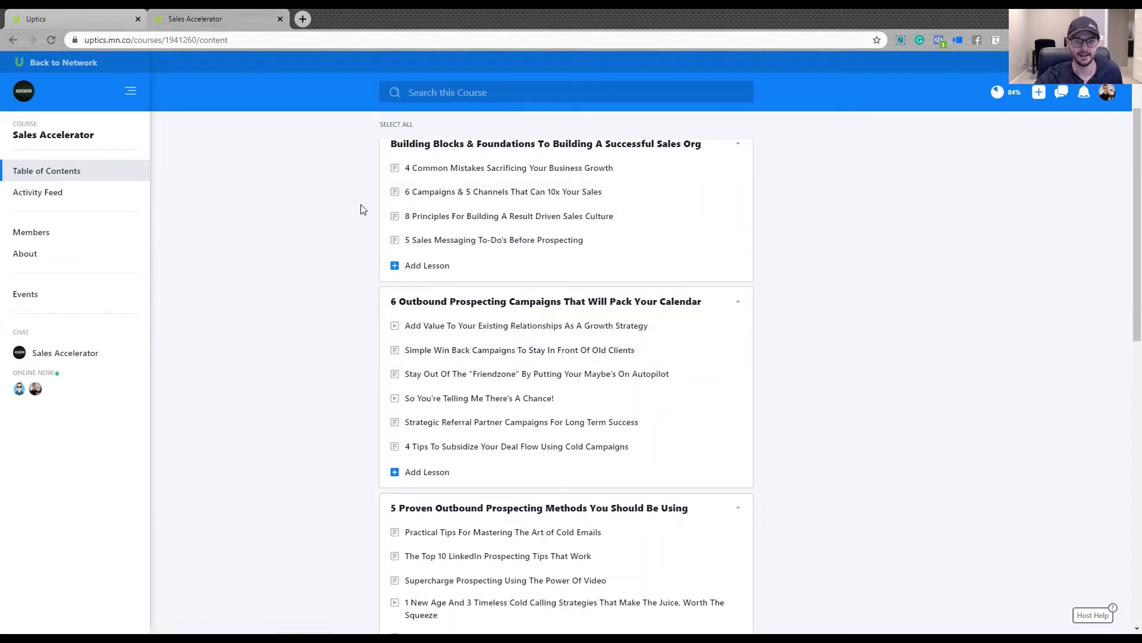
Step: Look over the Sales Accelerator sections on building blocks, outbound campaigns, prospecting methods and sales management techniques
scroll(417, 220, "up", 2)
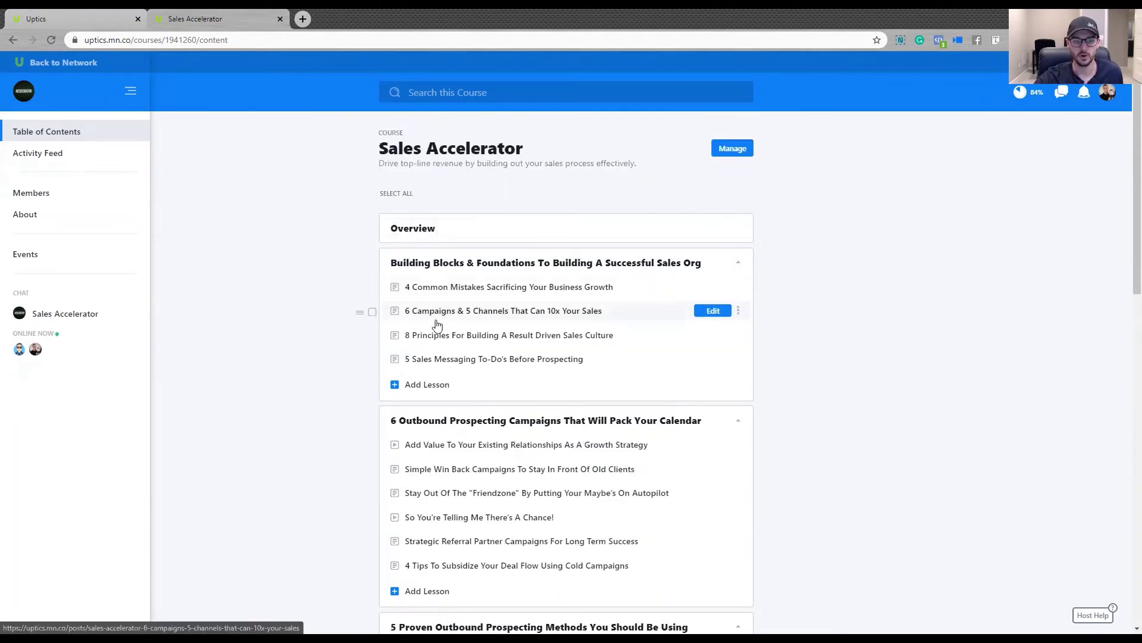
scroll(413, 366, "down", 1)
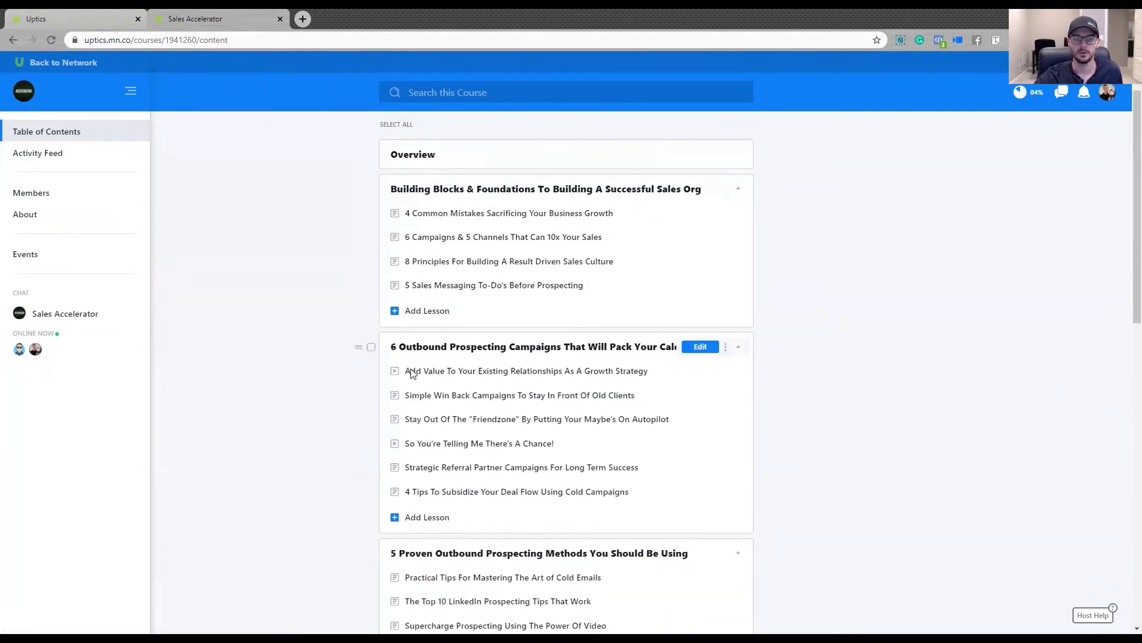
scroll(411, 375, "down", 3)
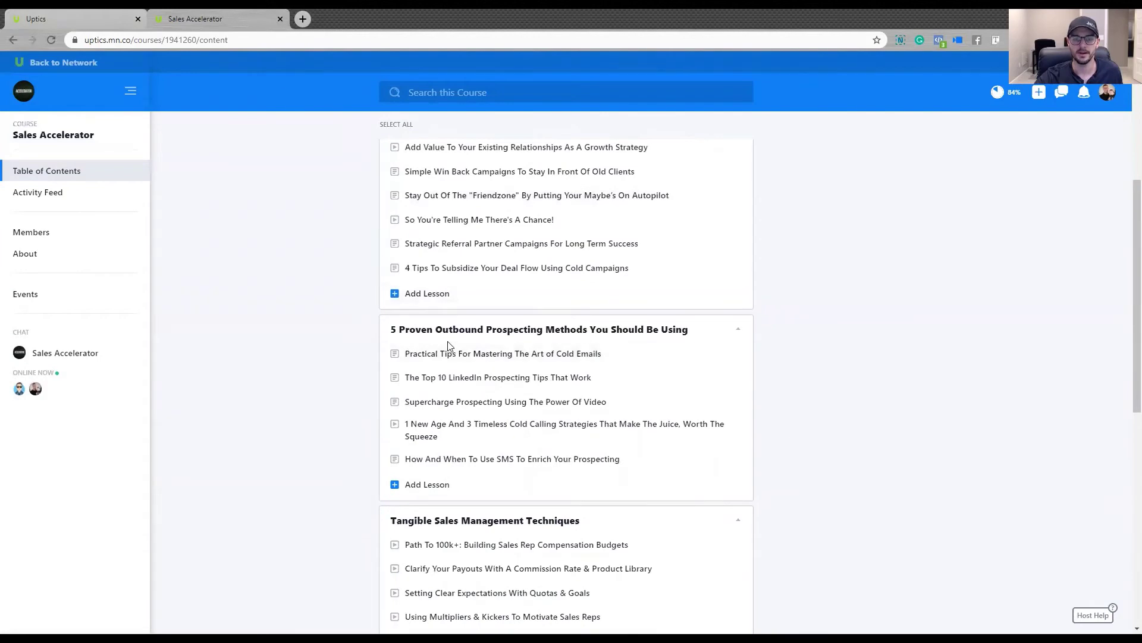
scroll(452, 380, "down", 1)
scroll(381, 392, "down", 2)
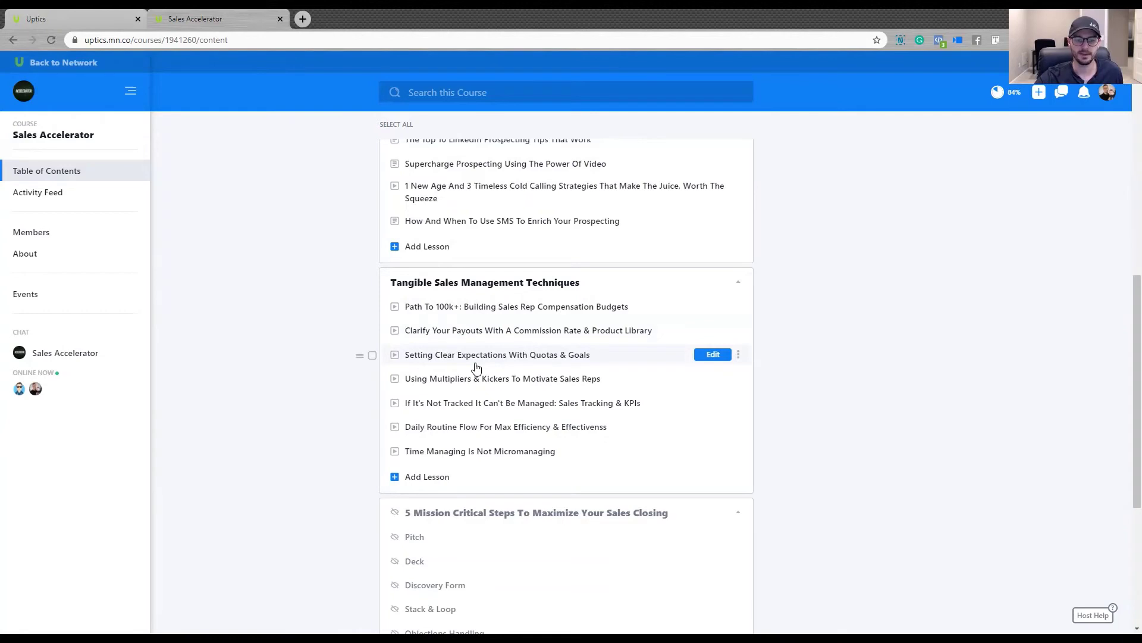
scroll(476, 367, "up", 2)
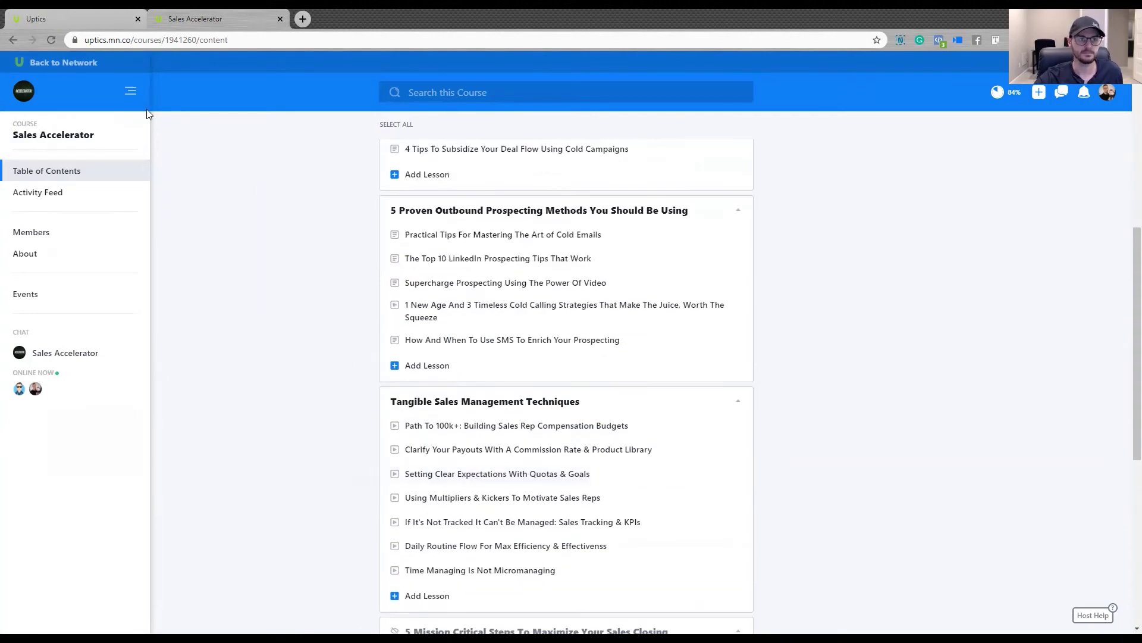
Step: Switch back to Uptics and open the Deals list in the CRM
left_click(71, 10)
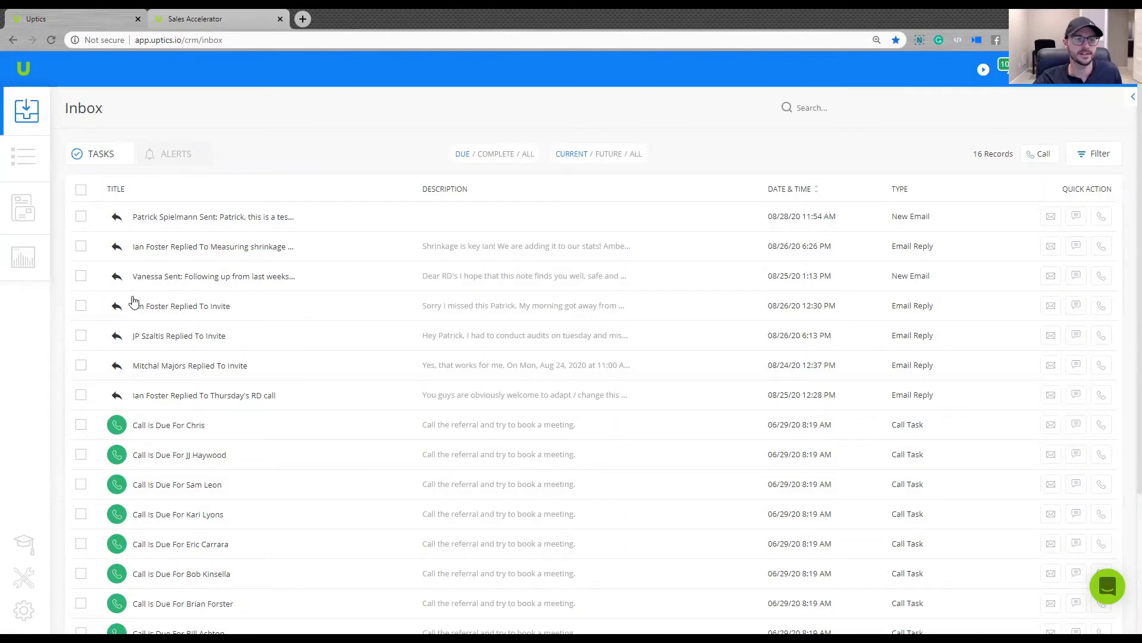
left_click(46, 173)
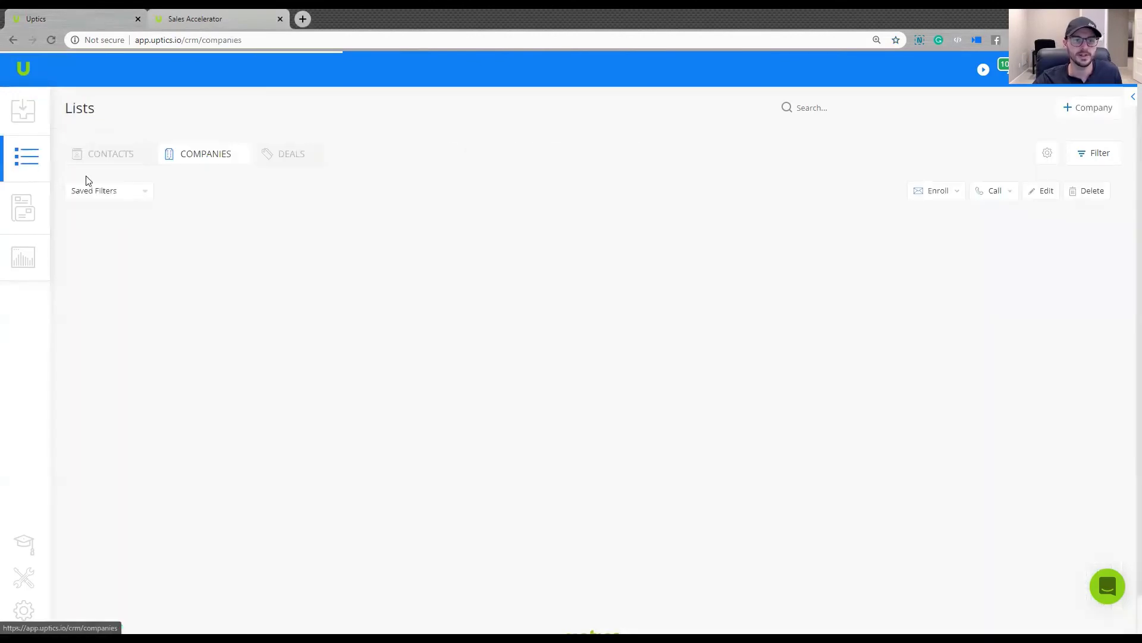
left_click(294, 166)
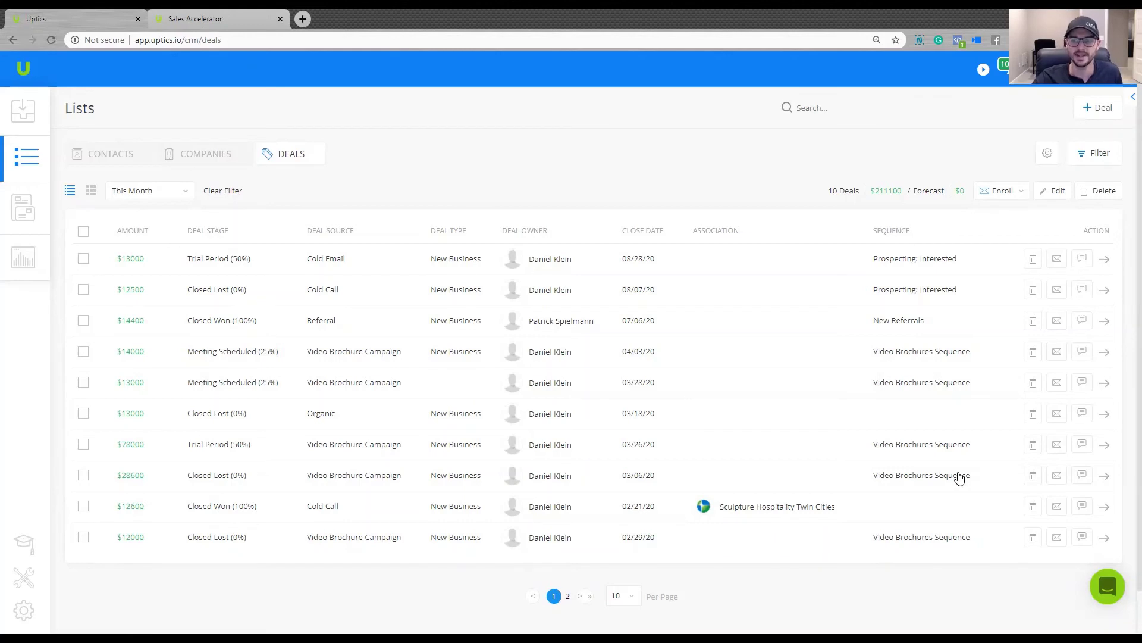
Step: Open the Two Stooges deal and read through its history down to the "Circling Back..." email thread, including the contact's 06/26/20 reply
left_click(266, 357)
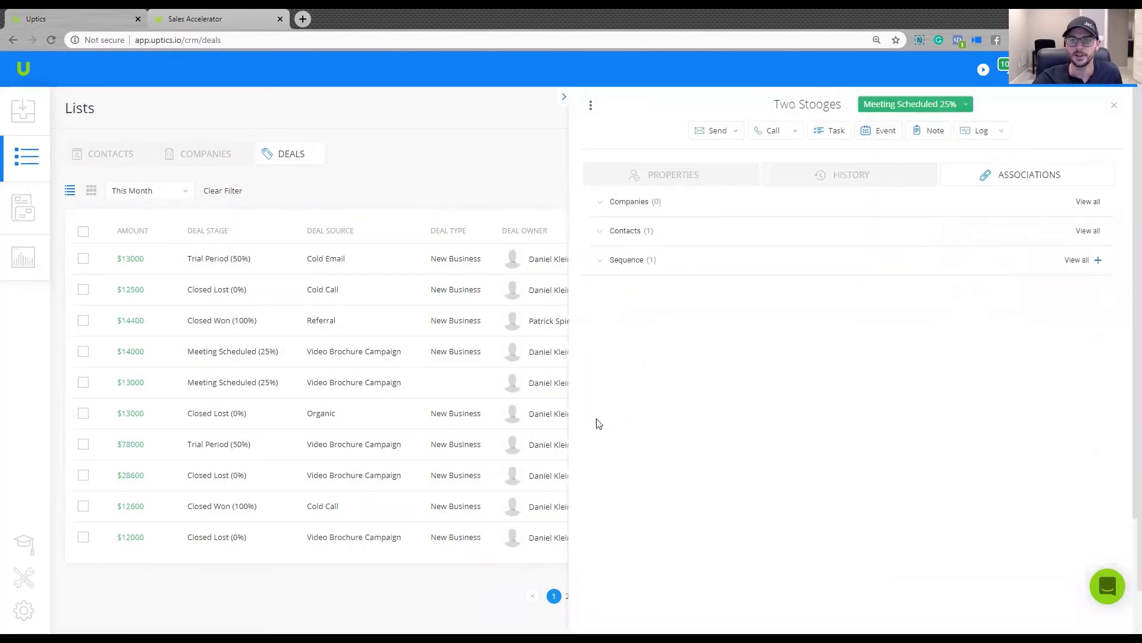
left_click(798, 174)
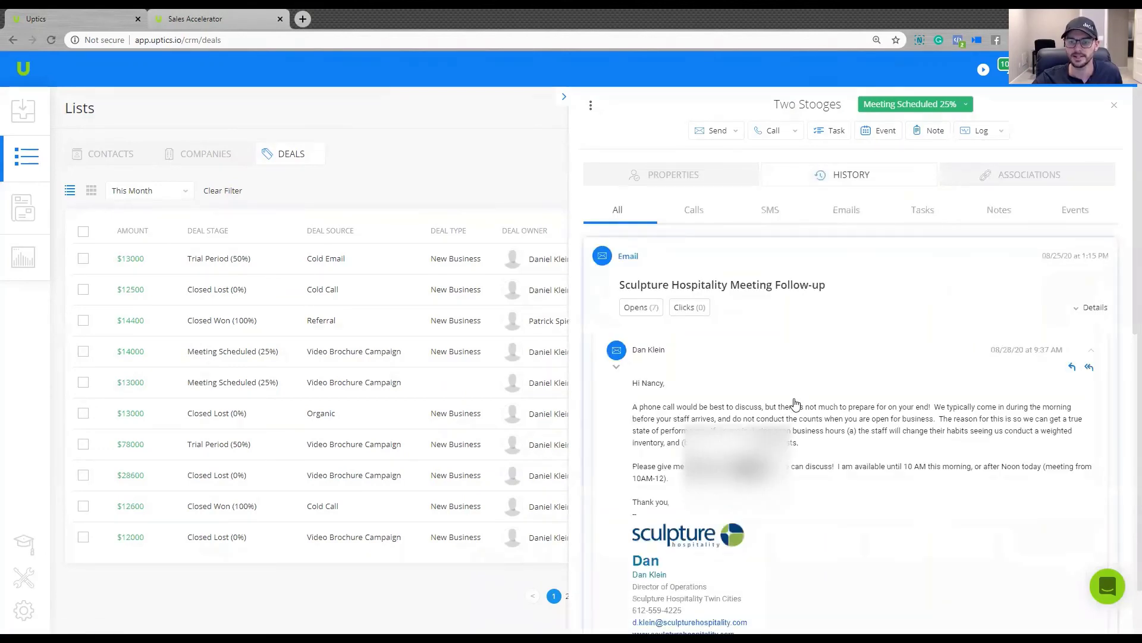
scroll(796, 404, "down", 9)
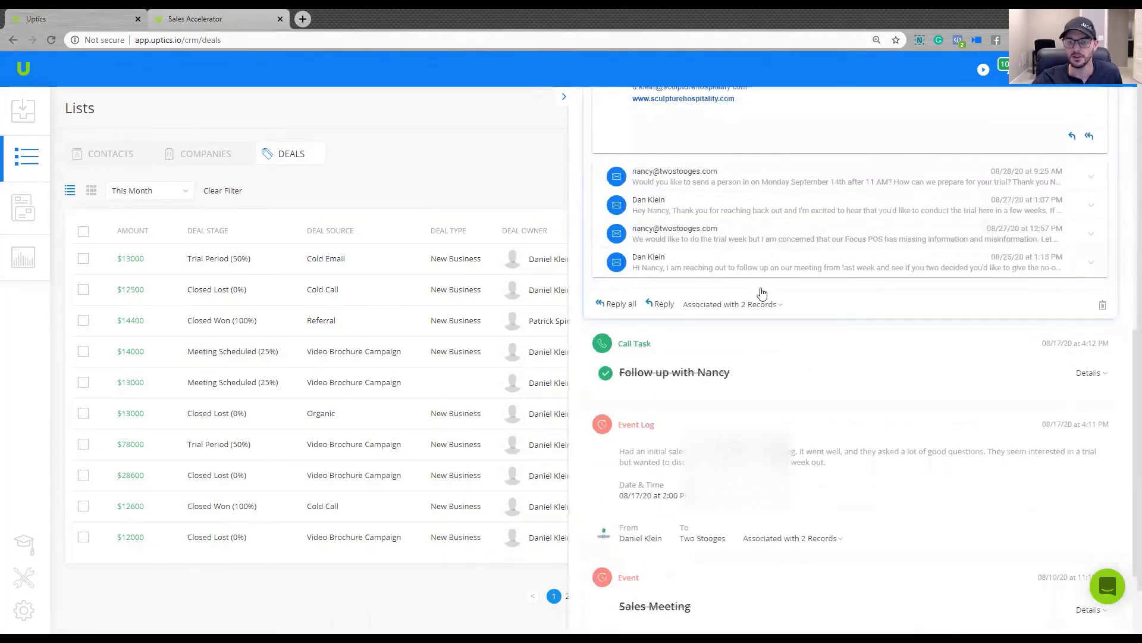
scroll(762, 294, "down", 5)
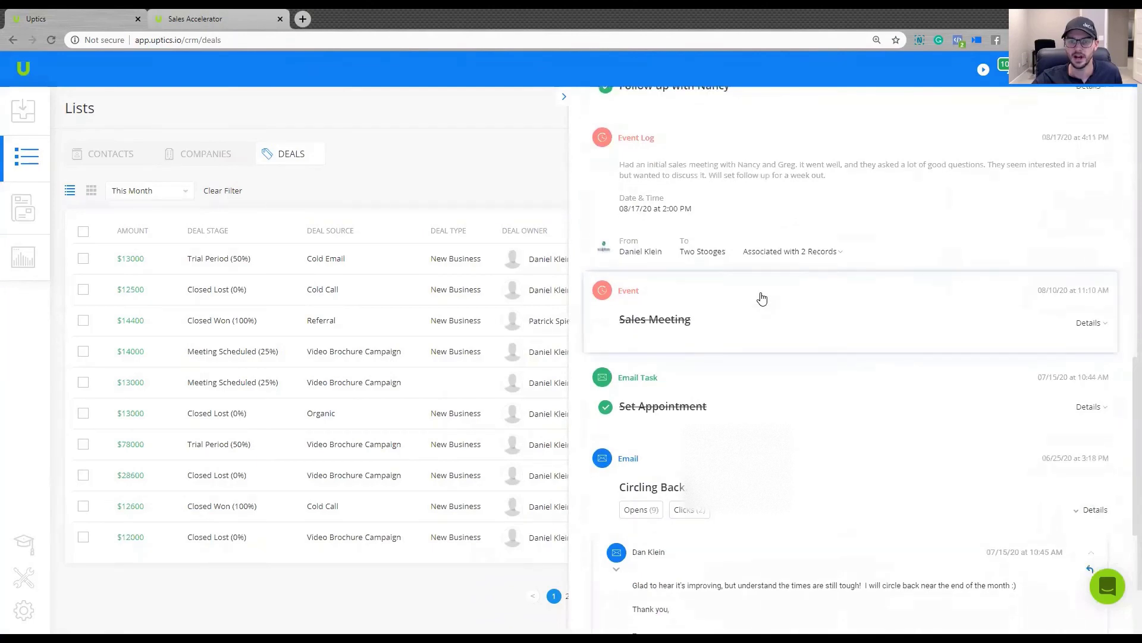
scroll(762, 298, "down", 5)
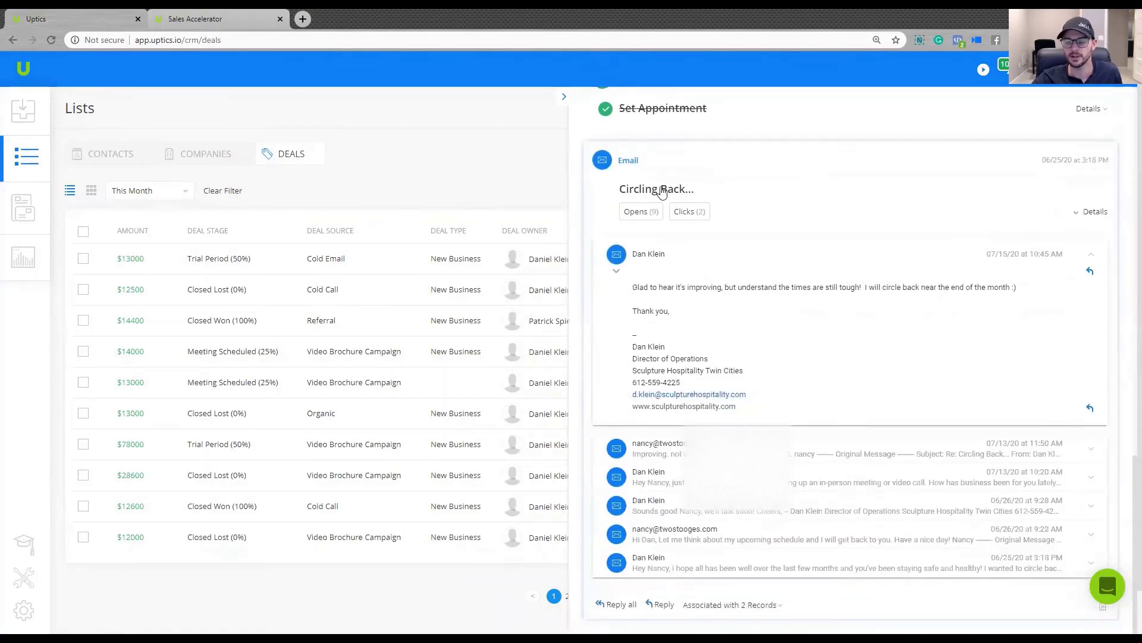
scroll(730, 309, "down", 2)
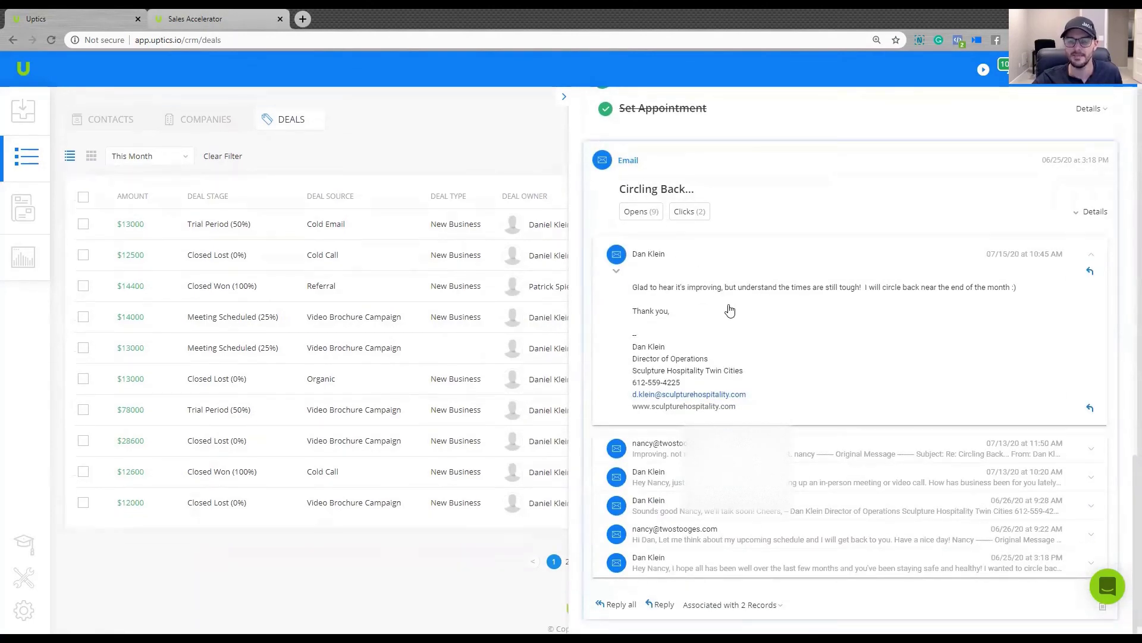
scroll(730, 309, "up", 1)
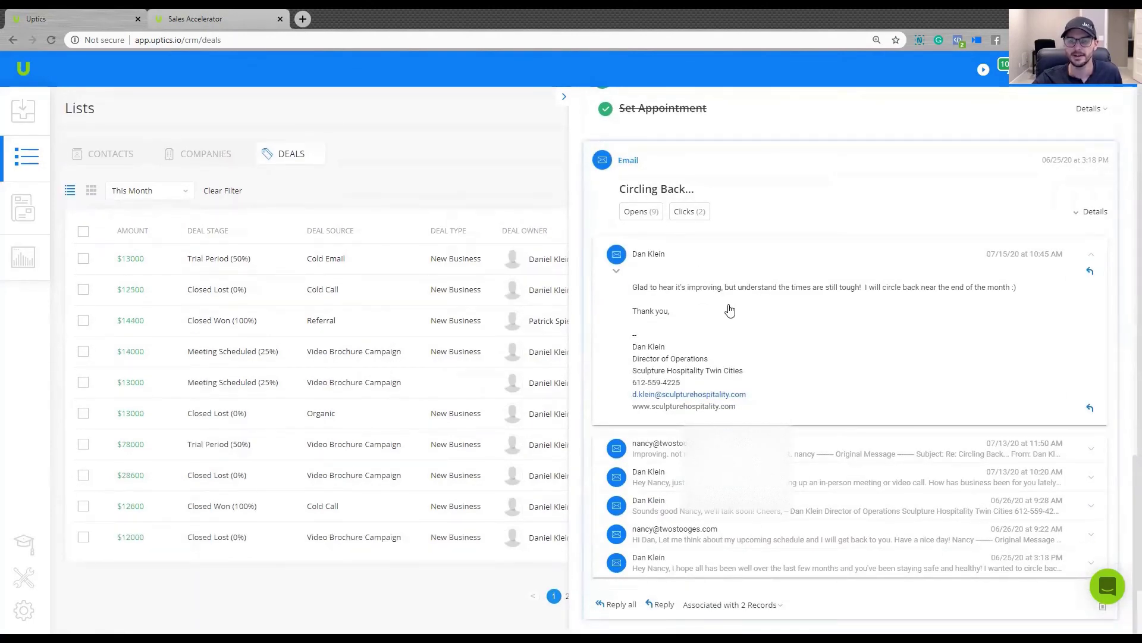
left_click(735, 547)
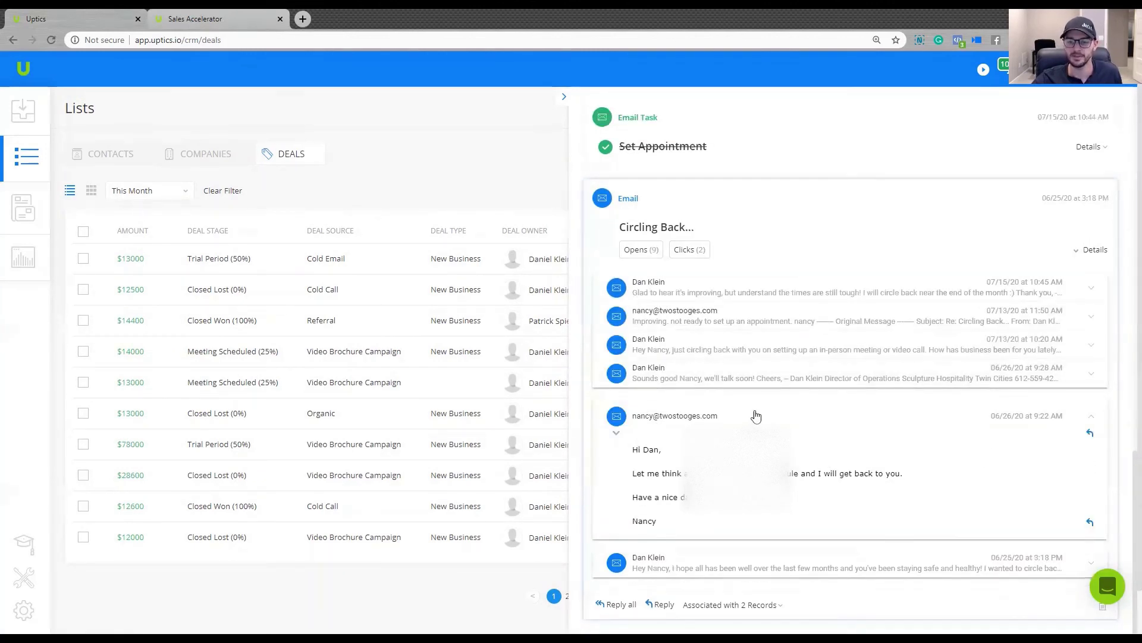
left_click(791, 420)
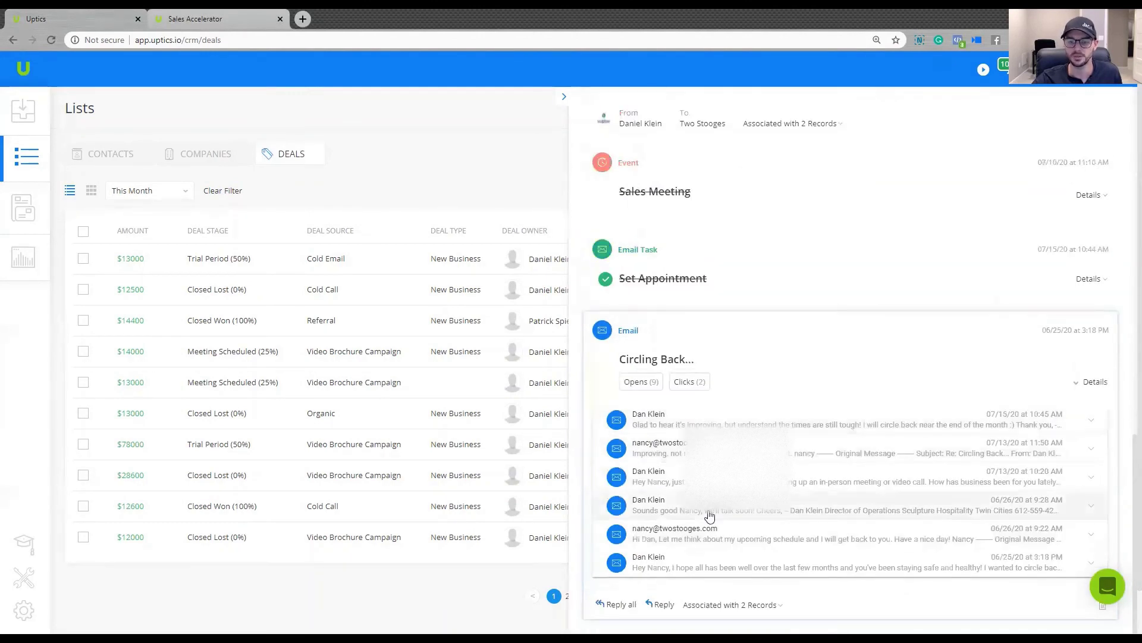
Step: Read the 08/25/20 email in the deal's "Sculpture Hospitality Meeting Follow-up" thread and close the deal details
scroll(711, 523, "up", 7)
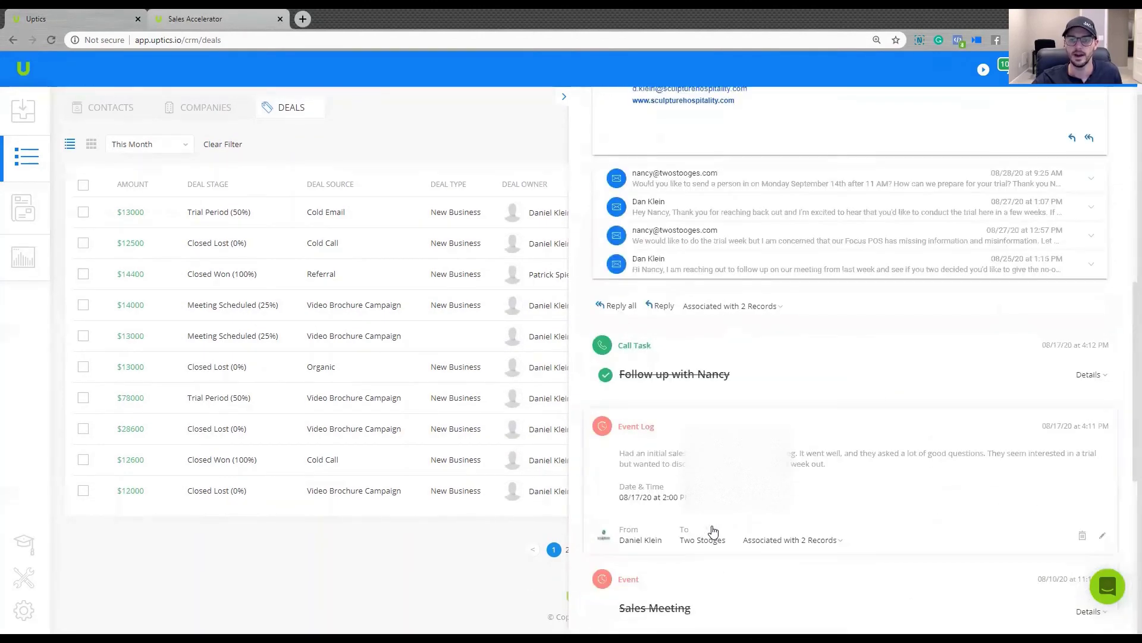
scroll(727, 413, "up", 1)
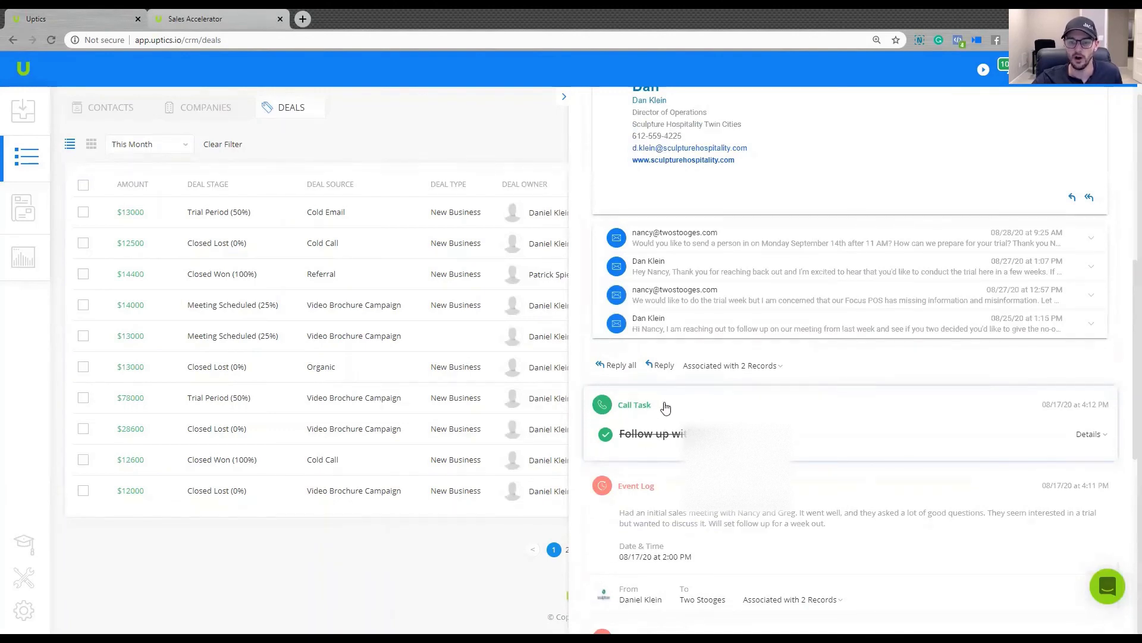
scroll(667, 446, "up", 1)
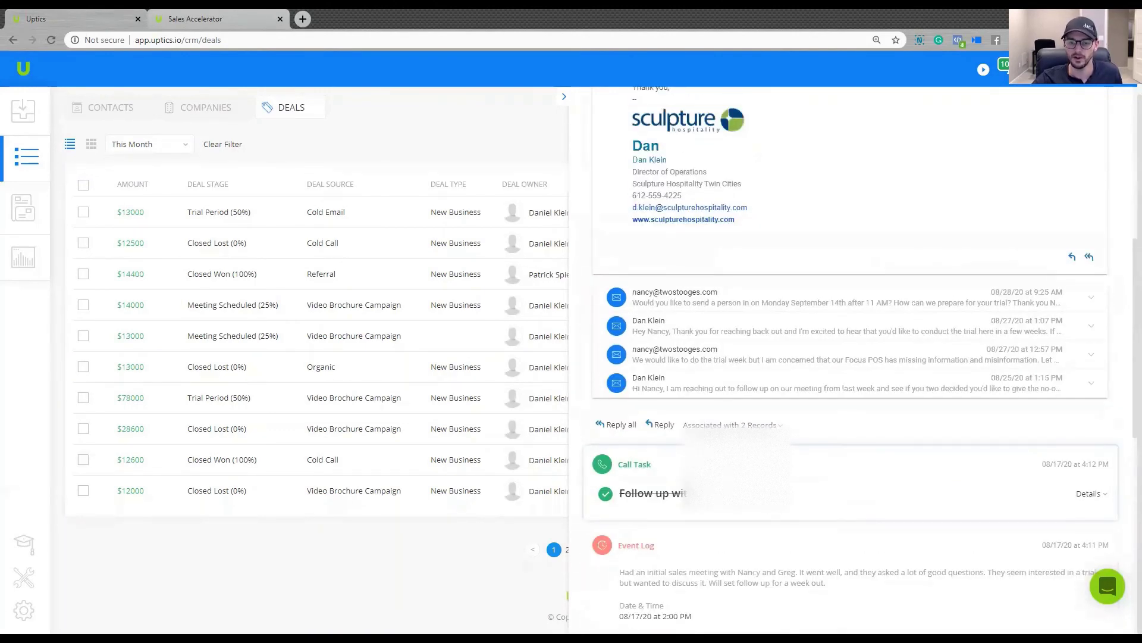
scroll(690, 417, "up", 1)
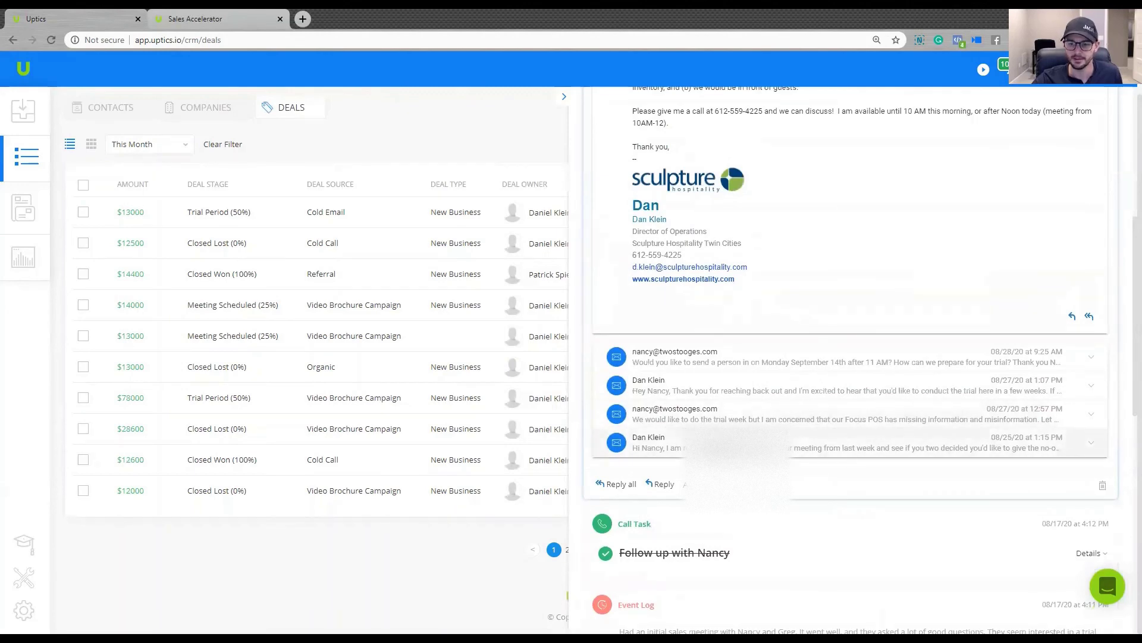
left_click(799, 452)
scroll(779, 417, "up", 3)
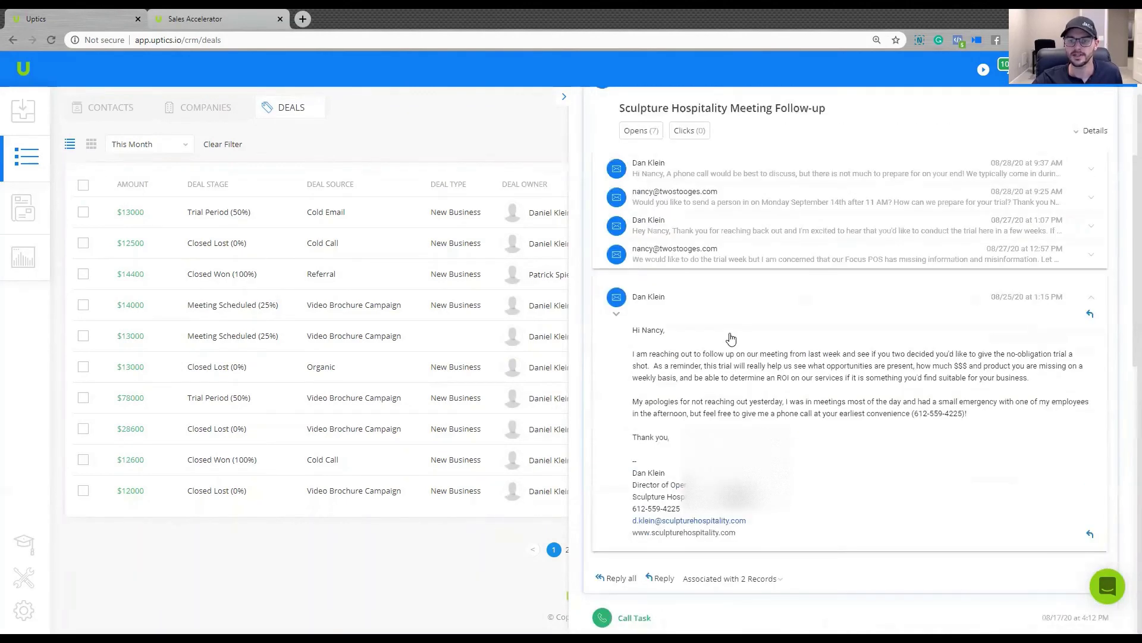
left_click(722, 305)
scroll(717, 333, "up", 3)
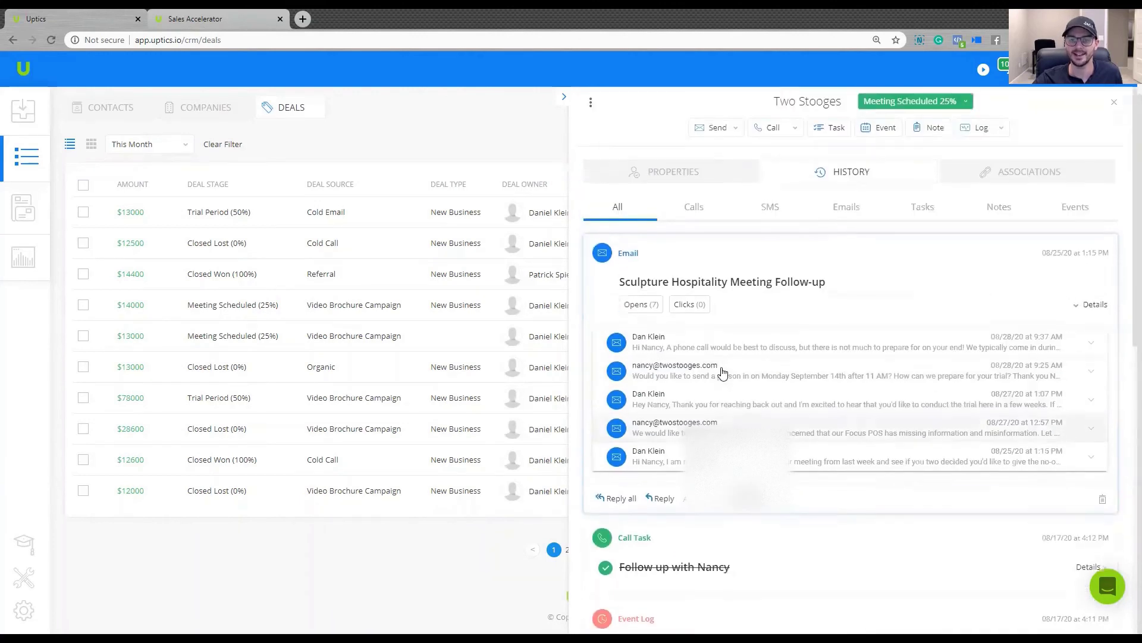
left_click(564, 97)
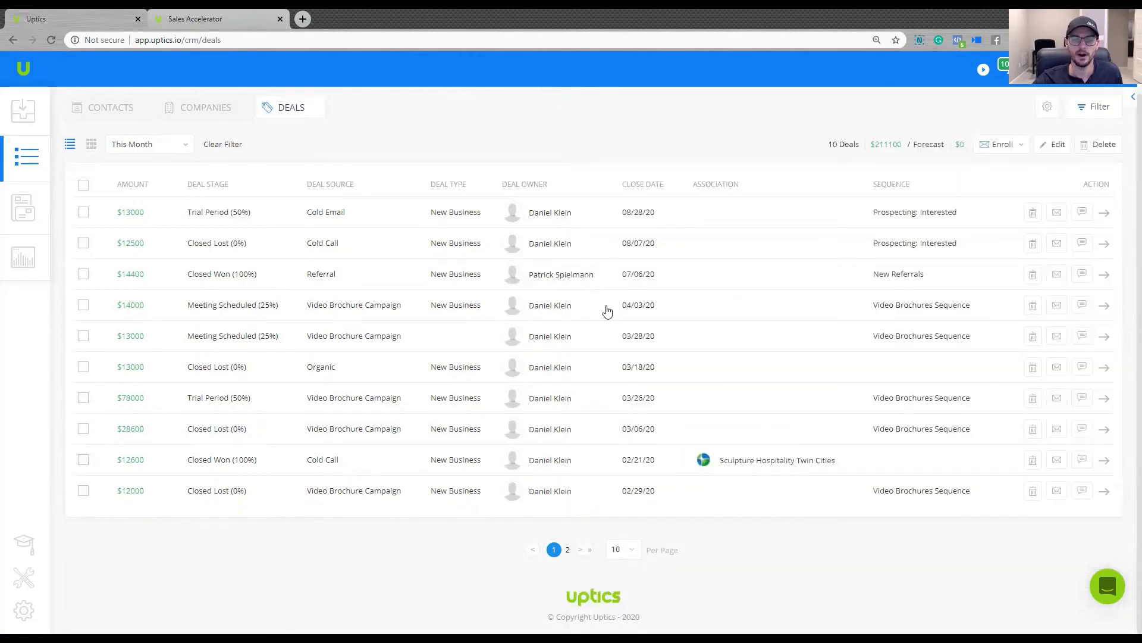